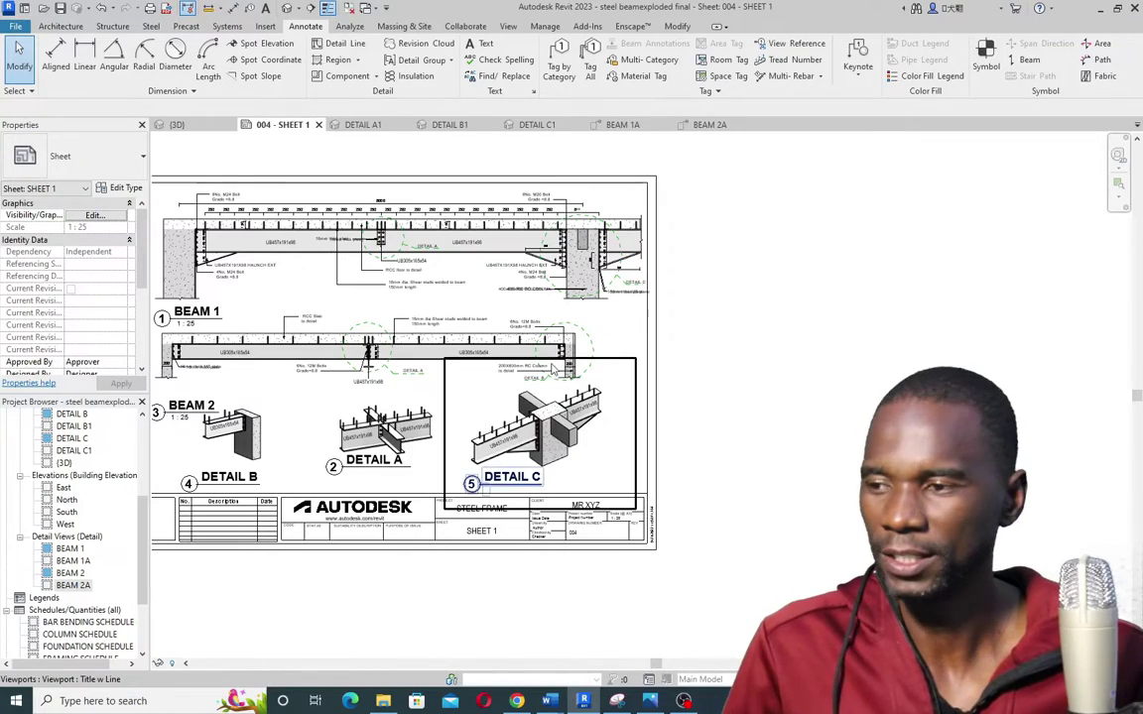
Examine the layout of beam sections and 3D connection details on sheet 004 - SHEET 1
scroll(362, 361, down, 3)
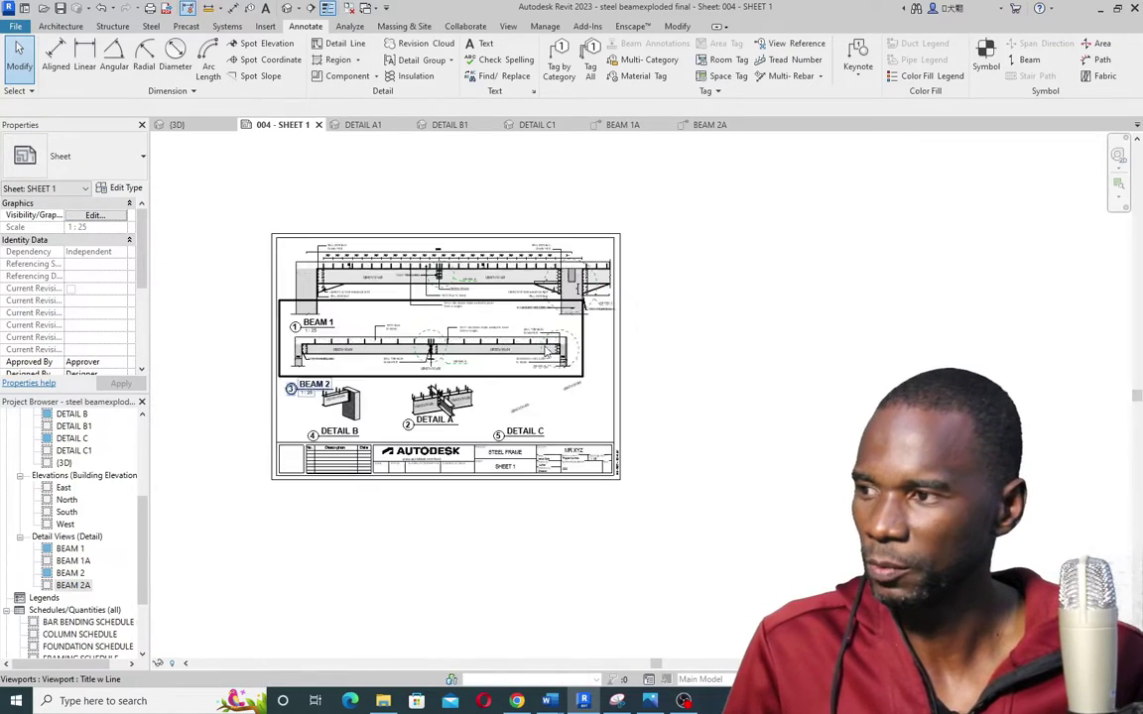
scroll(362, 361, up, 5)
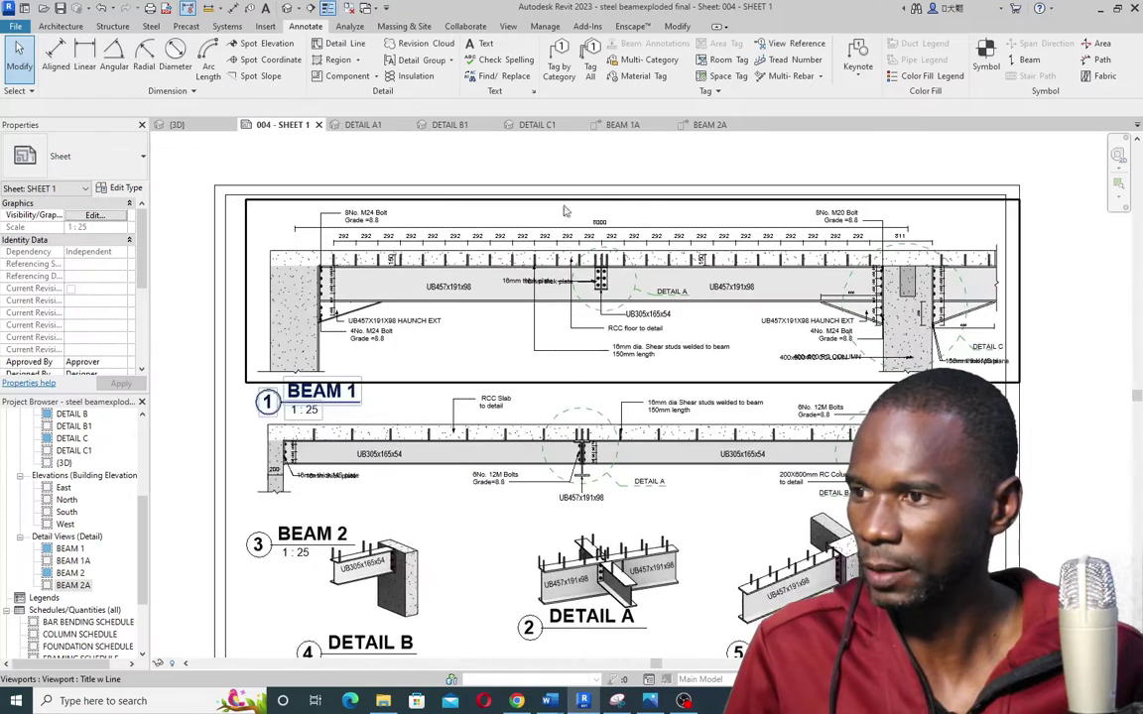
scroll(415, 248, down, 3)
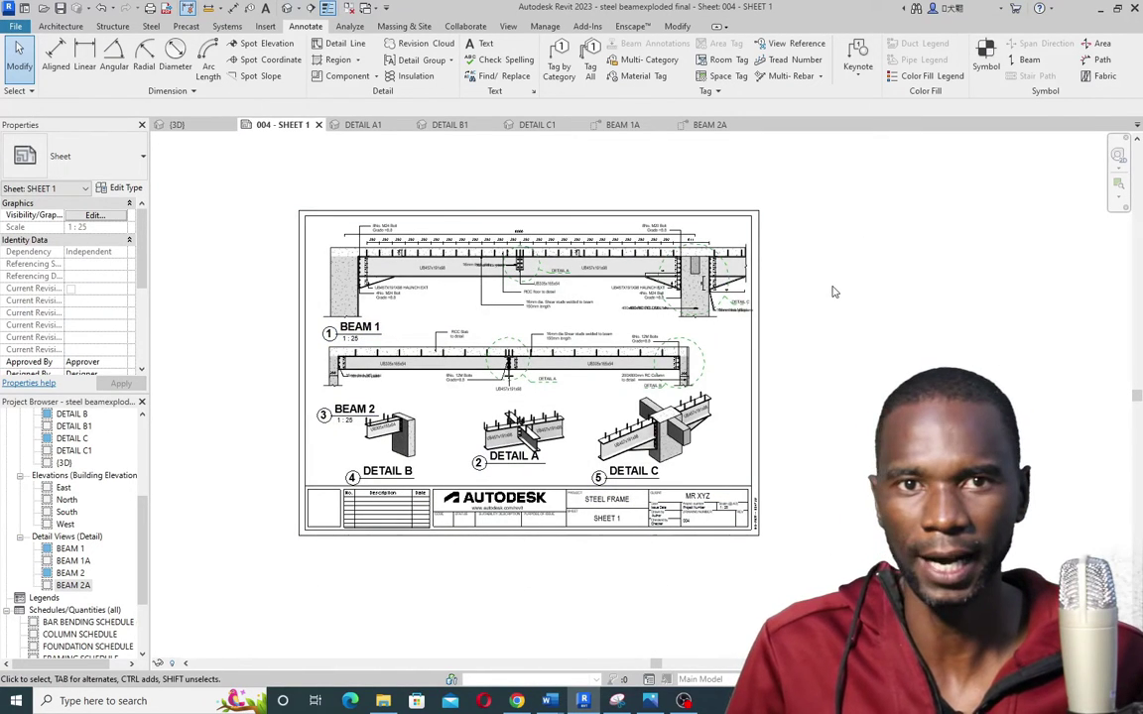
scroll(615, 396, up, 2)
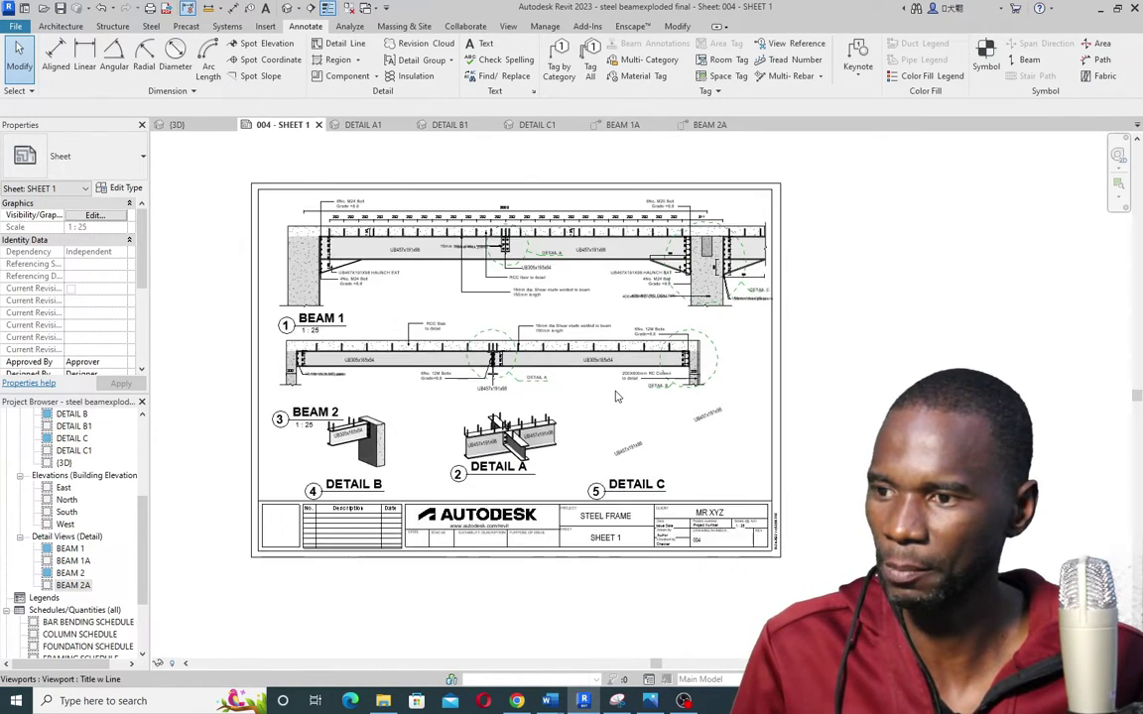
scroll(499, 349, down, 1)
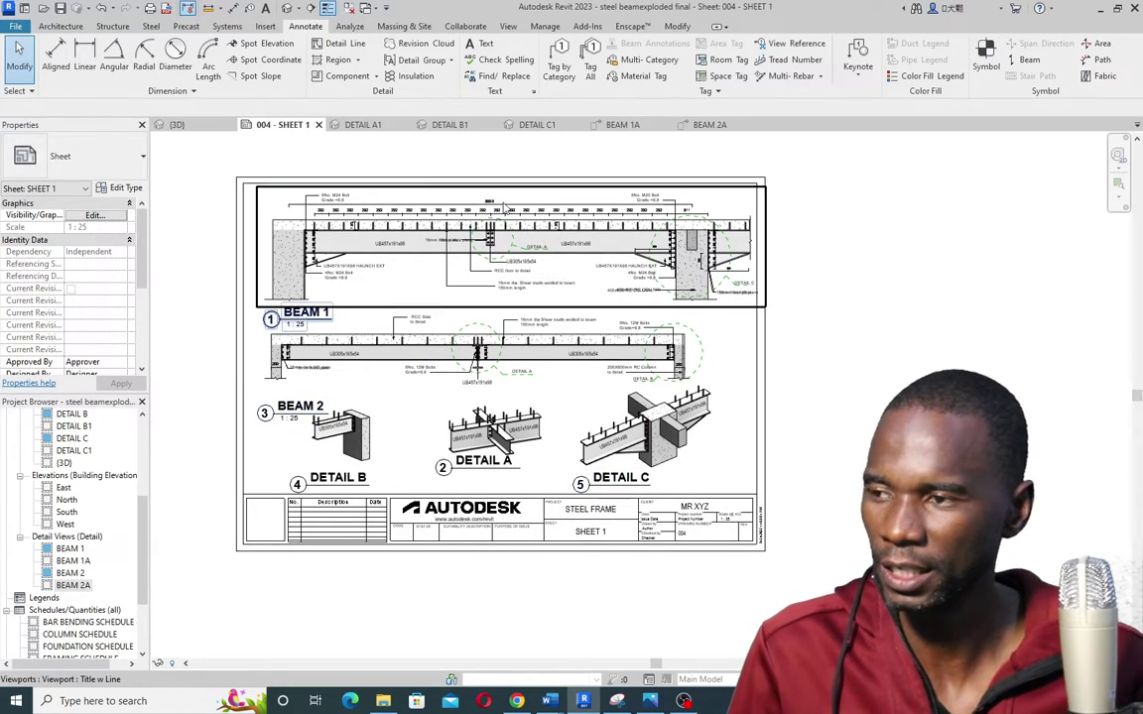
Review the 3D views DETAIL A1, DETAIL B1 and DETAIL C1 and the detail view BEAM 1A
click(363, 125)
scroll(555, 369, up, 3)
scroll(446, 339, down, 4)
scroll(446, 338, up, 4)
scroll(447, 335, down, 2)
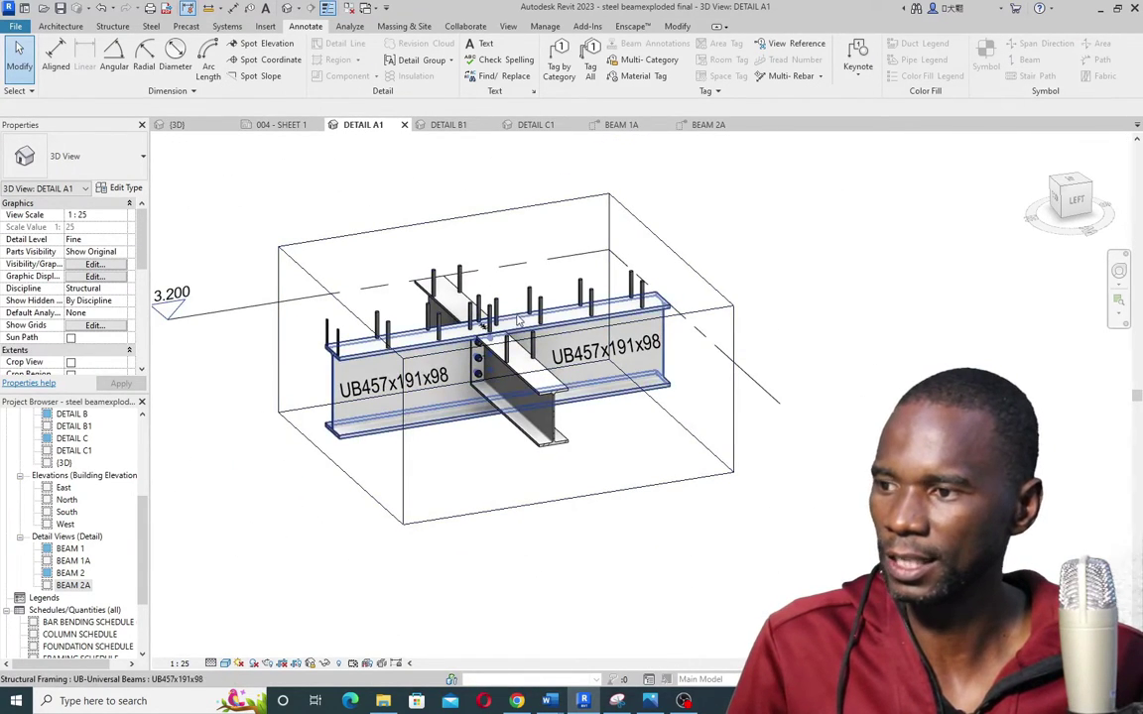
click(451, 125)
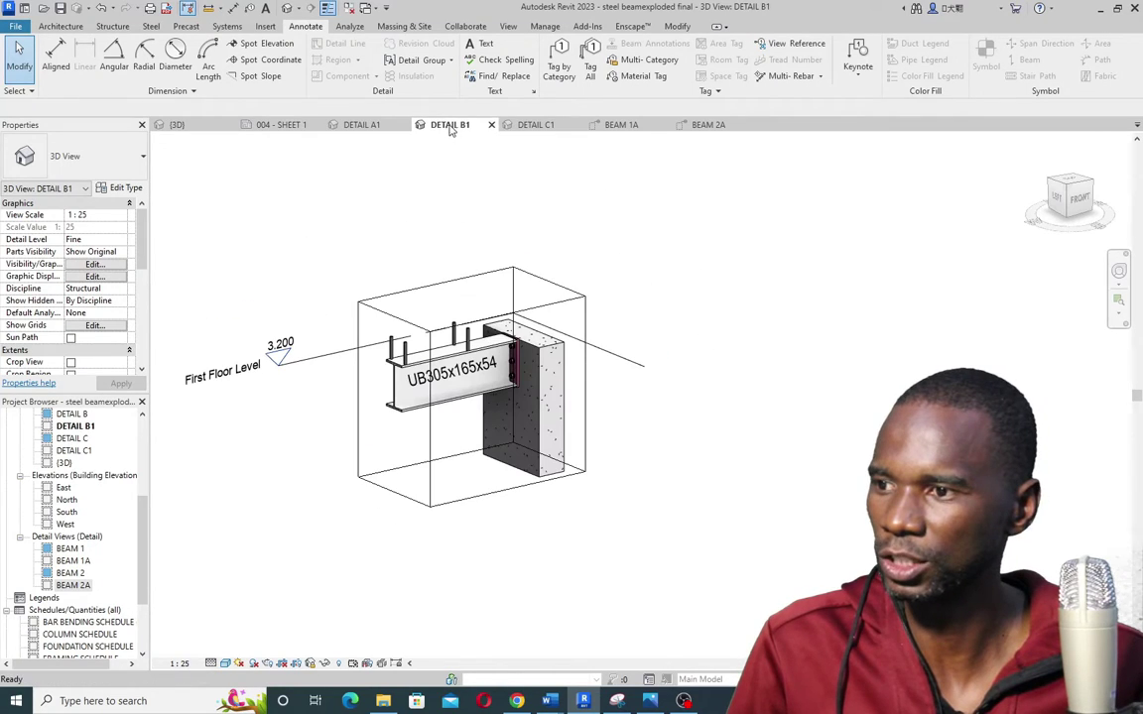
click(550, 127)
click(628, 126)
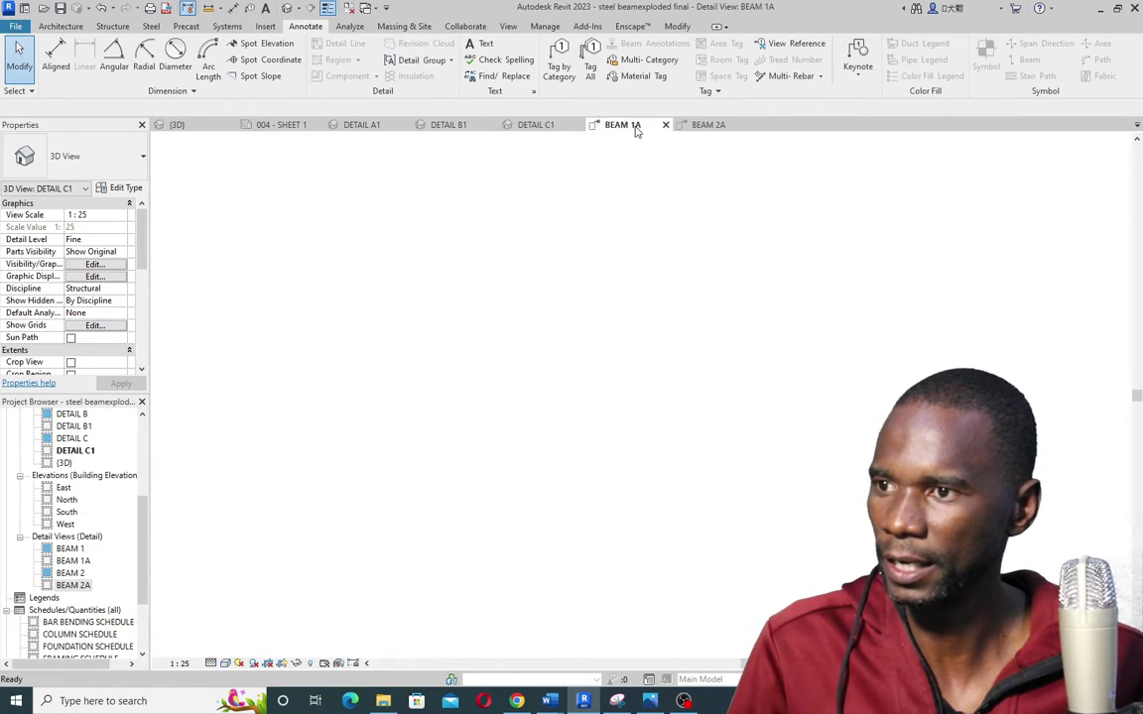
scroll(508, 338, up, 2)
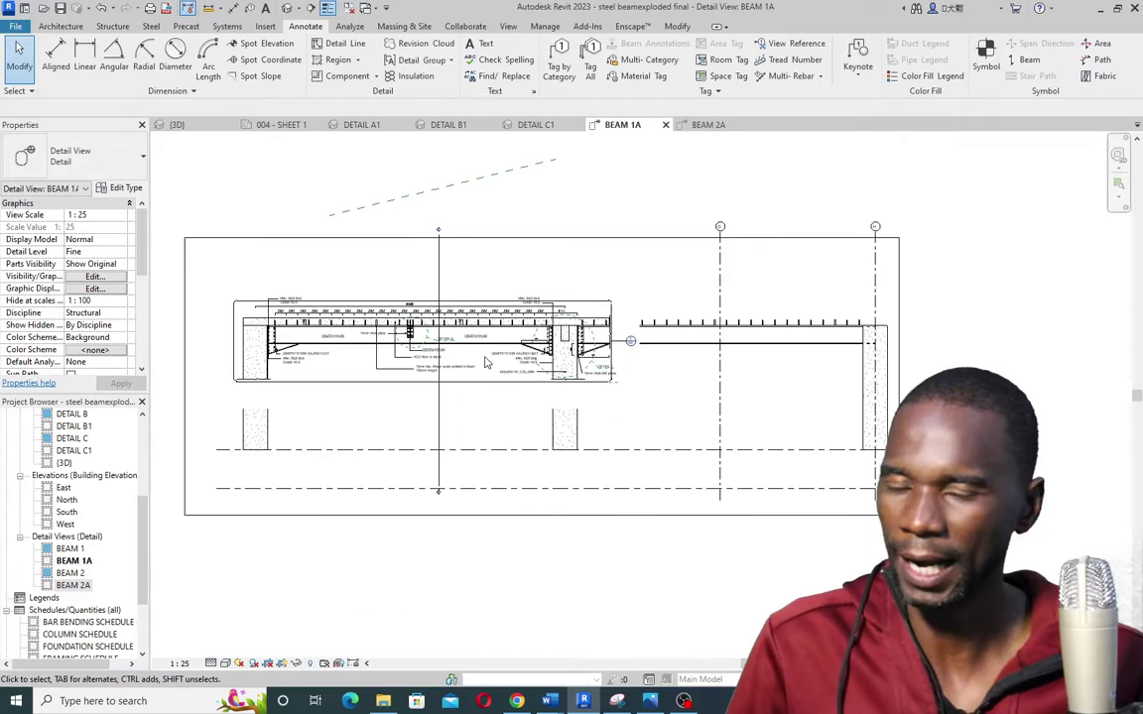
scroll(442, 355, down, 2)
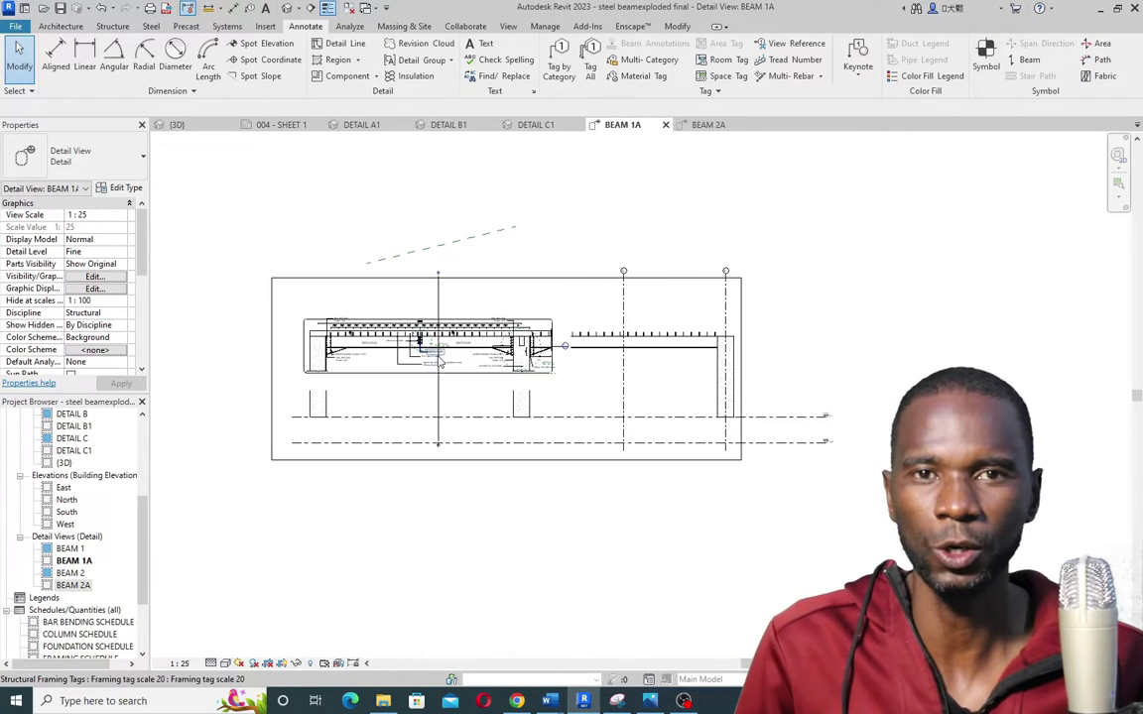
Compare SHEET 1 with the views it is based on, checking DETAIL C1, BEAM 1A and BEAM 2A
click(281, 125)
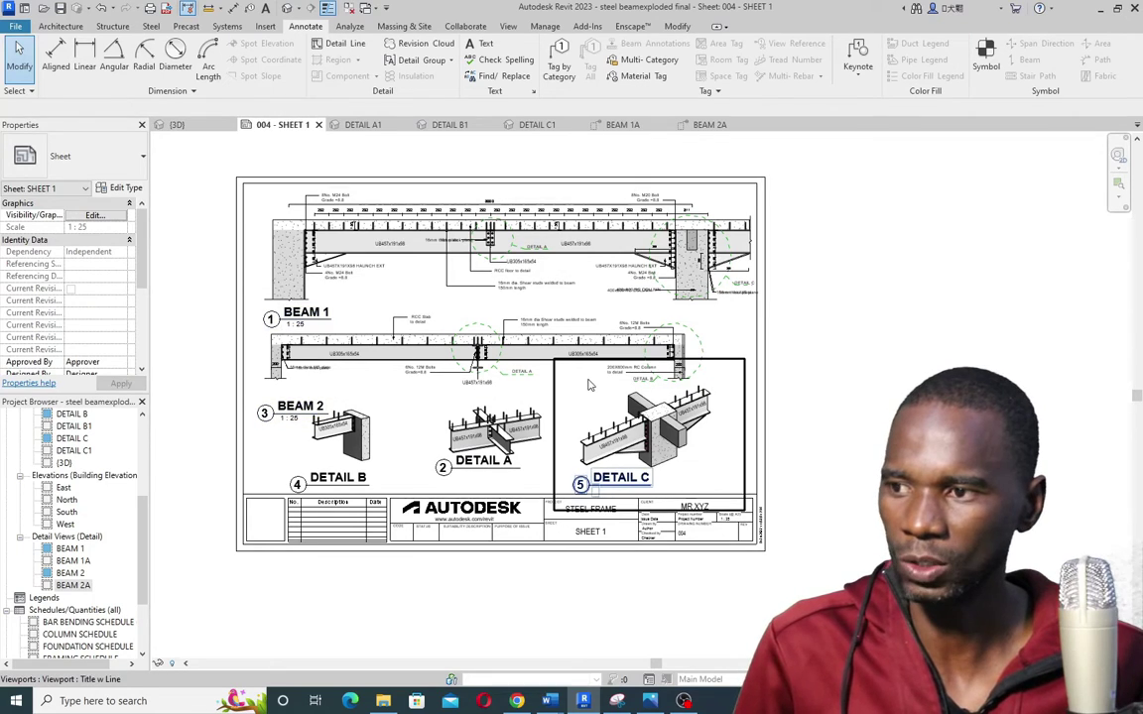
click(537, 125)
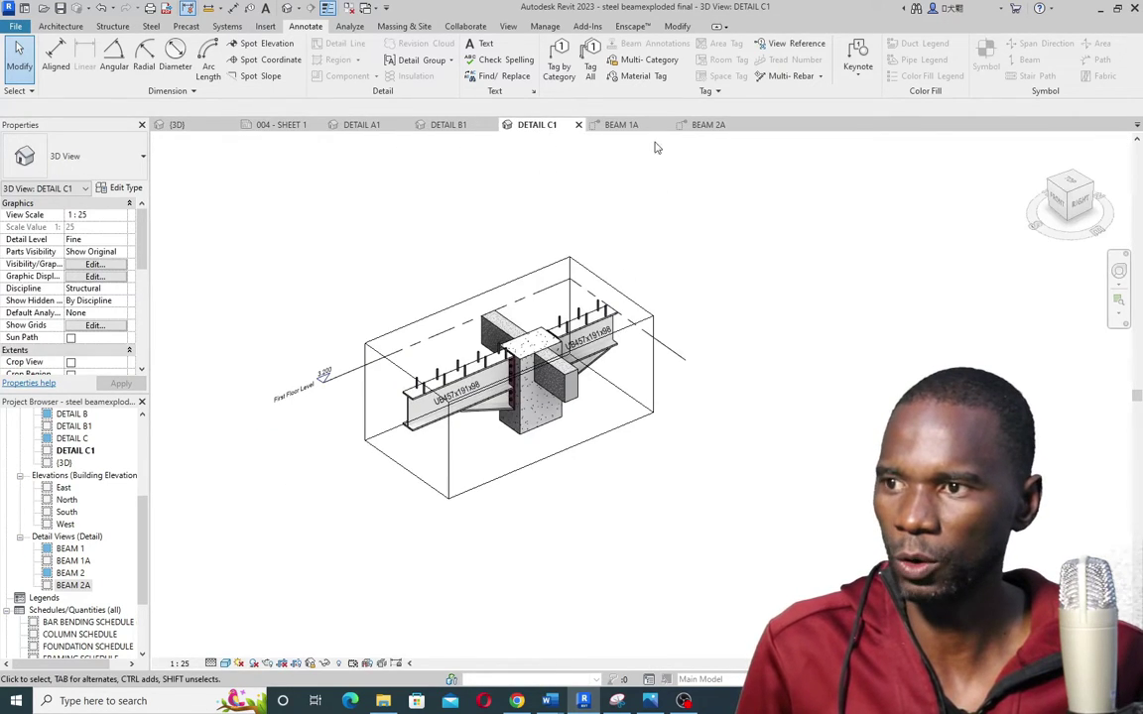
click(621, 125)
scroll(516, 339, up, 3)
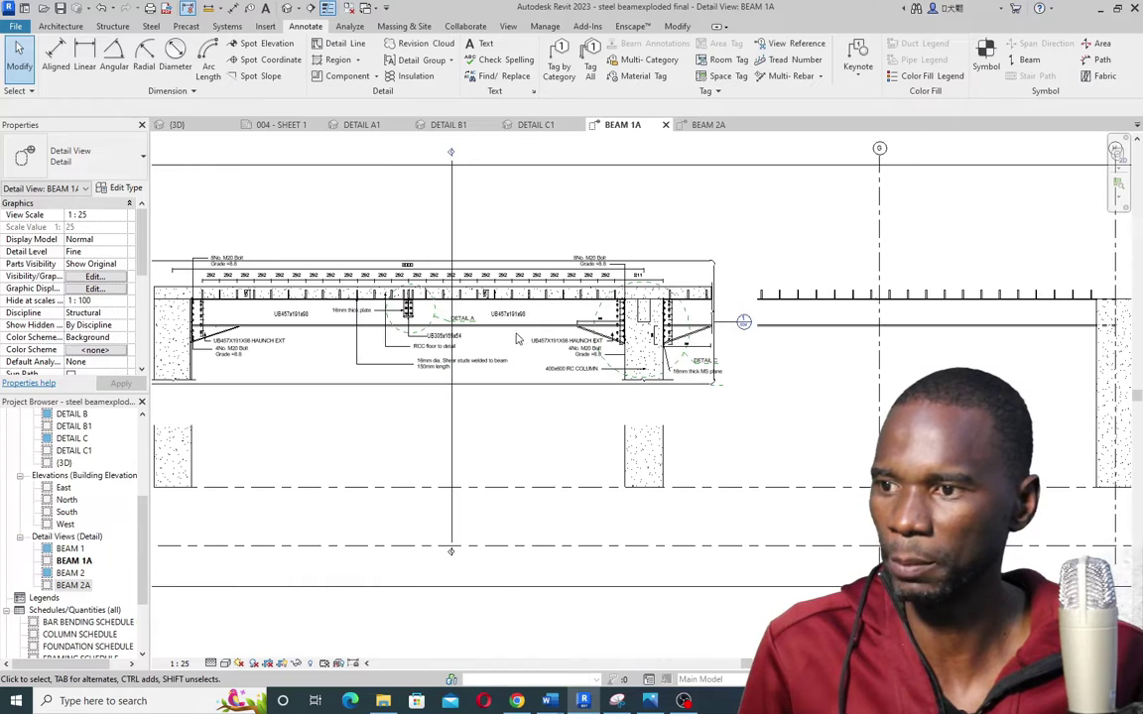
scroll(516, 339, down, 3)
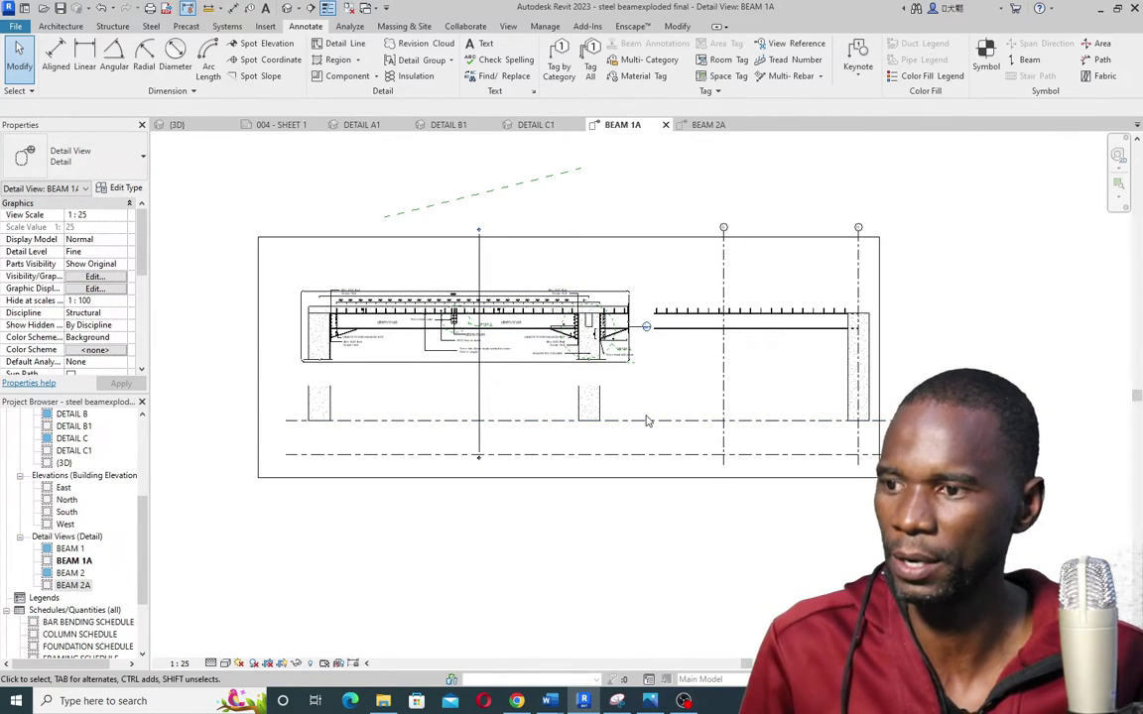
click(708, 126)
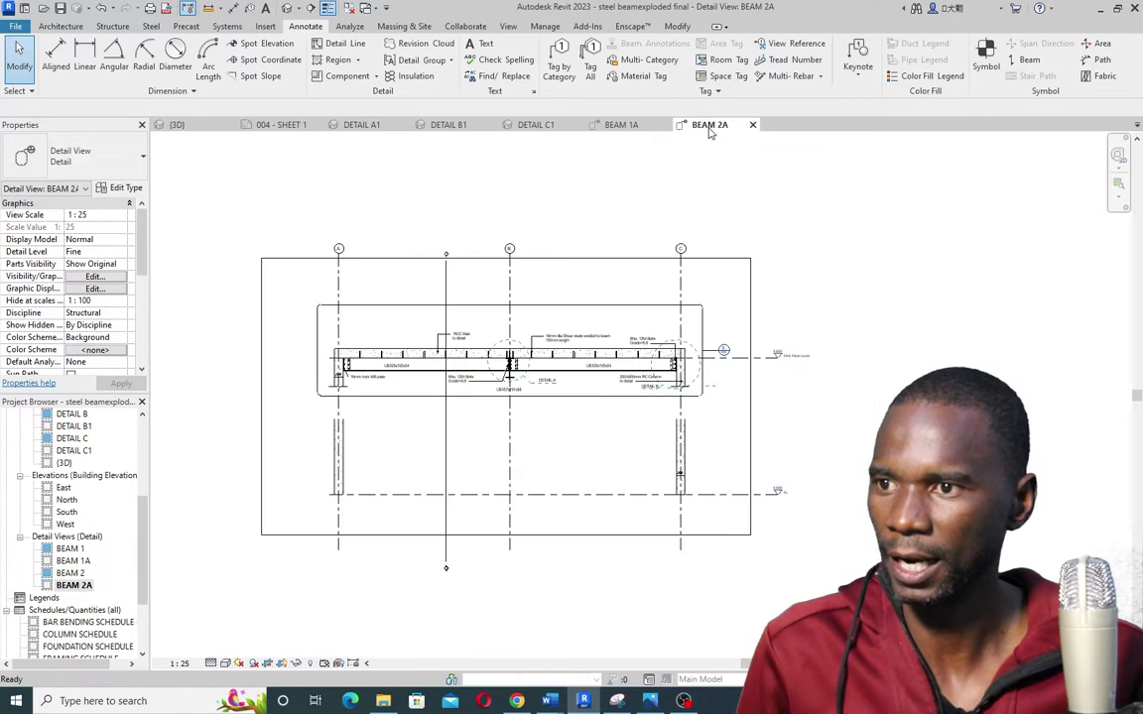
scroll(727, 320, down, 2)
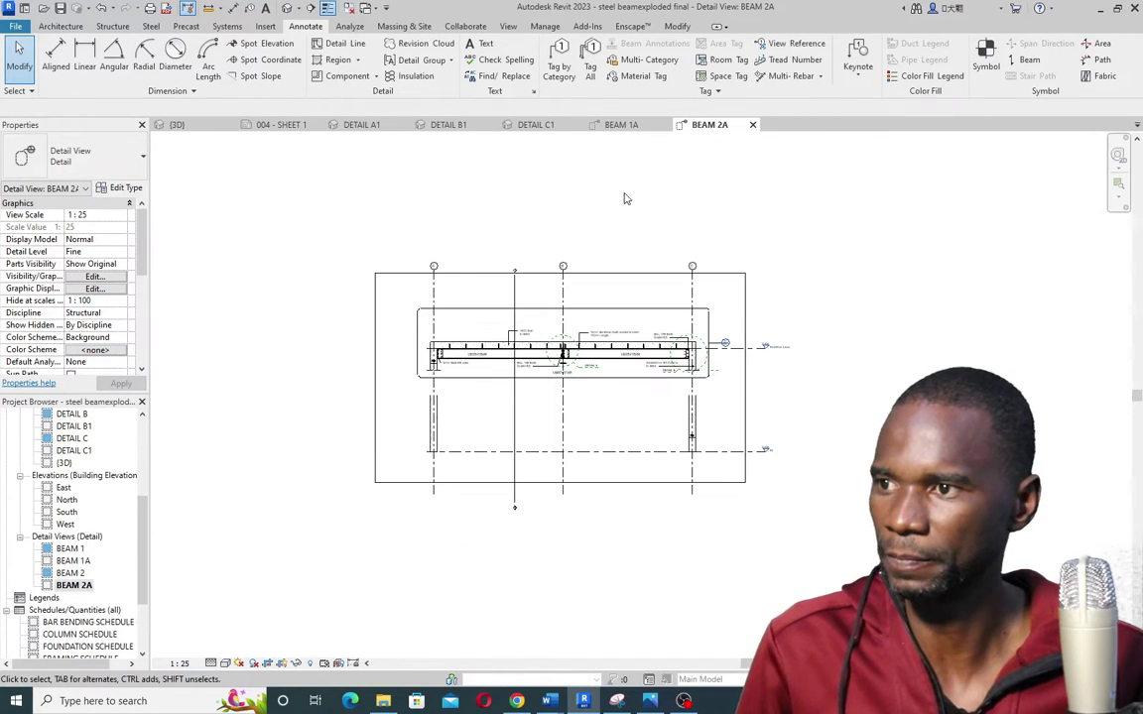
click(621, 125)
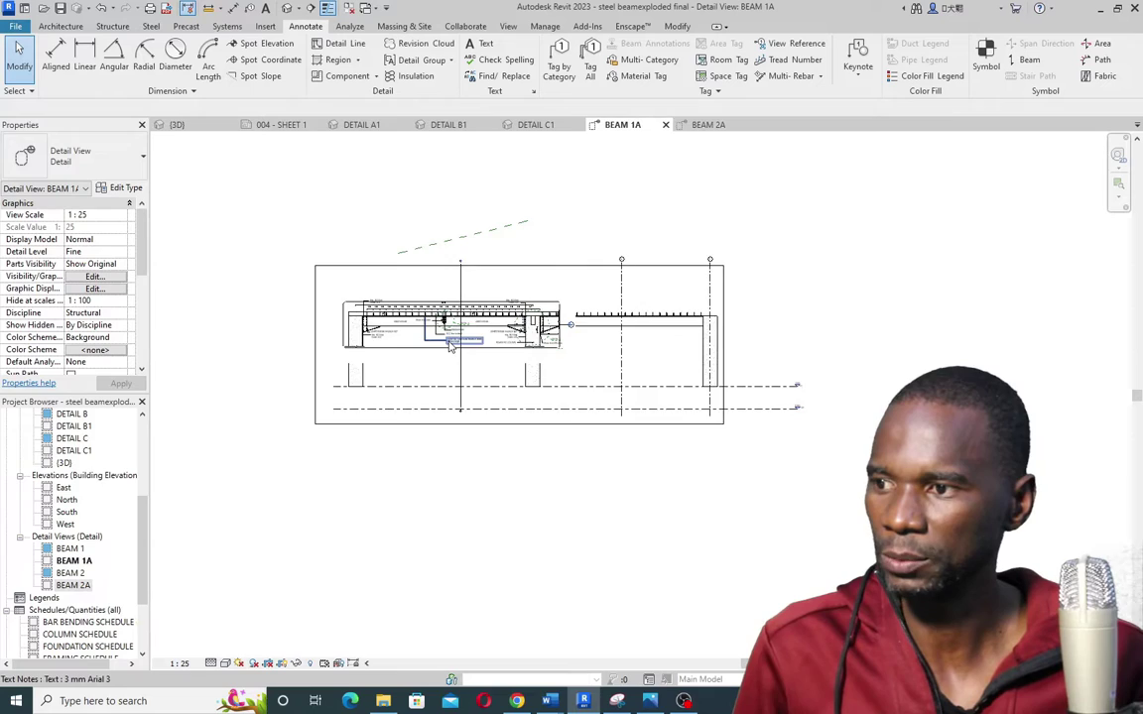
Inspect the beam and column frame in the {3D} view and its annotated section in BEAM 1A
click(175, 125)
scroll(388, 319, up, 3)
scroll(628, 182, down, 2)
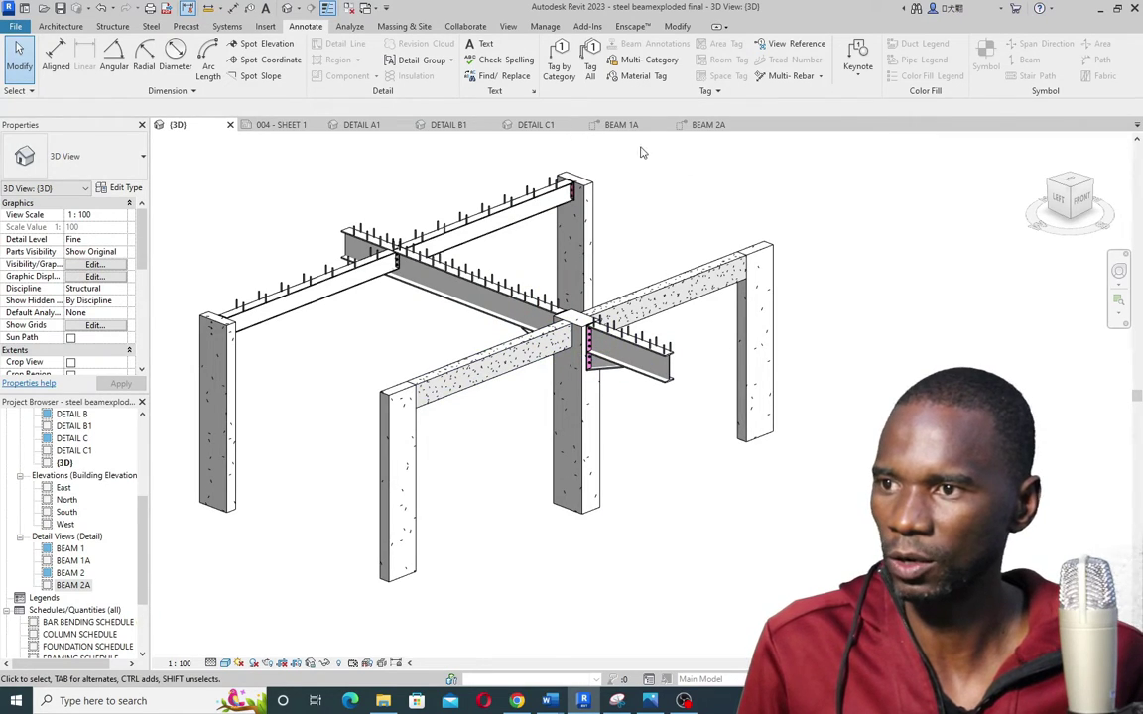
click(609, 124)
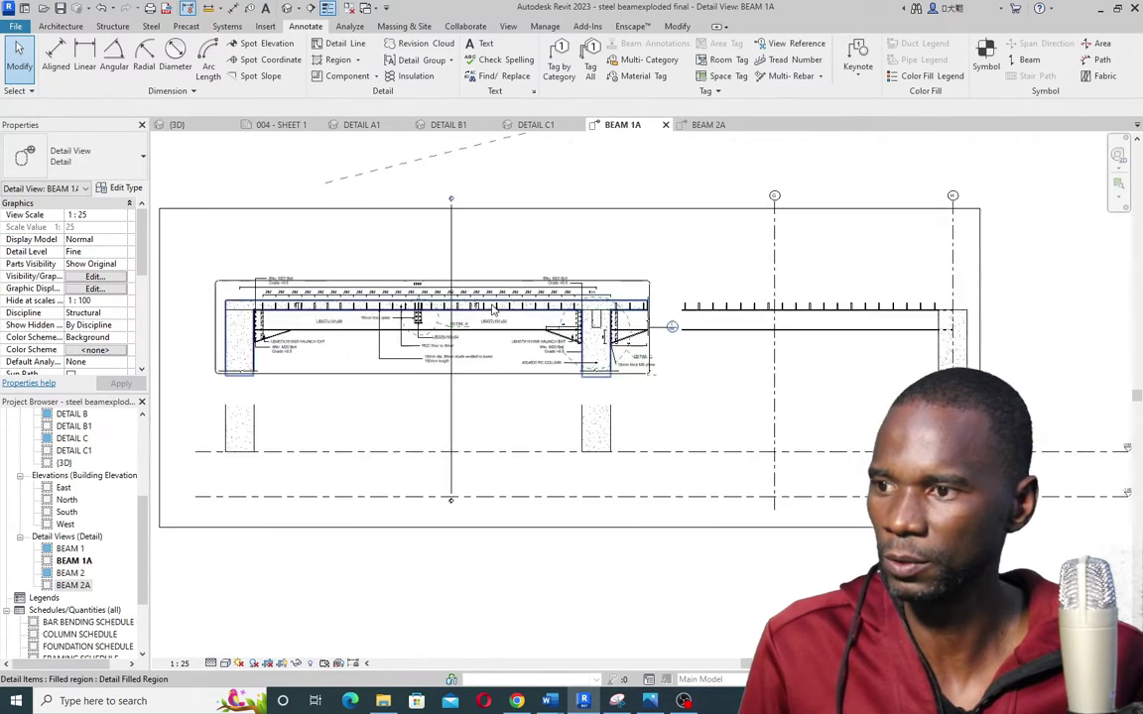
scroll(497, 314, down, 3)
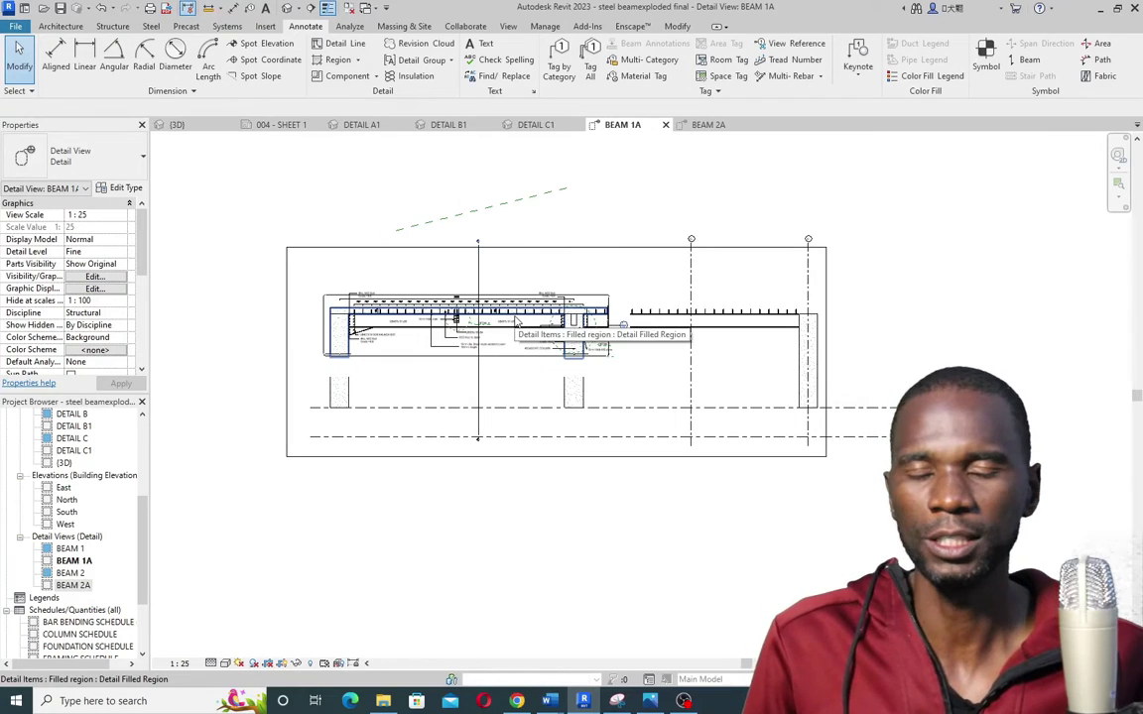
scroll(515, 323, up, 3)
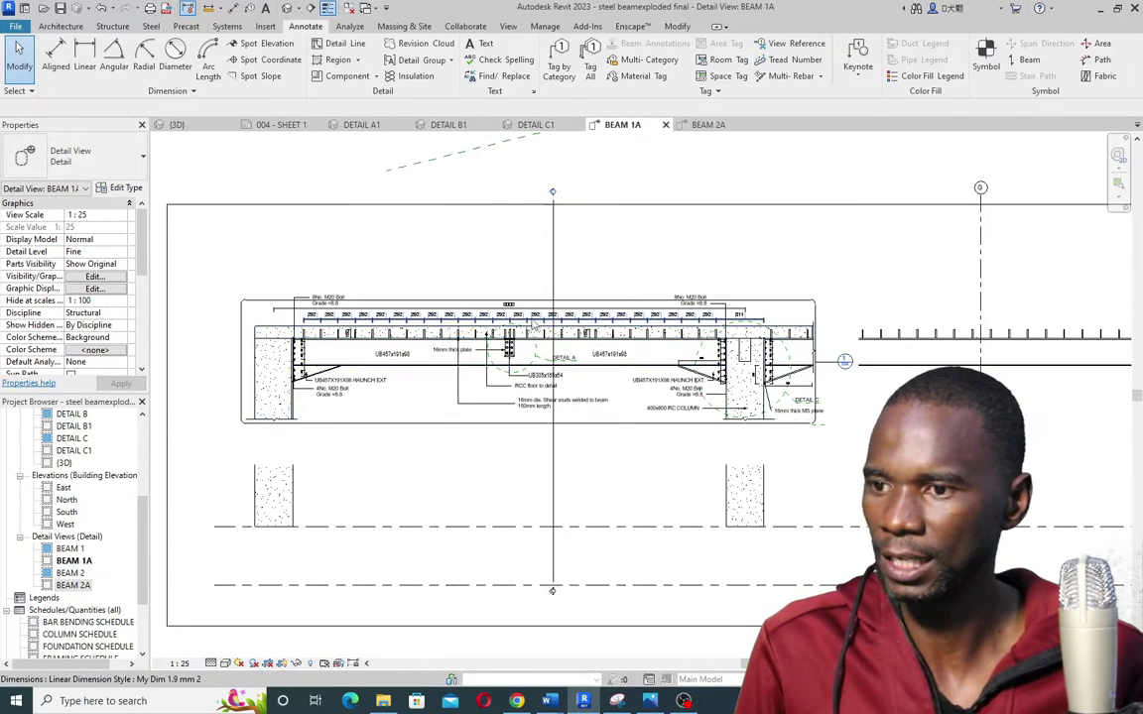
scroll(544, 323, down, 2)
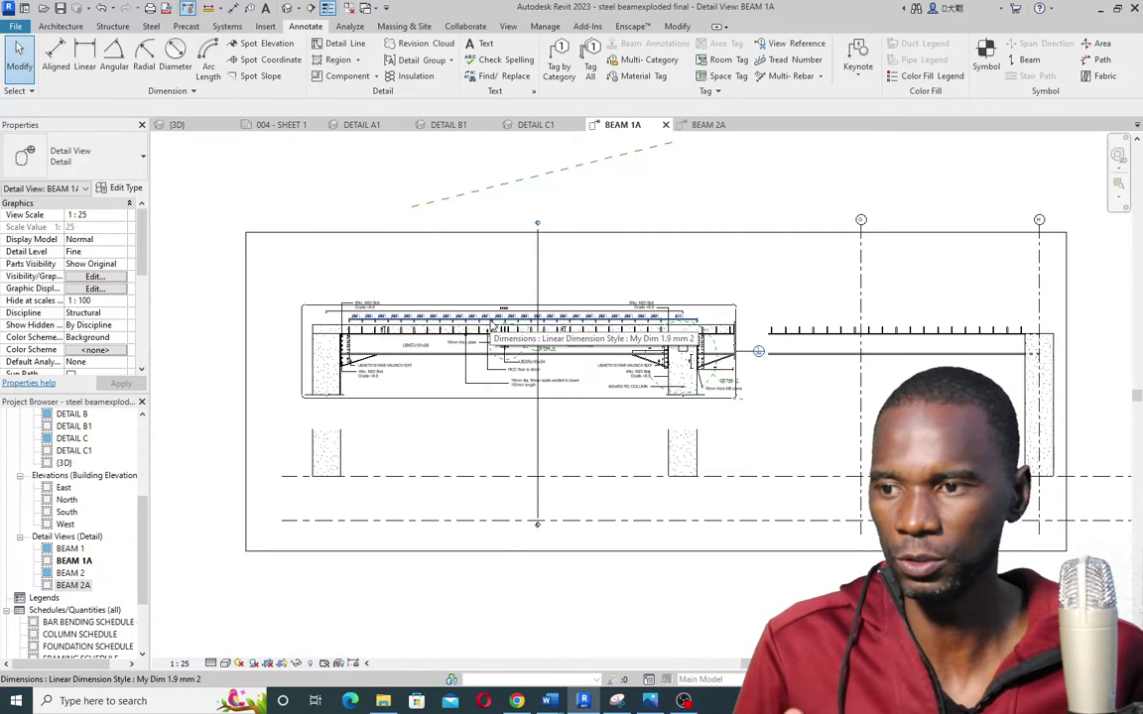
scroll(460, 333, down, 2)
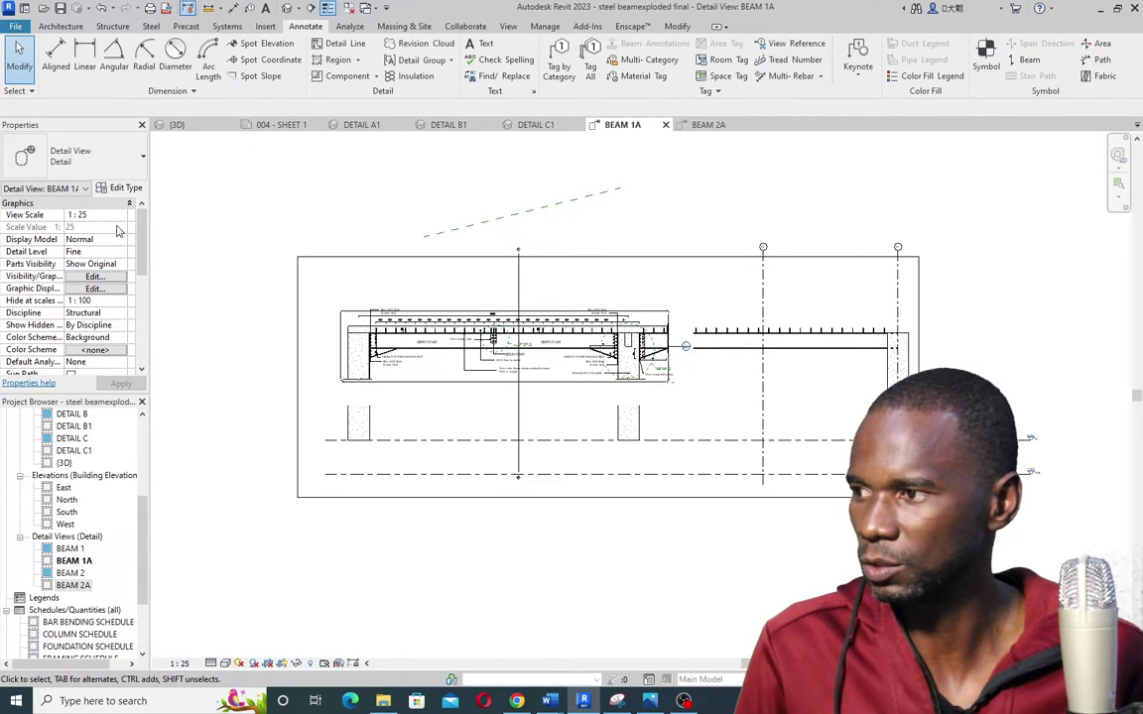
Enable Crop View for the BEAM 1A detail view
scroll(119, 230, down, 5)
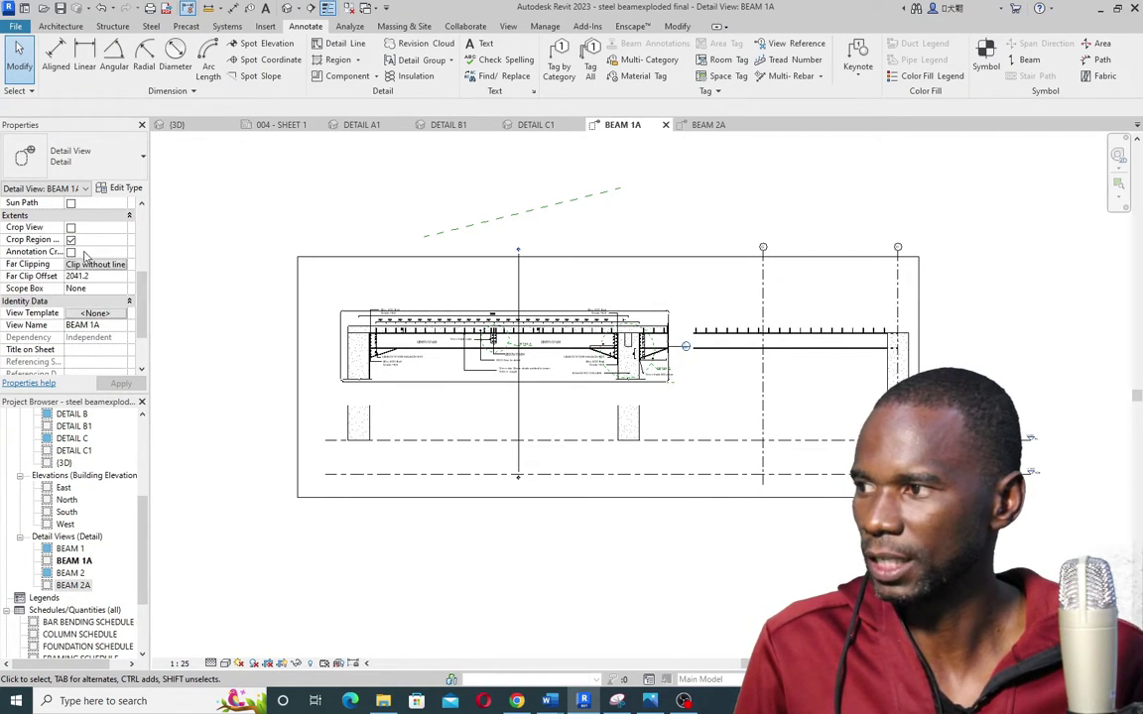
click(70, 228)
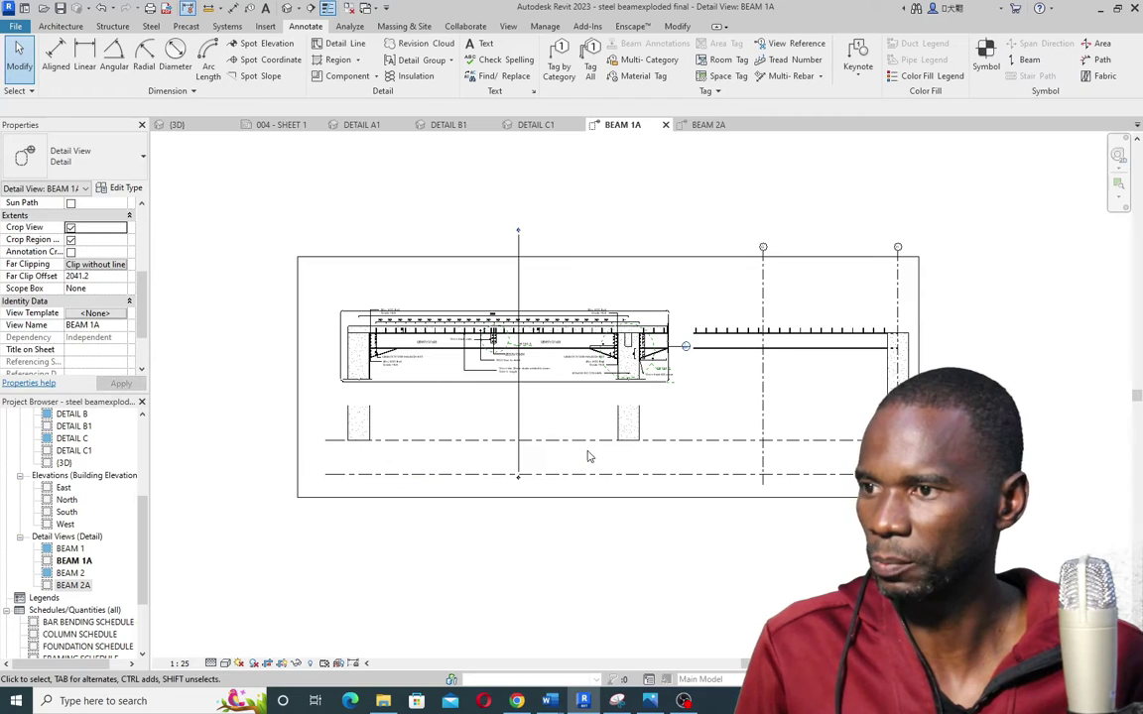
click(71, 228)
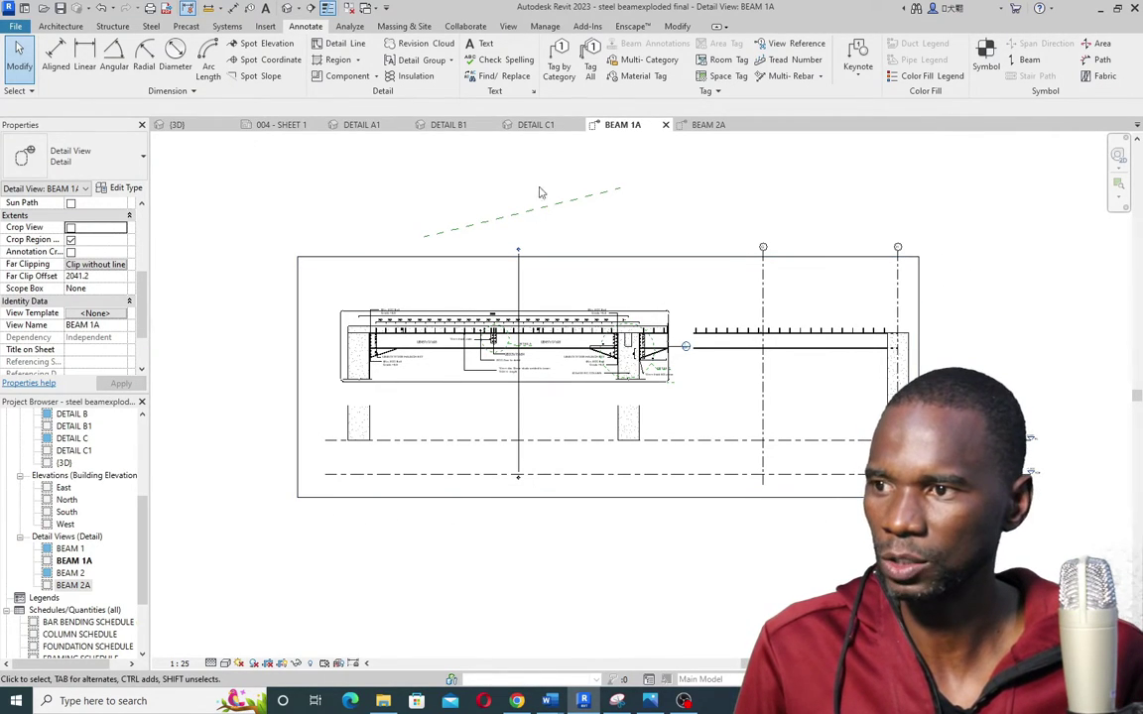
click(71, 228)
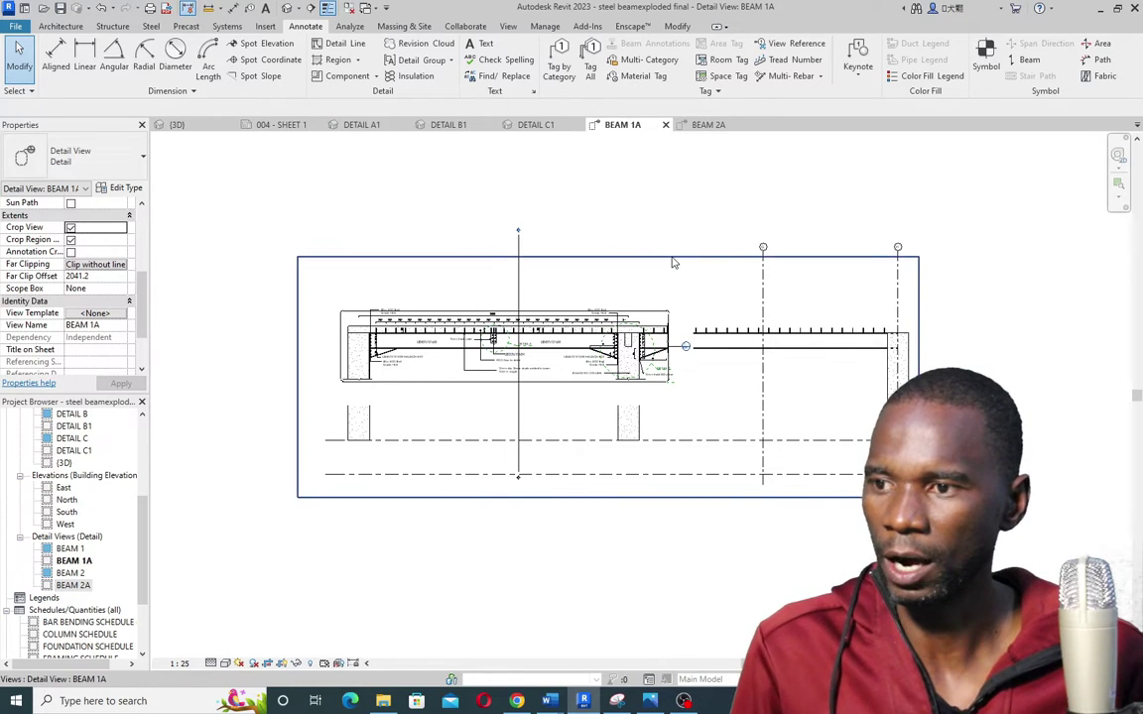
Shrink the BEAM 1A crop region so its right and lower edges sit just outside the annotated beam's callout boundary
click(607, 257)
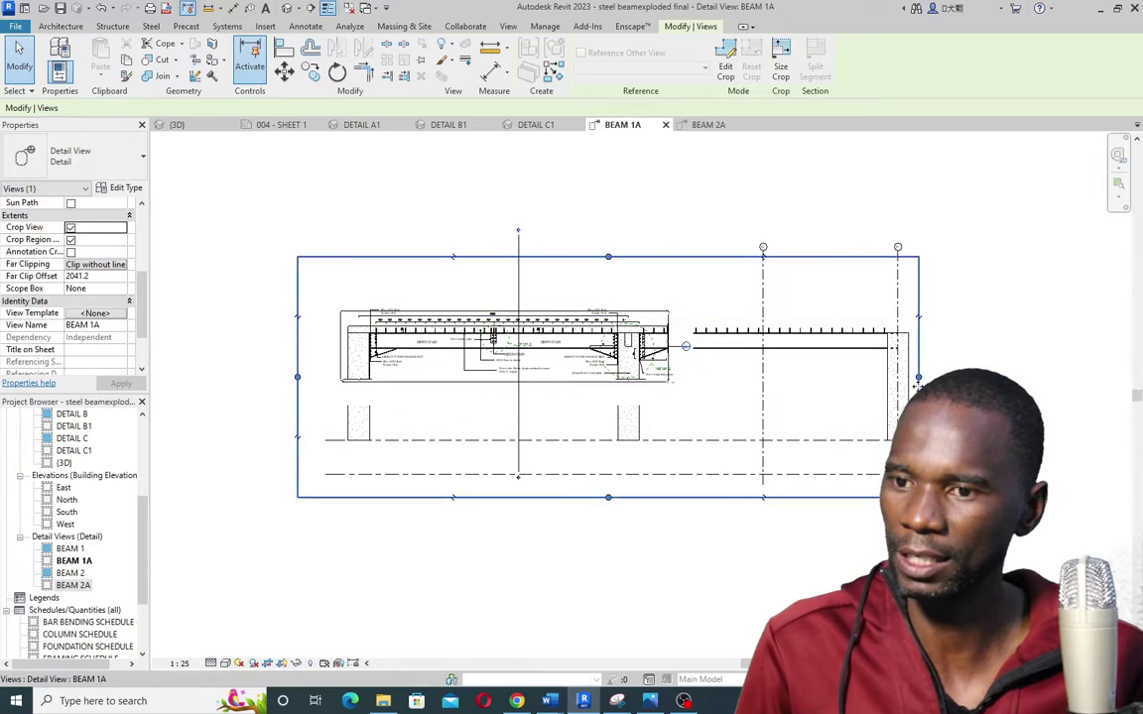
click(685, 347)
drag(698, 343, 615, 343)
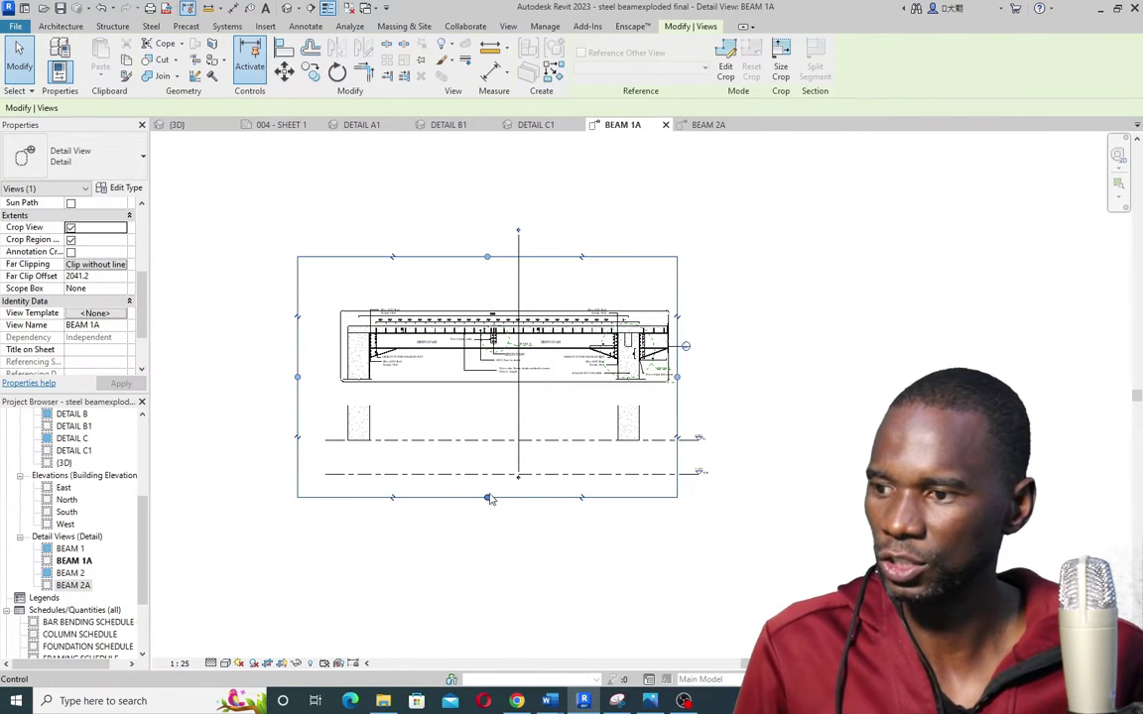
click(582, 496)
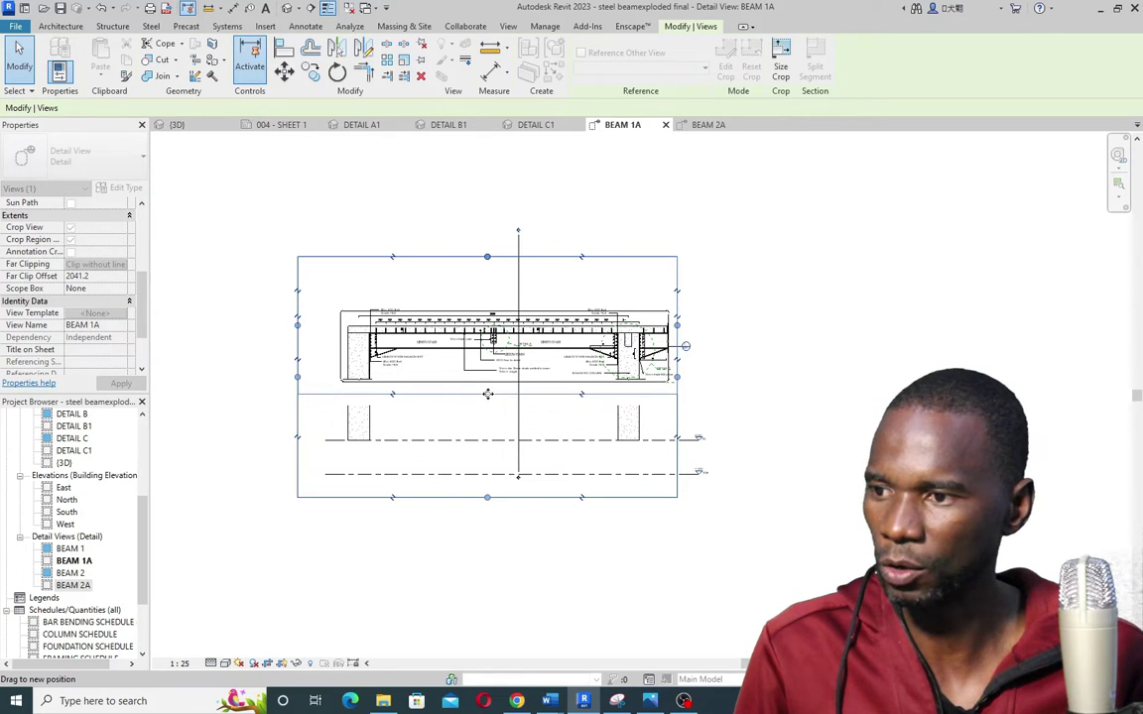
drag(487, 394, 428, 380)
scroll(363, 375, up, 2)
scroll(364, 375, up, 3)
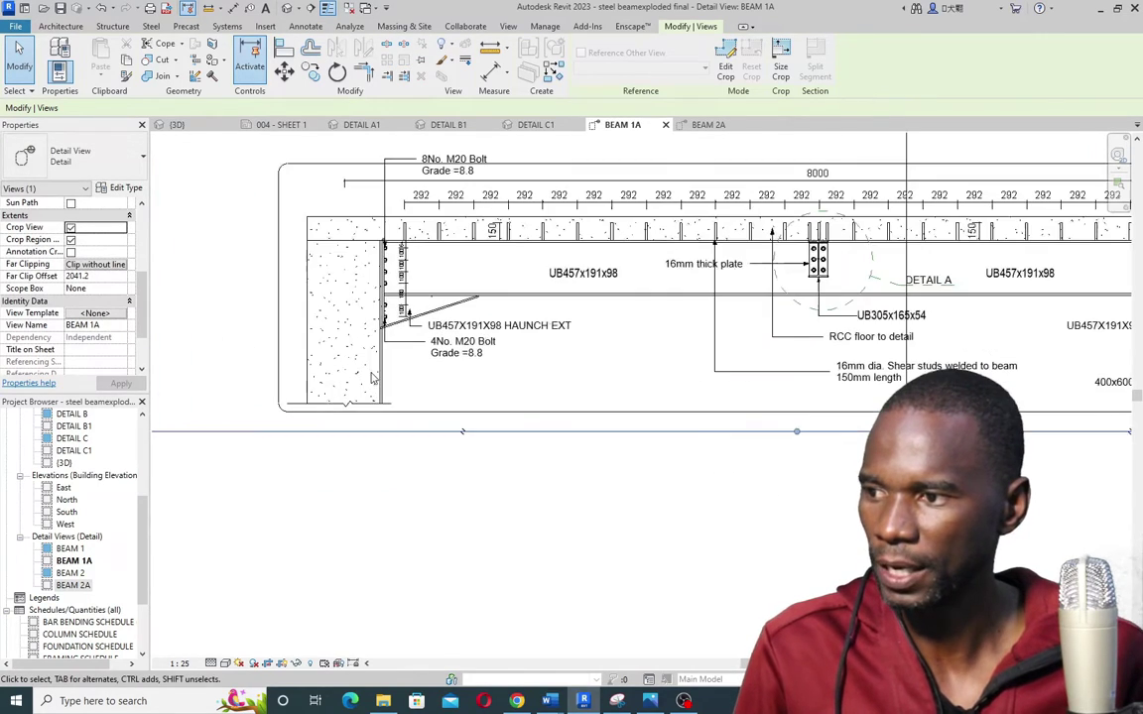
scroll(314, 401, down, 1)
scroll(783, 214, down, 3)
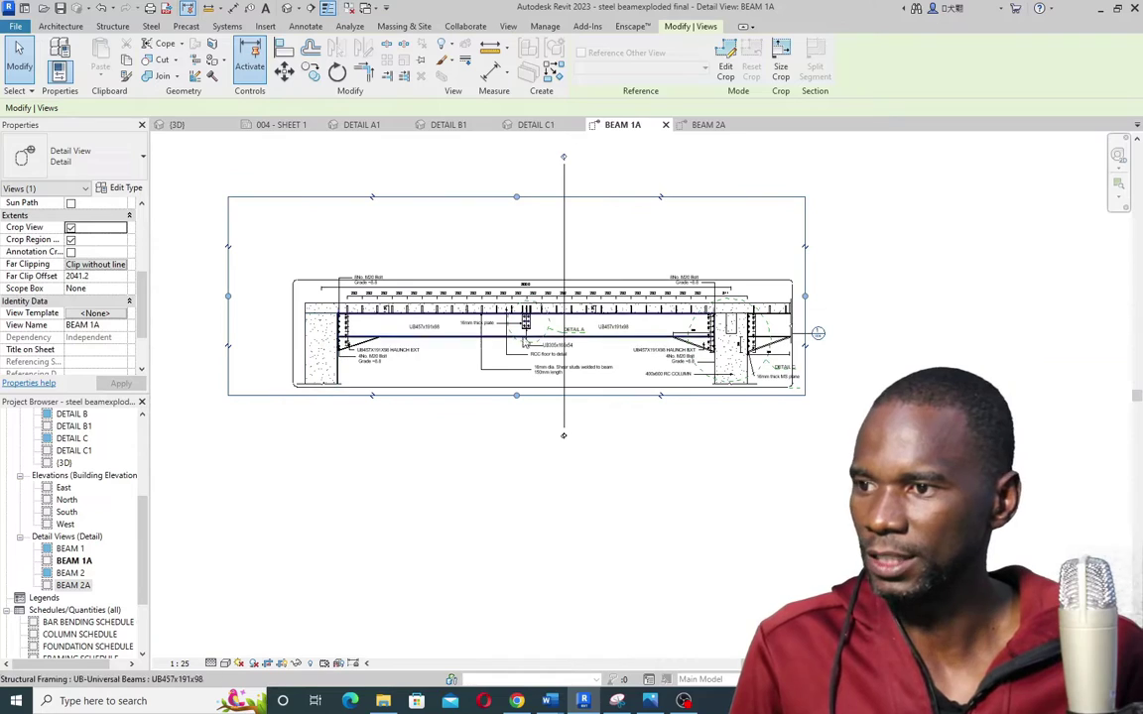
scroll(739, 228, up, 3)
click(749, 215)
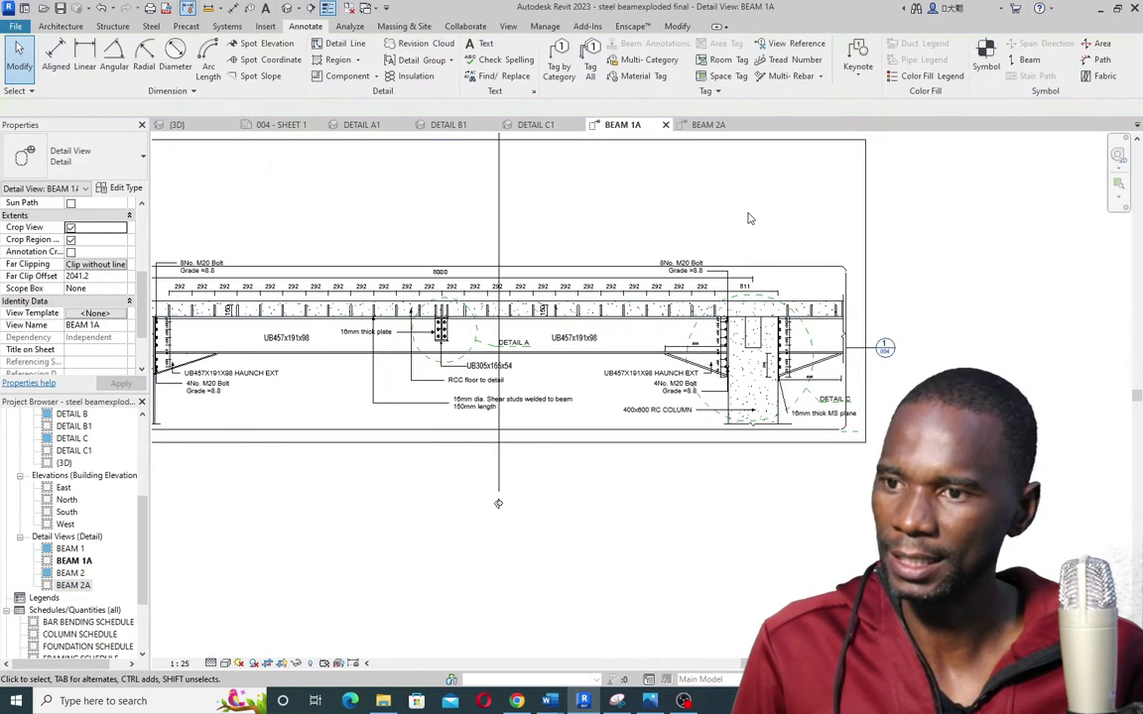
Hide the callout boundary around the beam in the BEAM 1A view, hiding only that element
scroll(749, 220, down, 2)
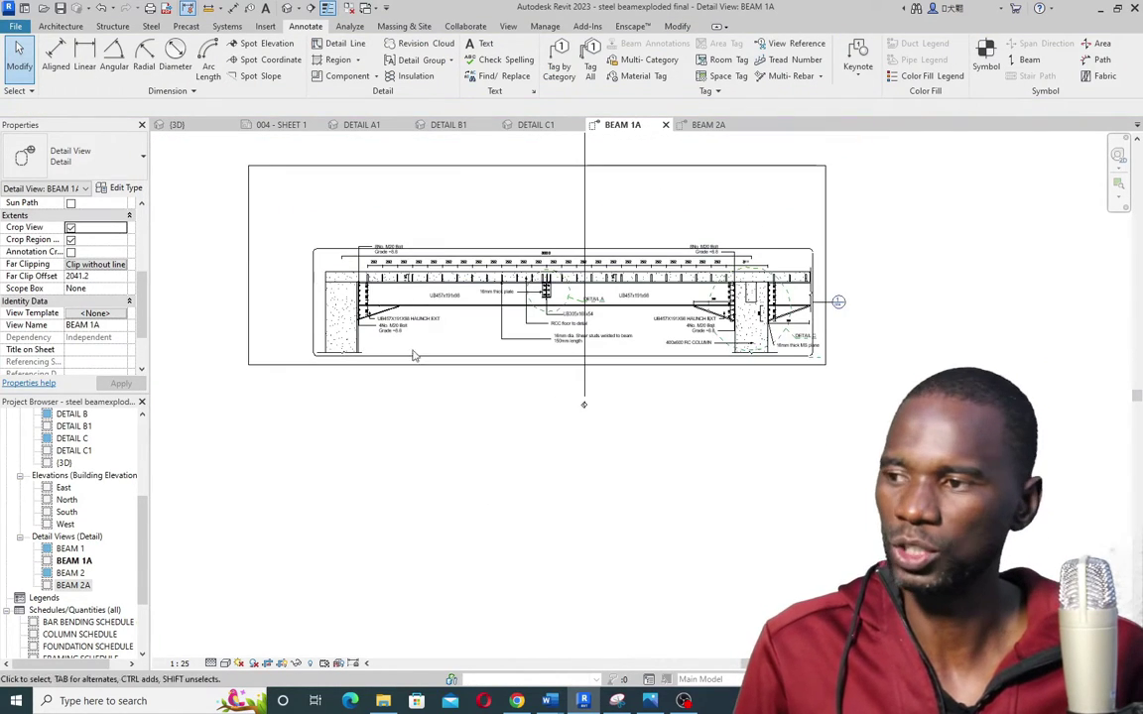
click(315, 300)
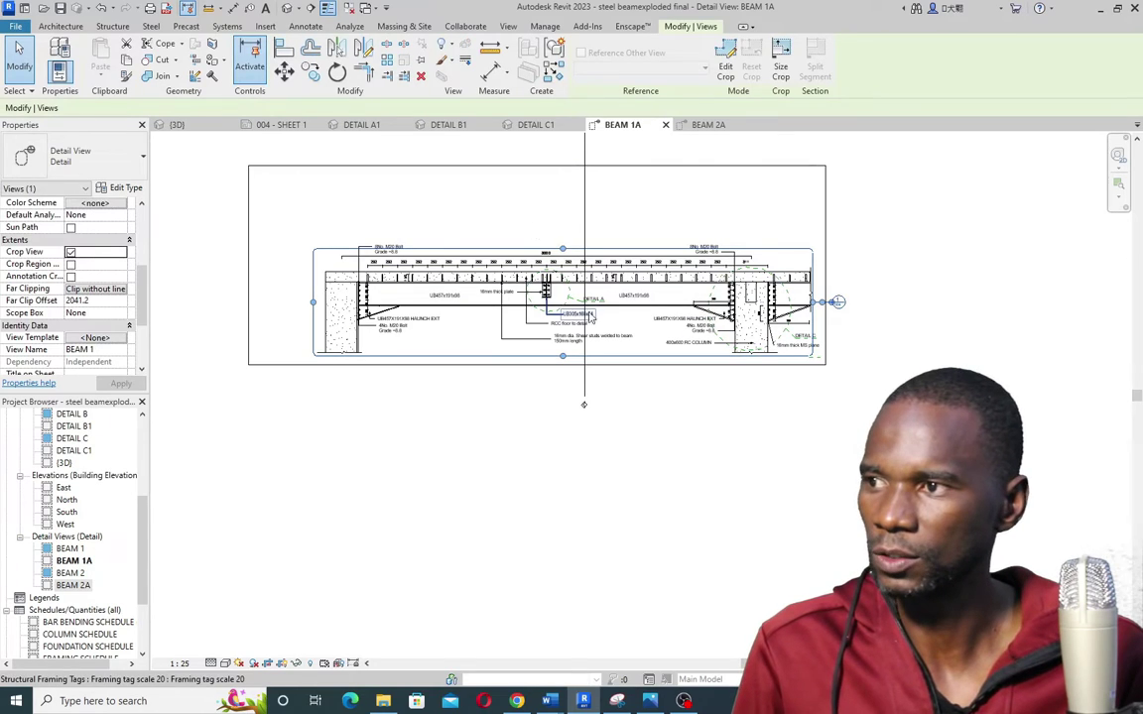
right_click(692, 193)
mouse_move(759, 305)
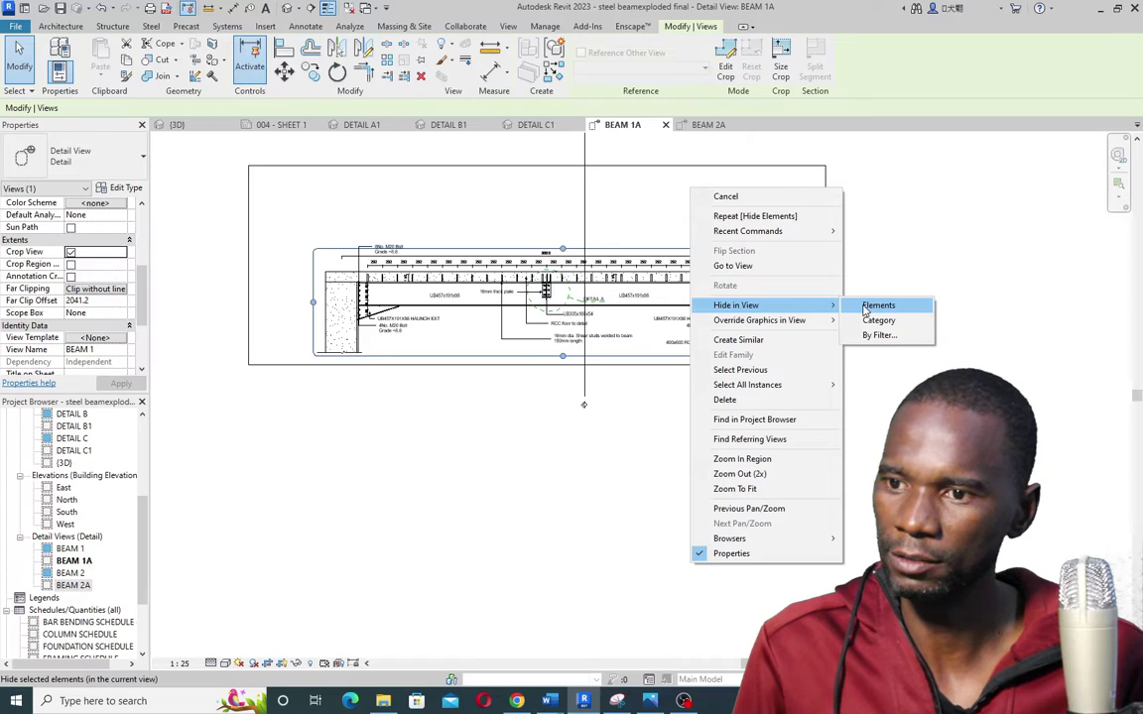
click(877, 305)
scroll(608, 282, up, 5)
scroll(608, 283, down, 6)
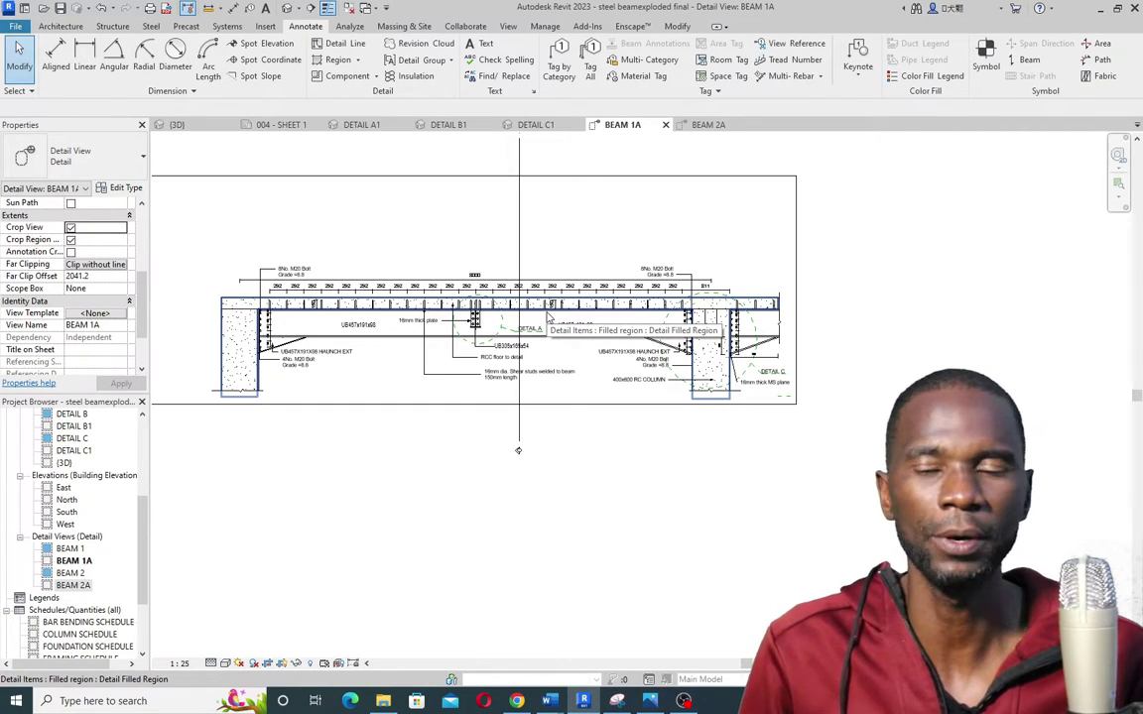
scroll(496, 357, up, 2)
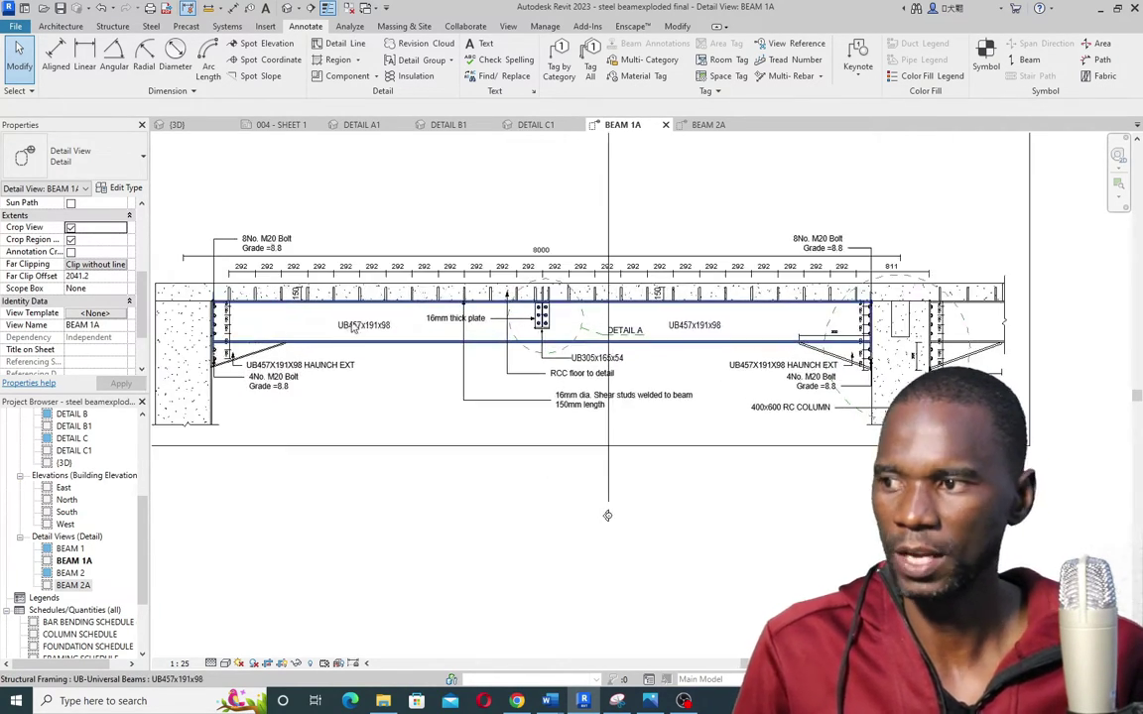
Hide the vertical section line crossing the beam in the BEAM 1A view, as an individual element
scroll(452, 401, down, 1)
scroll(453, 401, down, 2)
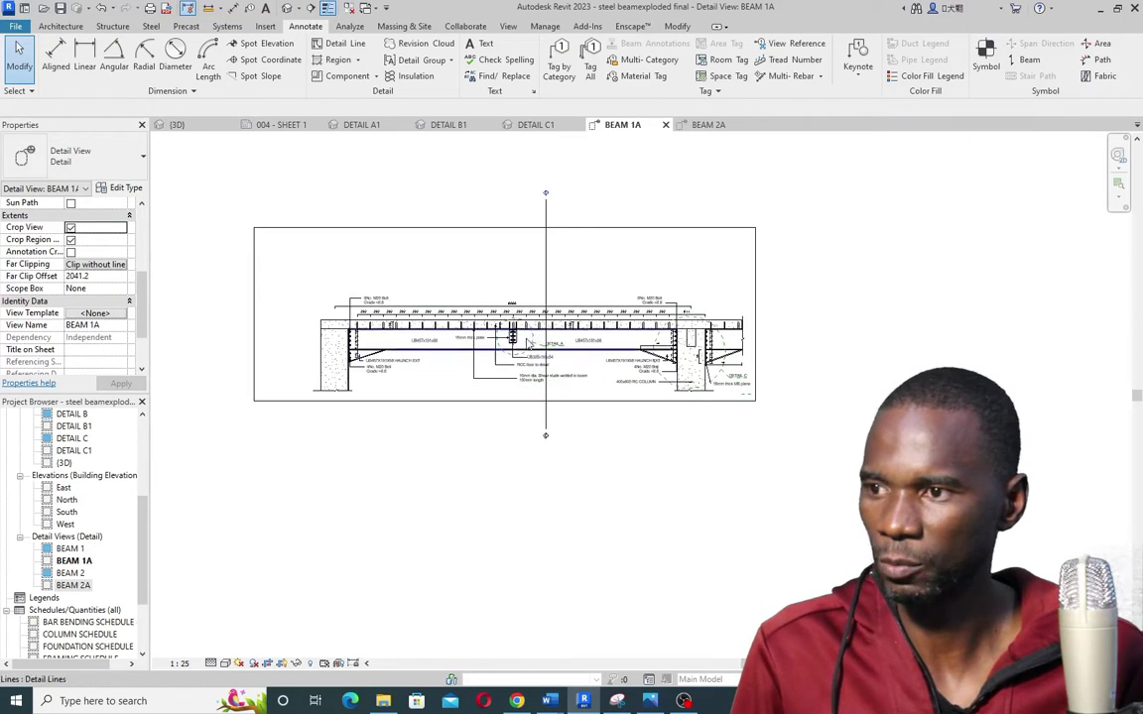
click(545, 283)
right_click(592, 253)
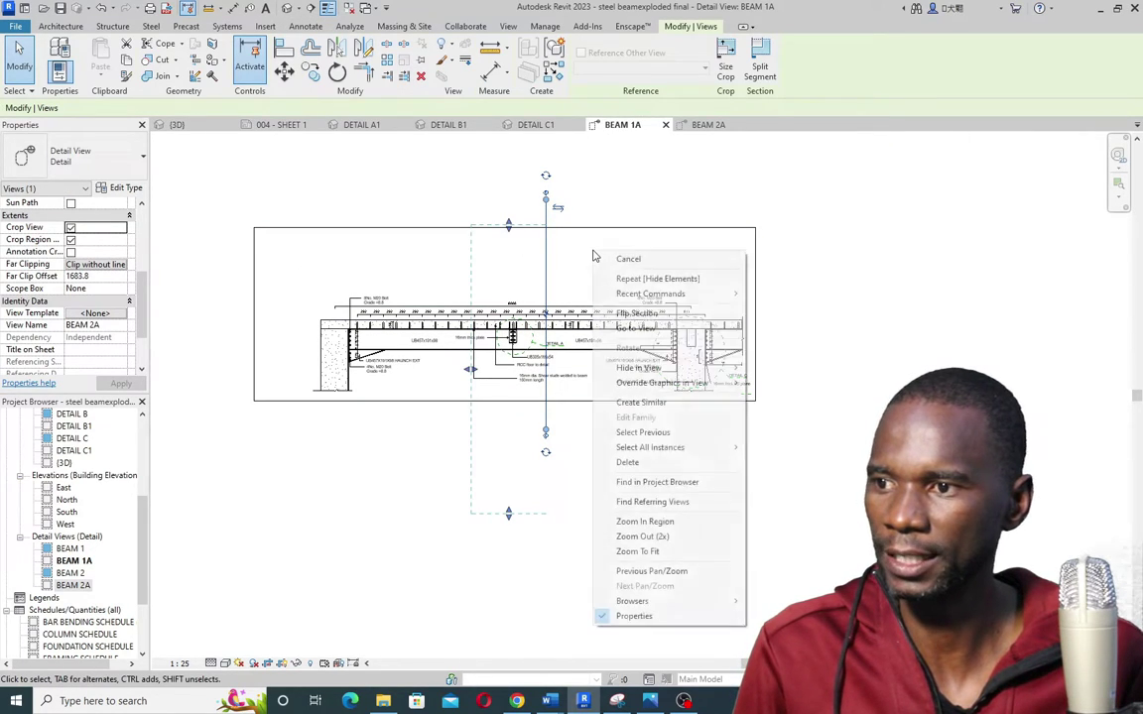
mouse_move(694, 368)
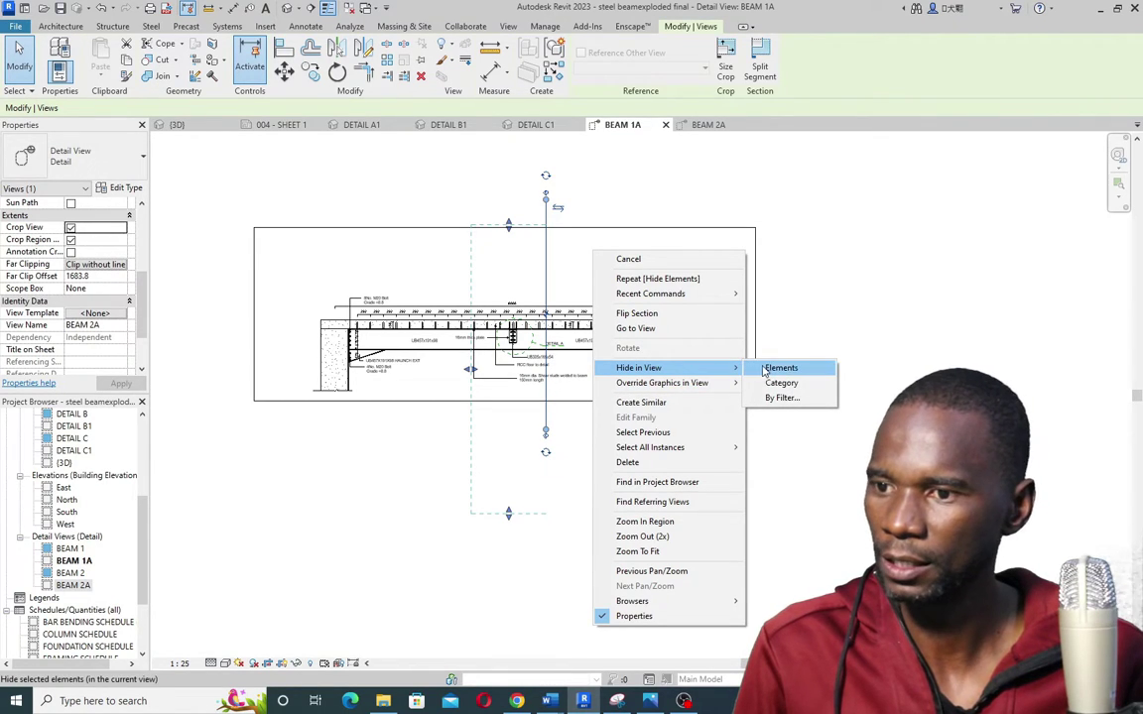
click(780, 368)
Inspect the break lines at the bases of both columns in BEAM 1A
scroll(363, 318, up, 3)
scroll(363, 317, up, 1)
scroll(325, 454, down, 2)
click(319, 457)
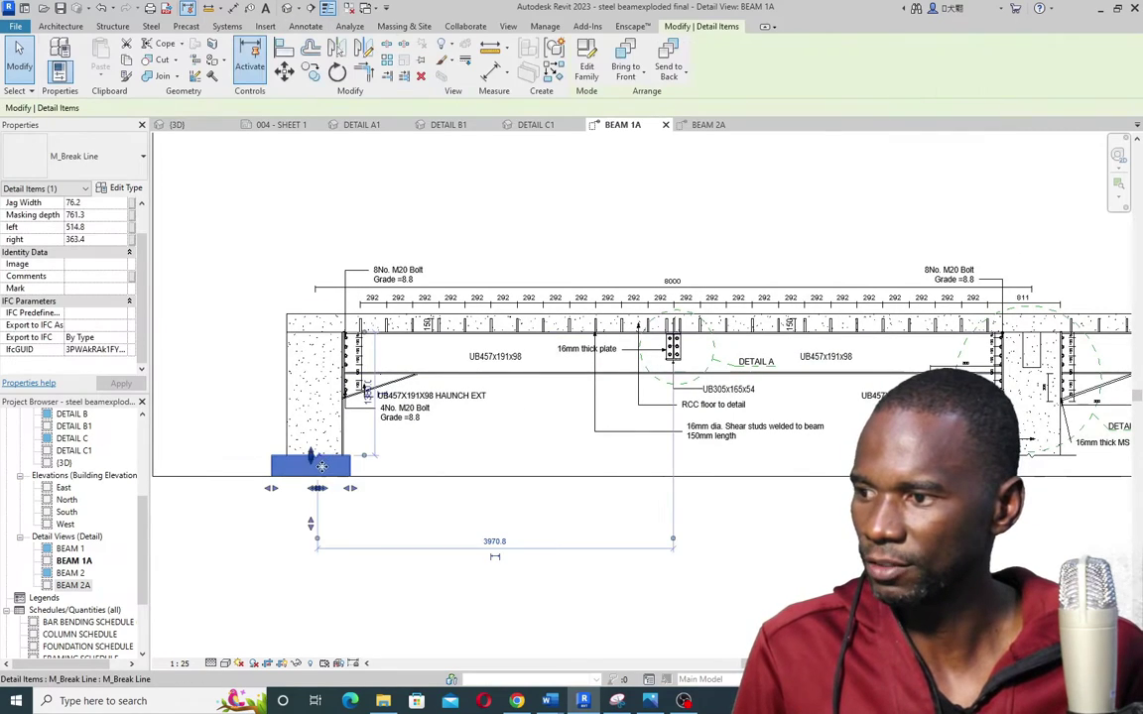
scroll(318, 457, down, 3)
click(773, 490)
scroll(733, 466, up, 3)
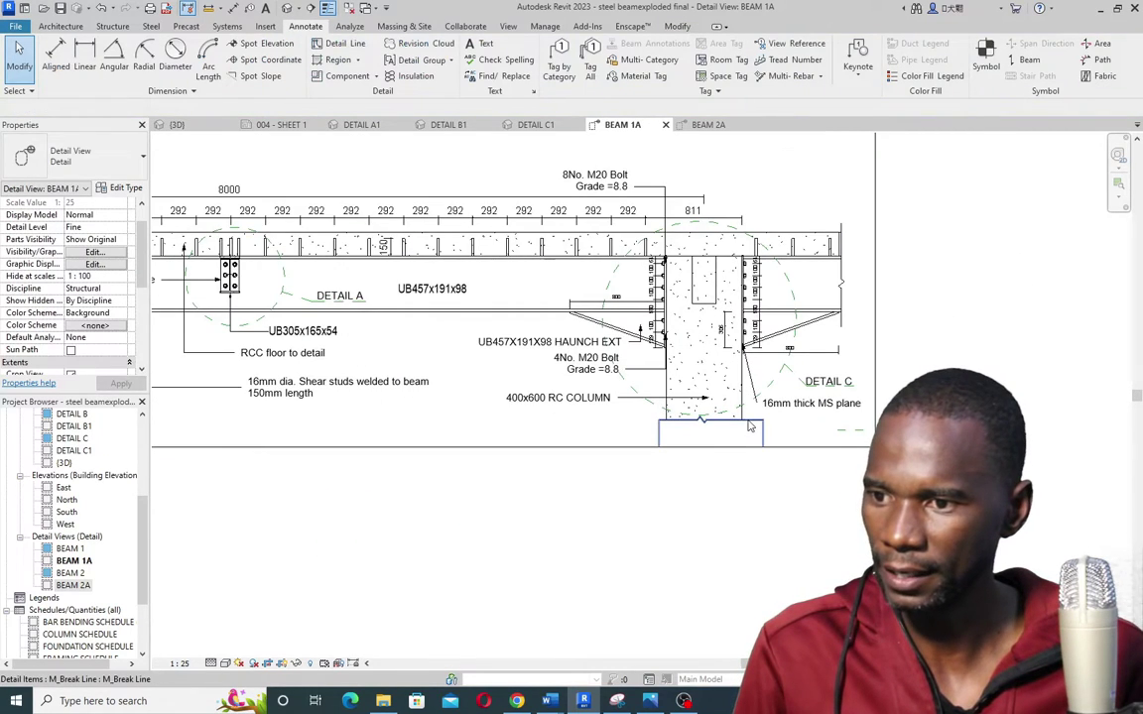
click(709, 425)
scroll(848, 493, down, 2)
click(849, 493)
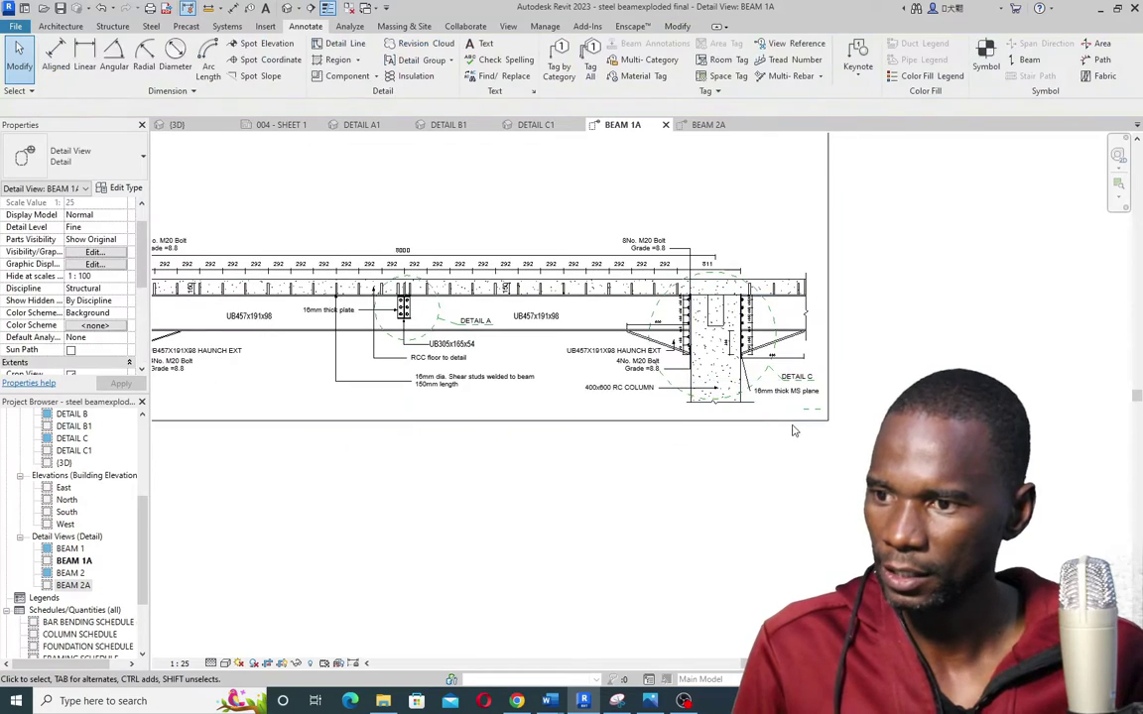
Shrink the BEAM 1A crop region so its upper edge sits just above the bolt notes and its left edge just outside the left column
scroll(645, 304, down, 2)
click(605, 250)
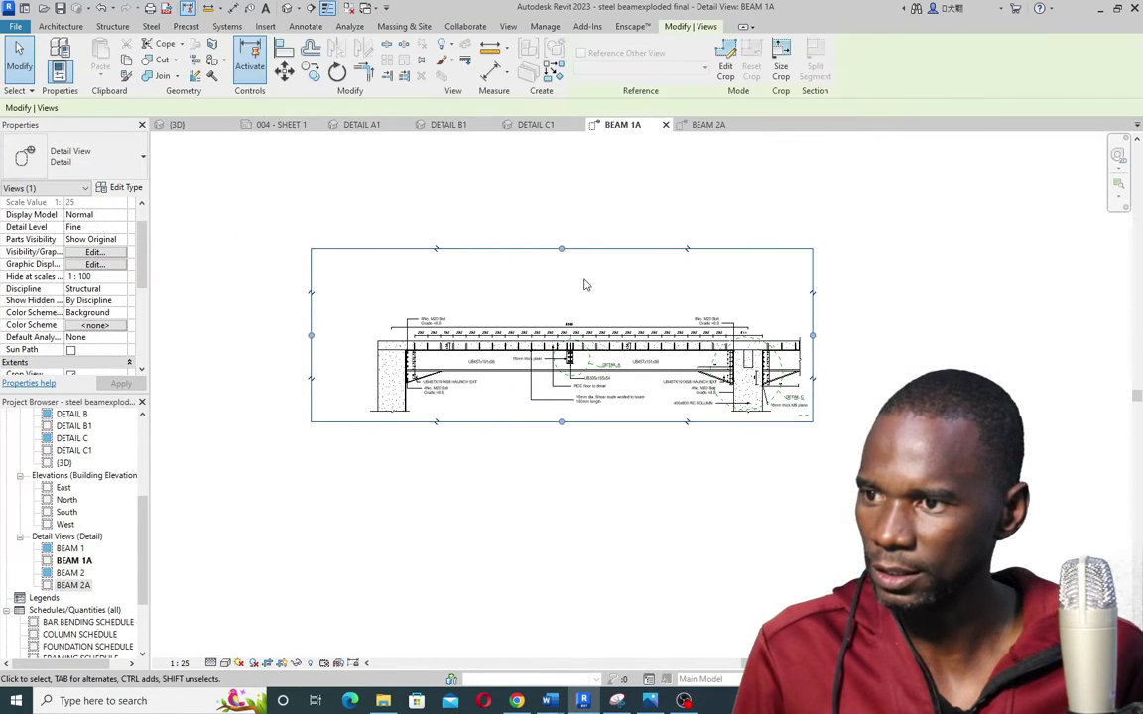
drag(562, 249, 561, 299)
scroll(807, 372, up, 2)
key(Escape)
scroll(615, 347, down, 4)
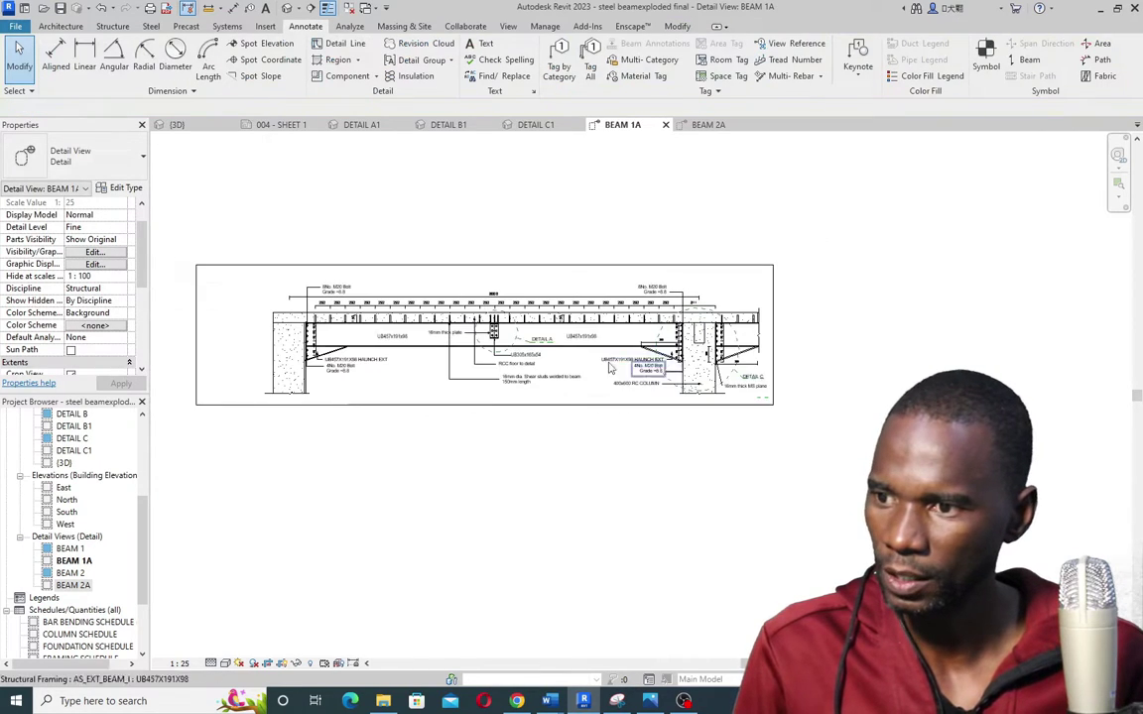
click(314, 353)
drag(313, 346, 350, 347)
key(Escape)
scroll(499, 361, up, 2)
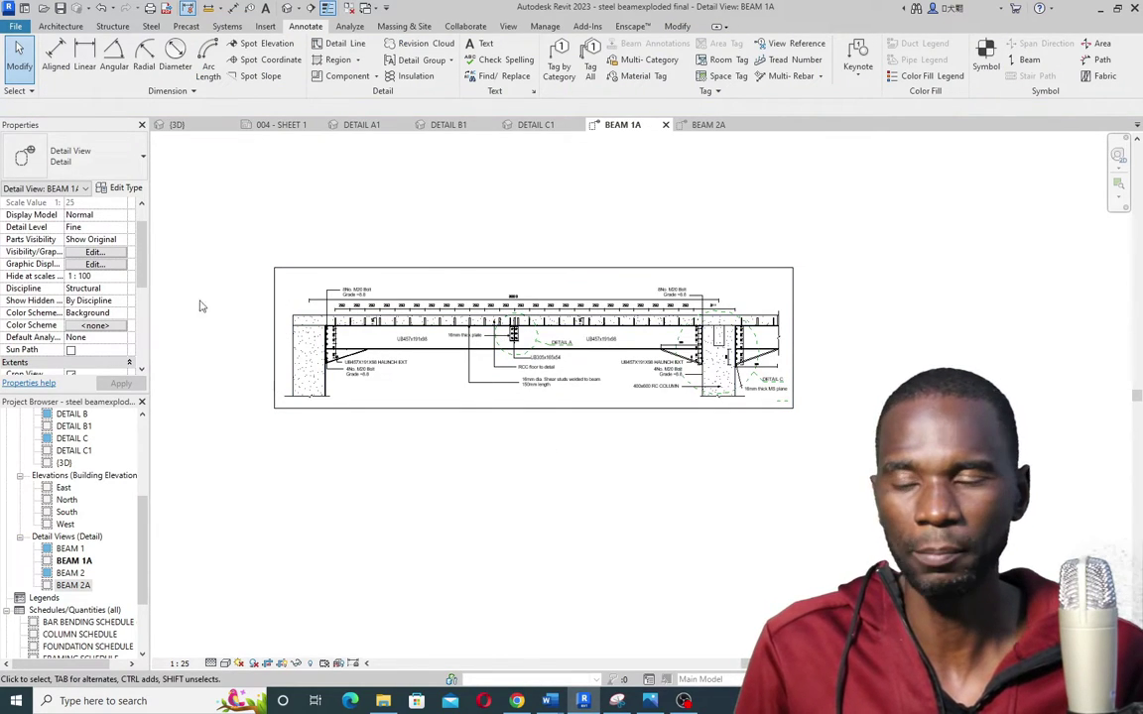
Turn off the crop region's visibility in BEAM 1A while keeping the view cropped
drag(139, 255, 147, 286)
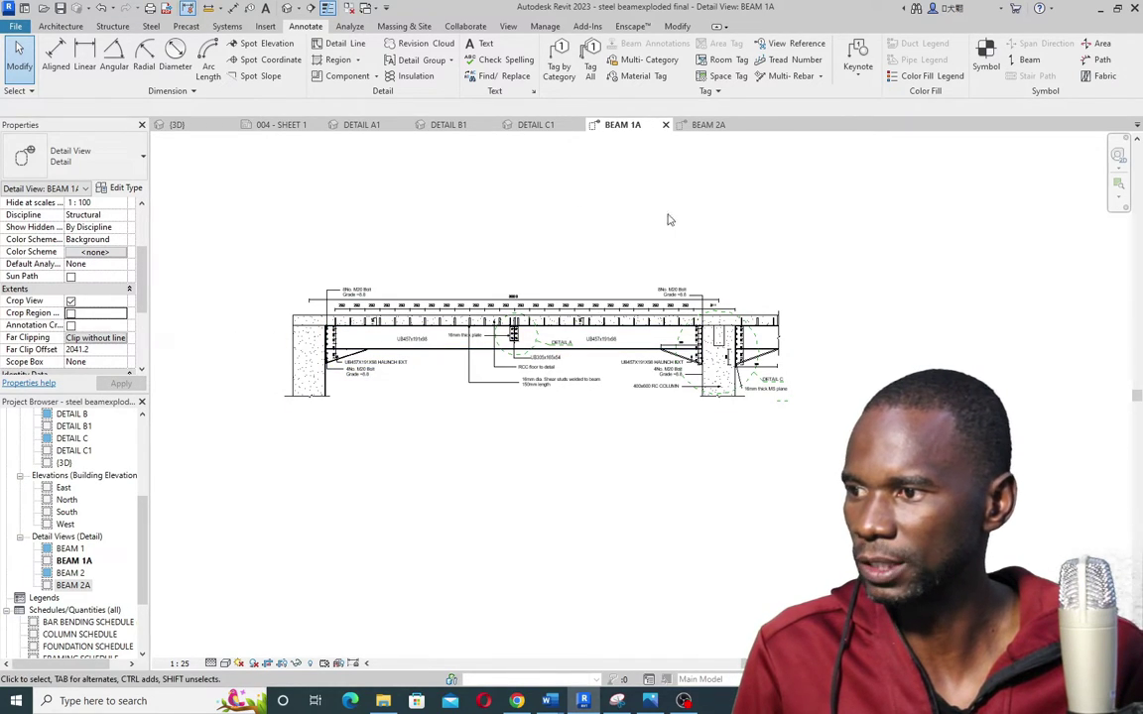
scroll(491, 345, up, 3)
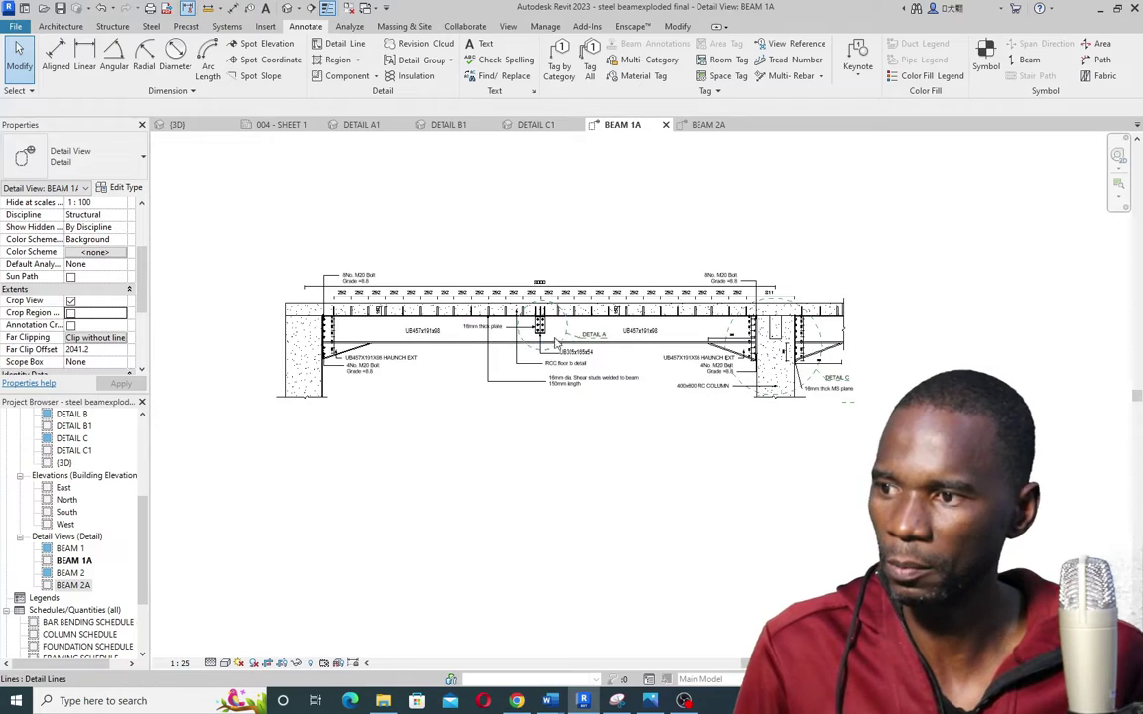
scroll(381, 330, up, 2)
scroll(381, 330, down, 2)
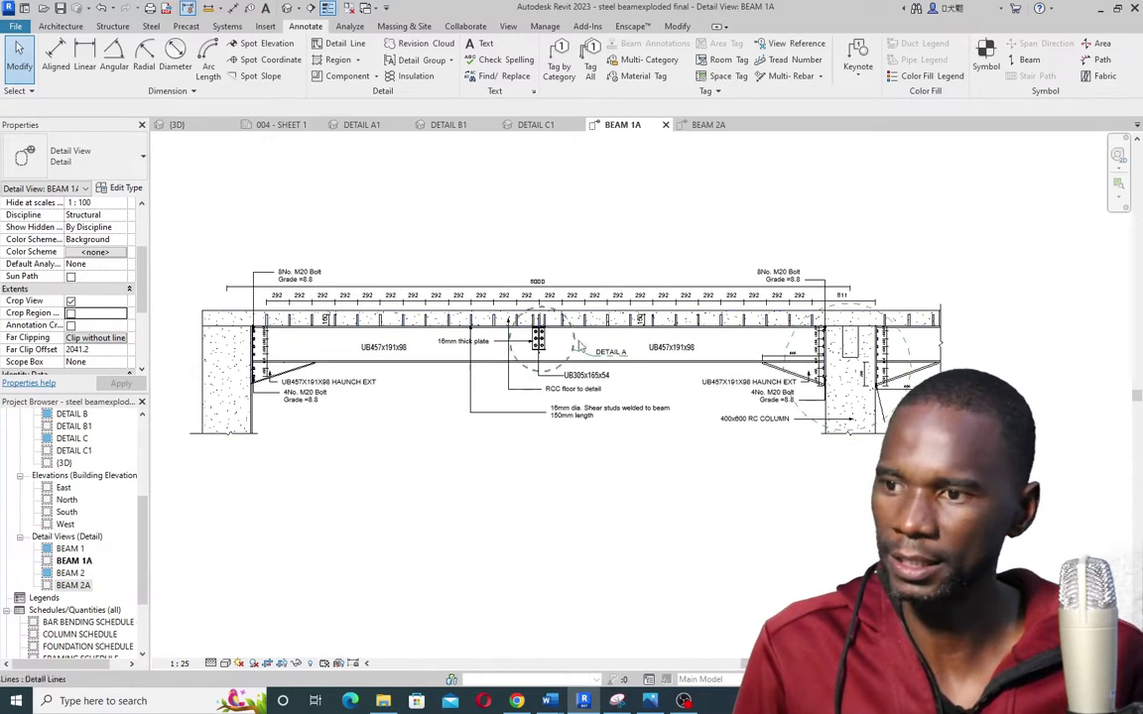
Open BEAM 2A and raise its crop region's lower edge to just below the annotated beam, cutting off the lower column parts
click(706, 125)
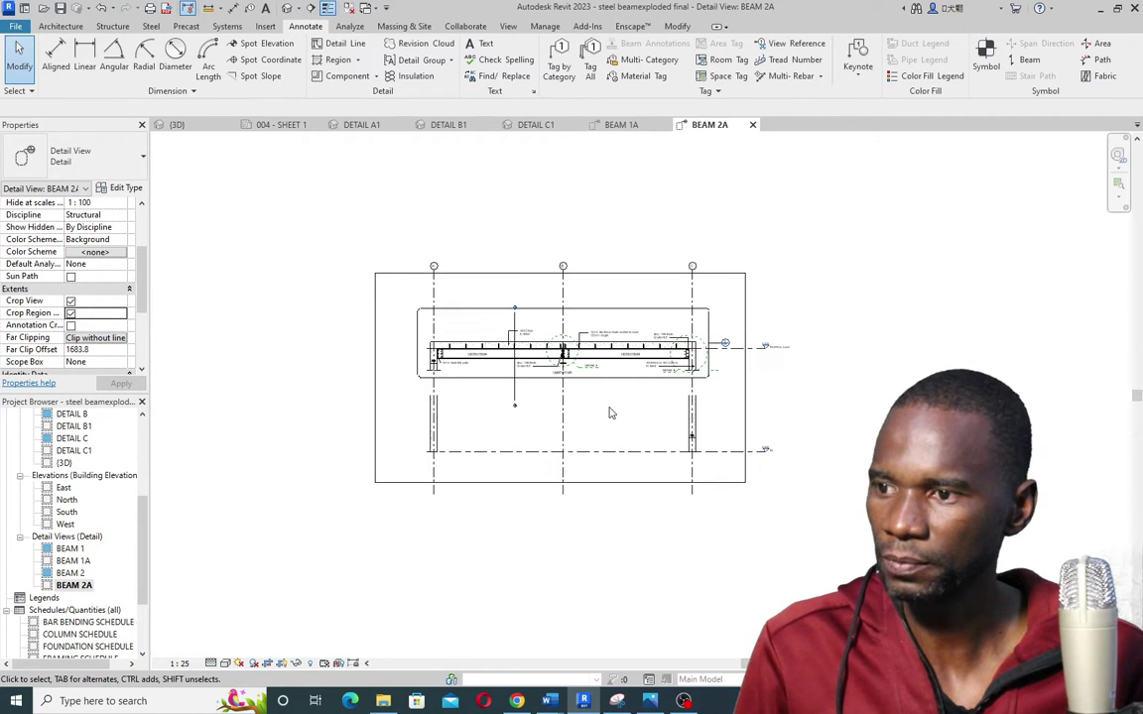
scroll(497, 332, up, 4)
scroll(470, 337, down, 3)
scroll(470, 337, up, 3)
scroll(555, 417, down, 2)
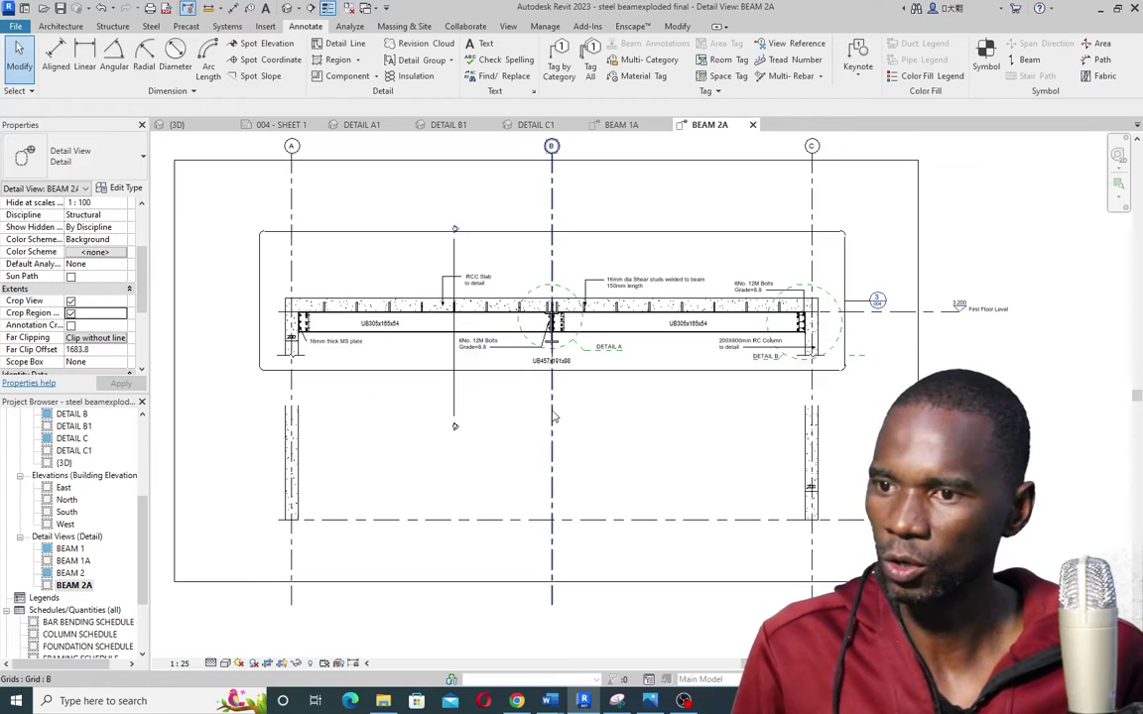
scroll(536, 412, down, 2)
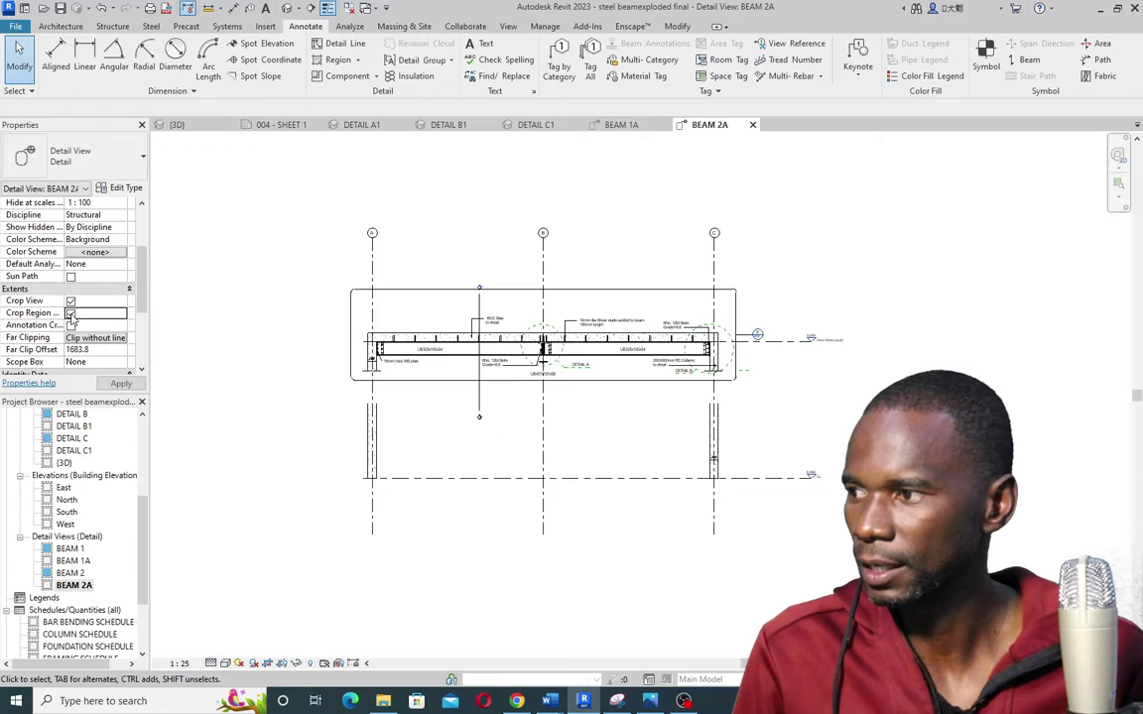
click(616, 524)
drag(540, 526, 544, 374)
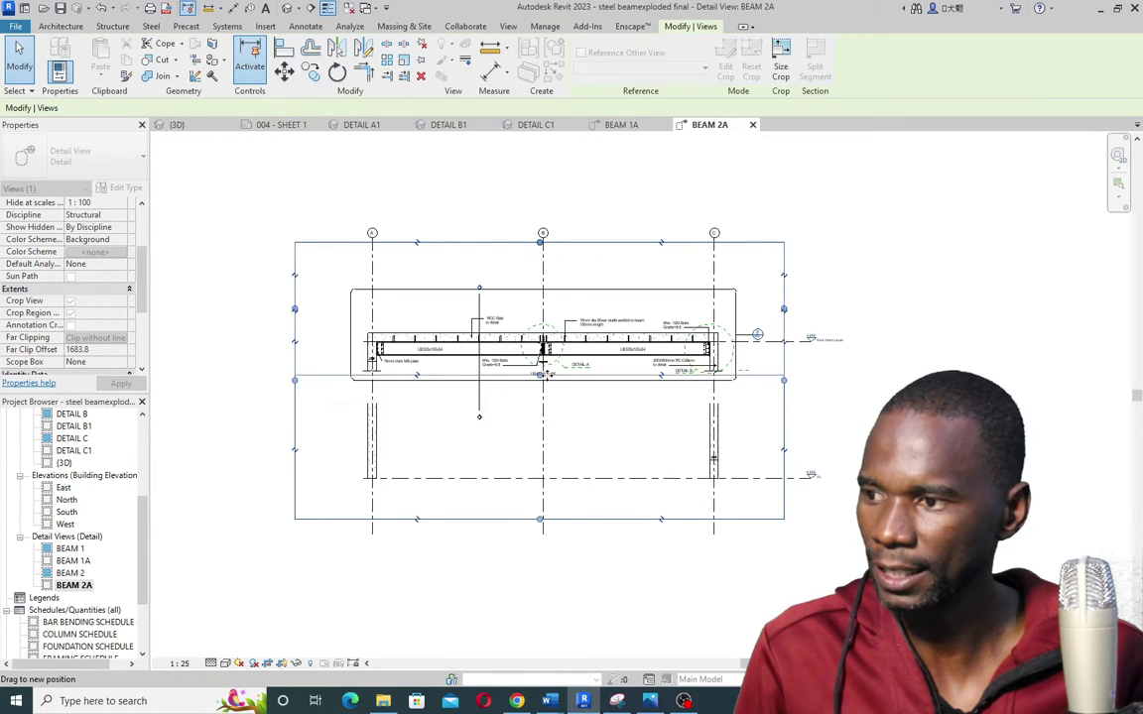
Move the right edge of the BEAM 2A crop region inward to just outside the DETAIL B circle
scroll(784, 355, up, 3)
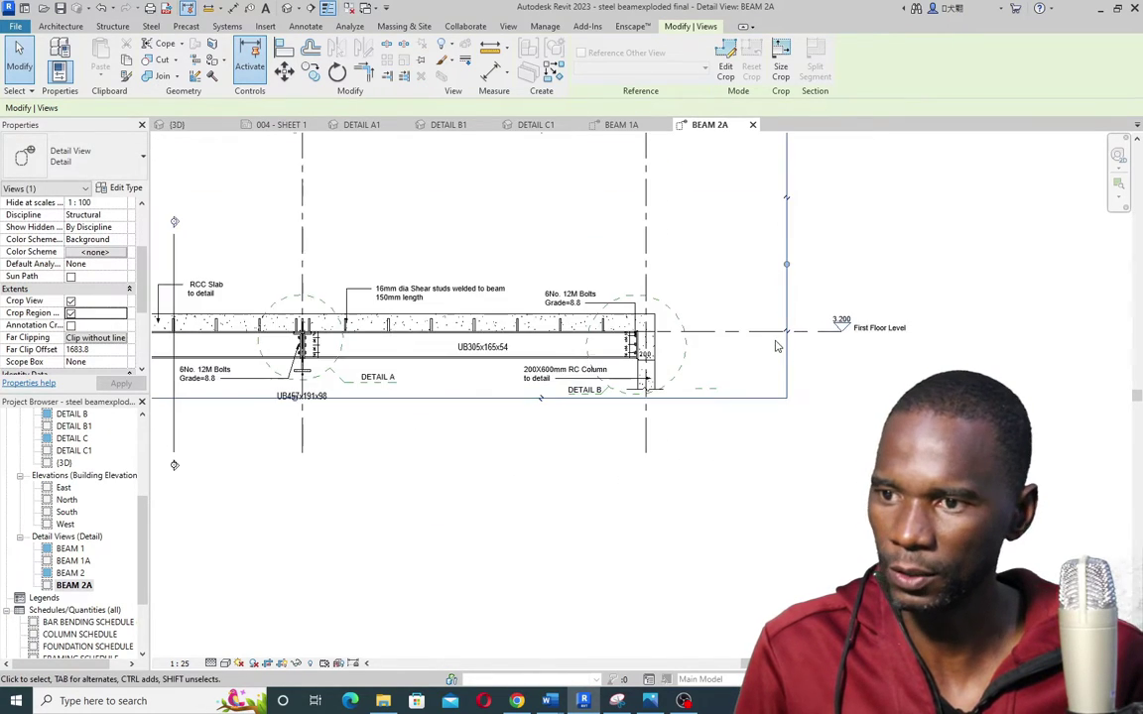
scroll(788, 298, up, 2)
drag(792, 241, 677, 283)
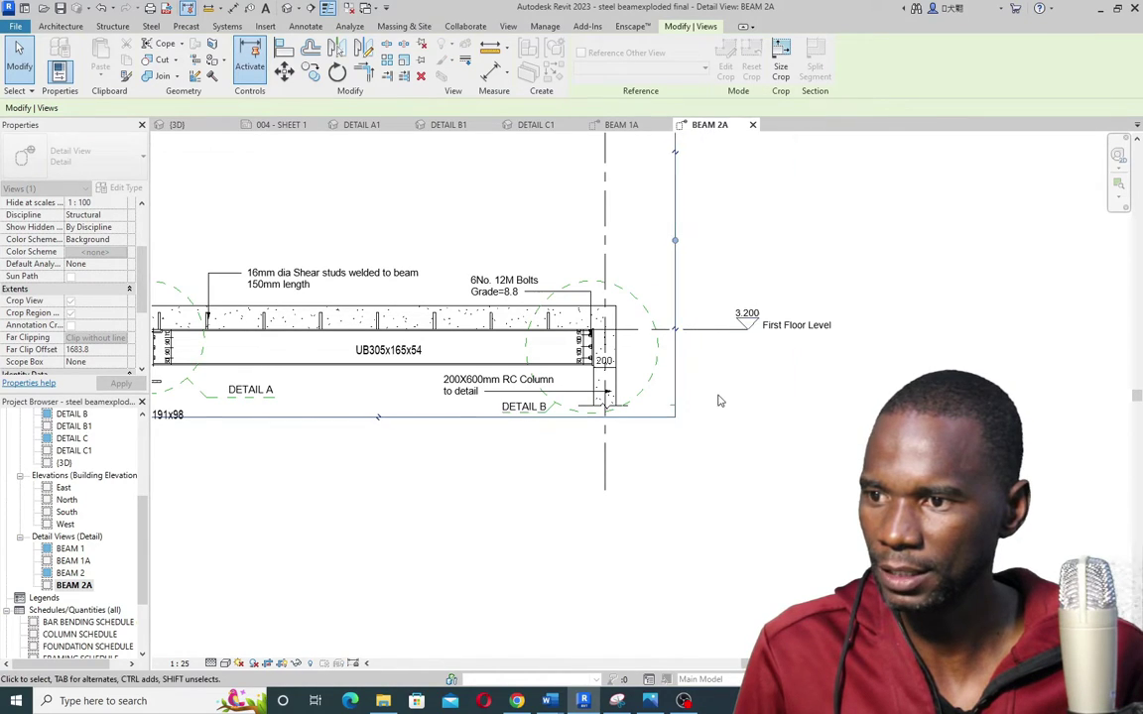
Tighten the BEAM 2A crop region's upper edge to just above the notes and its left edge to just outside the column on grid A
scroll(739, 399, down, 5)
drag(489, 274, 507, 340)
drag(266, 375, 330, 381)
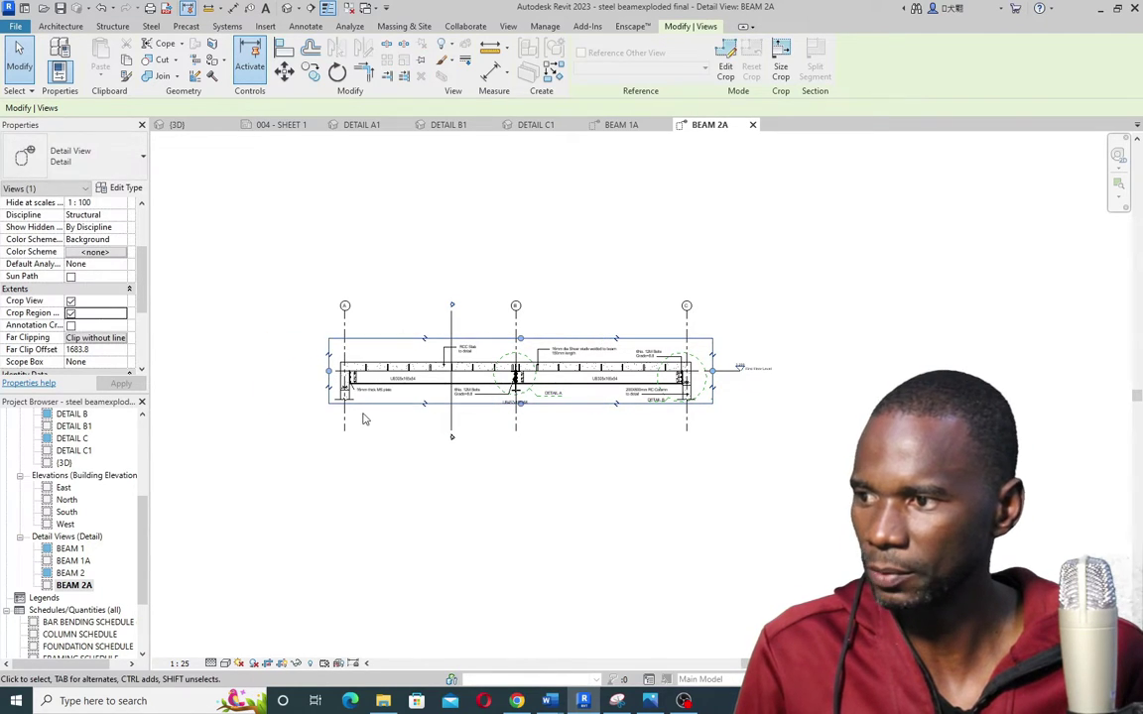
scroll(371, 406, up, 2)
scroll(438, 251, down, 1)
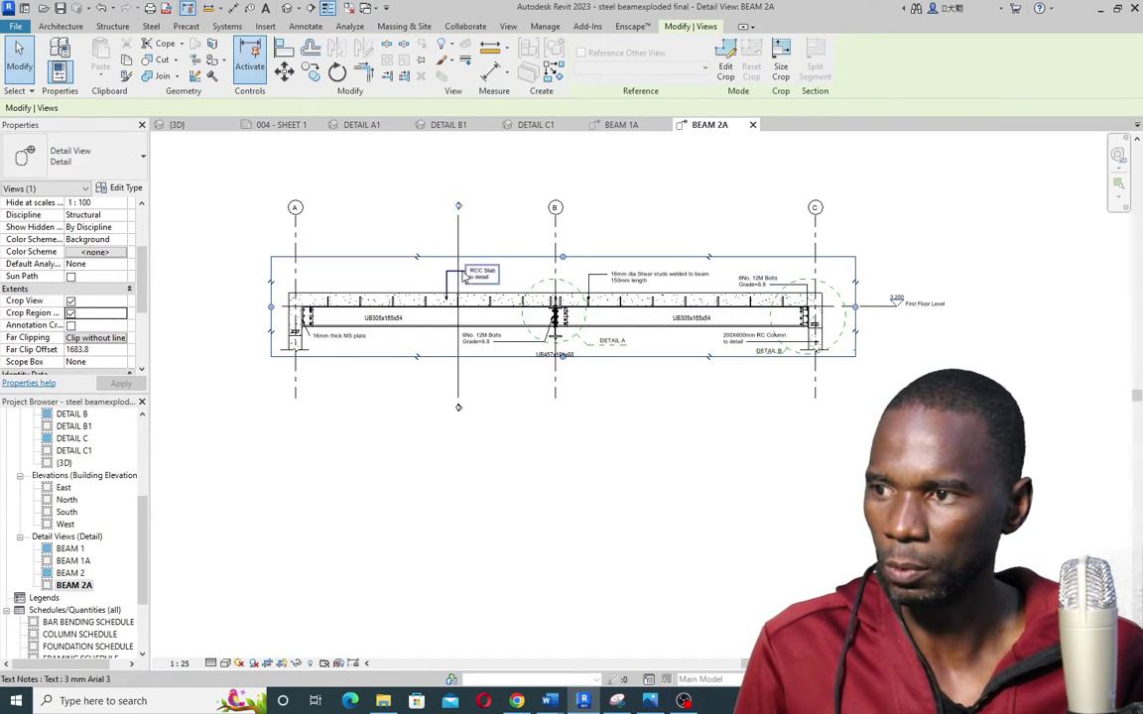
scroll(461, 260, up, 1)
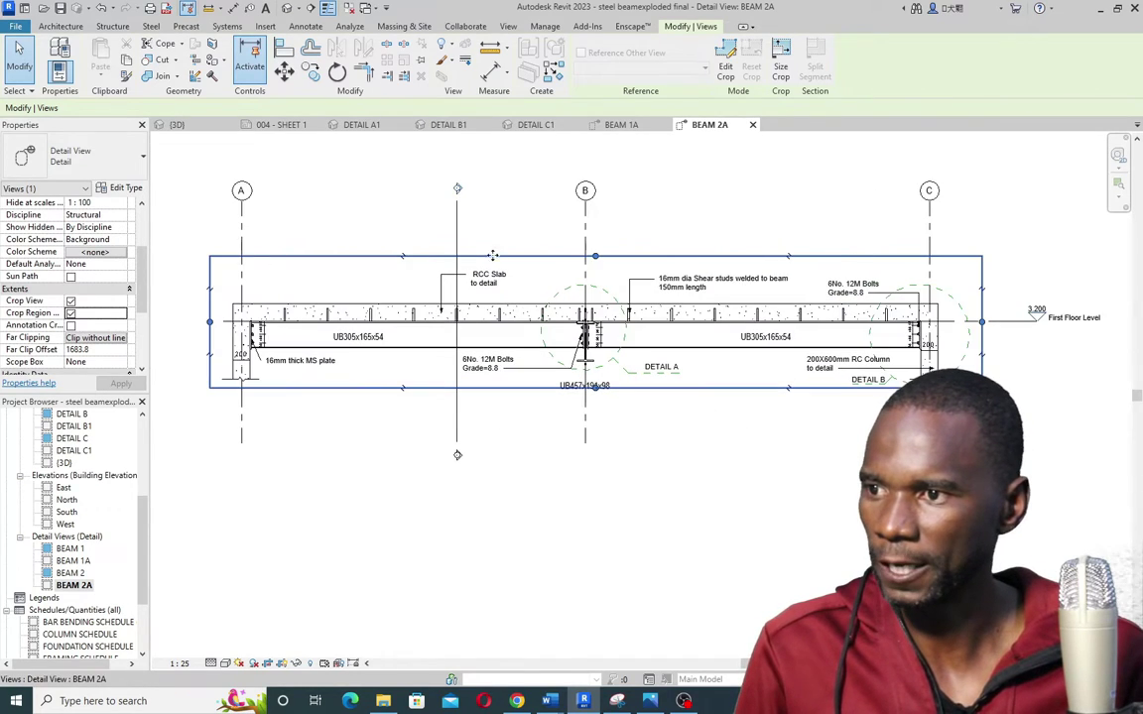
click(960, 230)
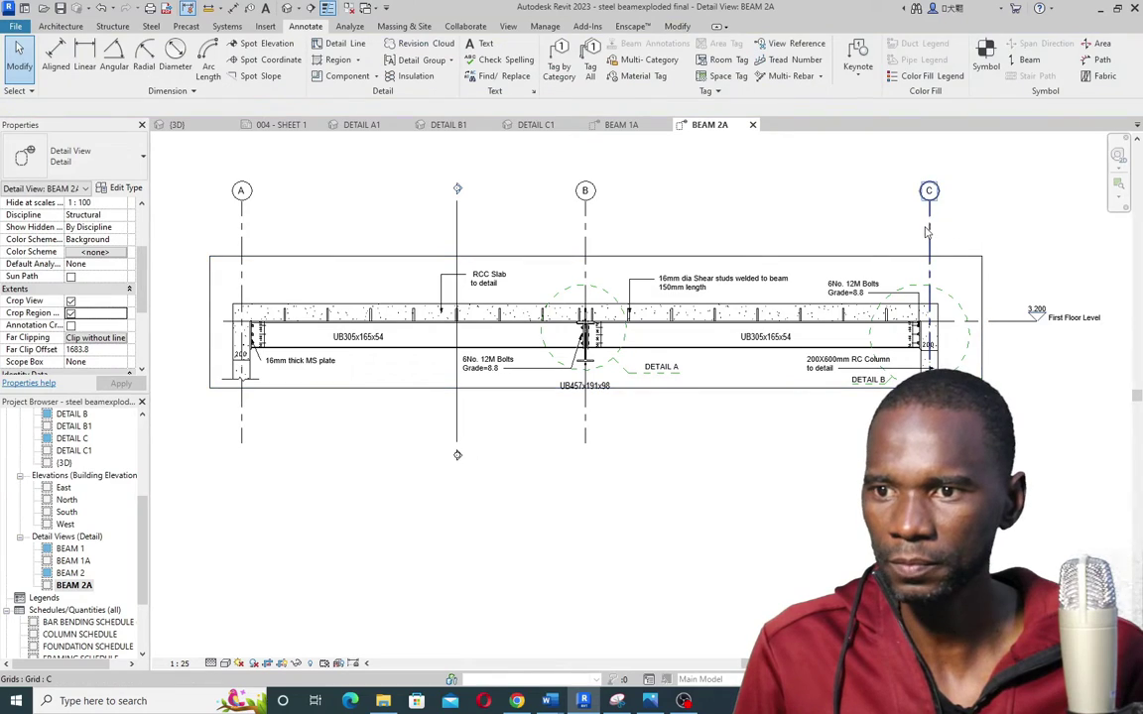
Hide grid lines A, B and C in the BEAM 2A view as individual elements
click(930, 238)
scroll(778, 259, down, 1)
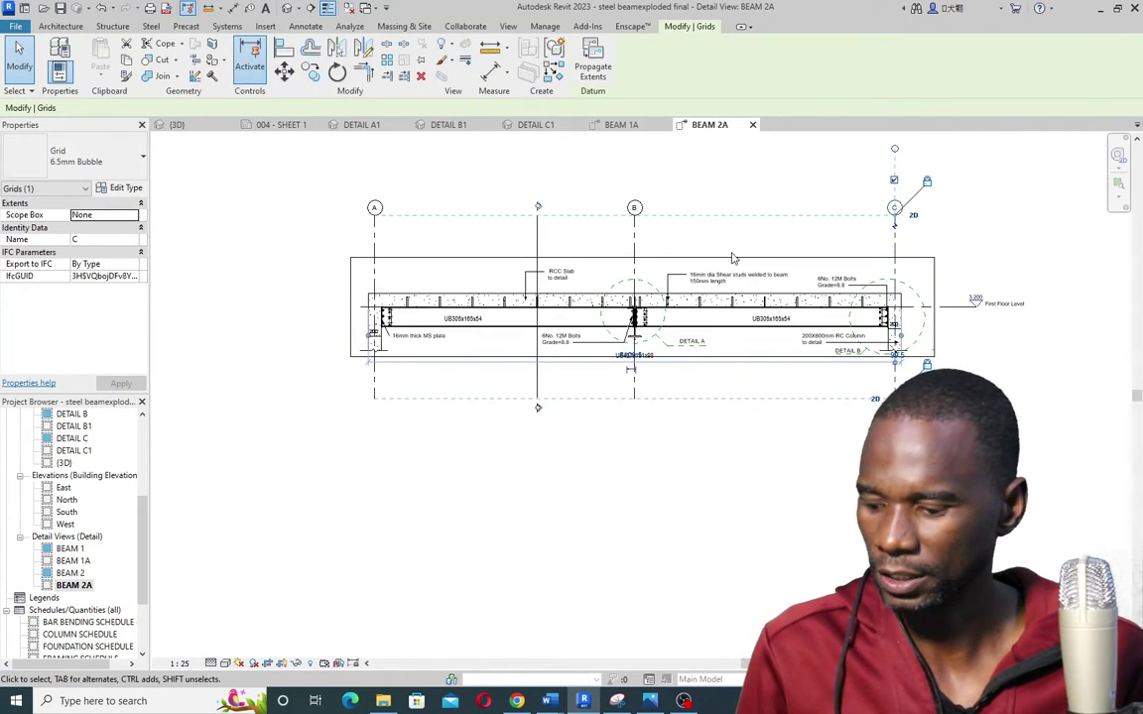
ctrl+click(541, 221)
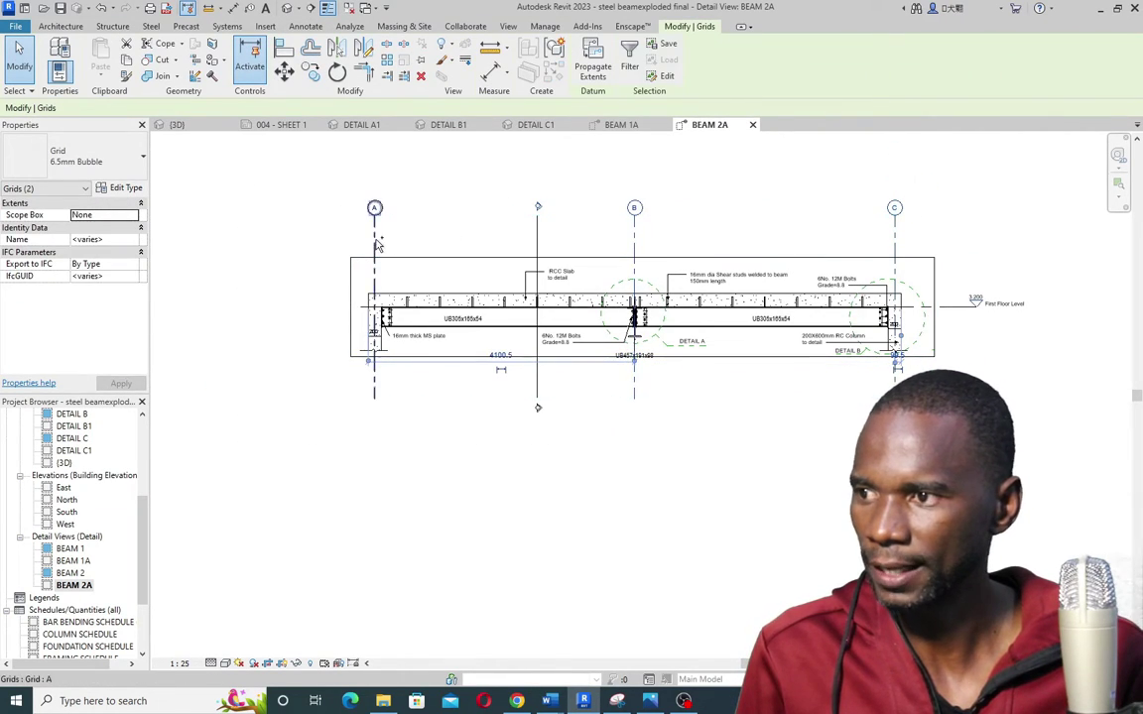
right_click(452, 216)
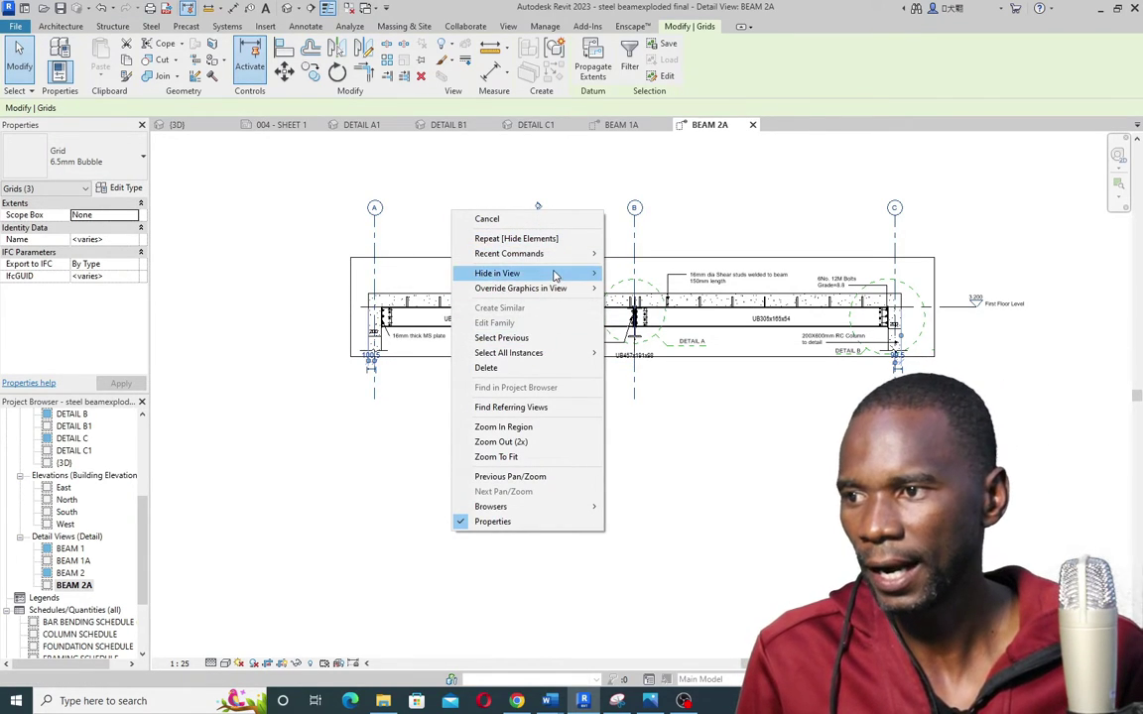
mouse_move(591, 272)
click(638, 274)
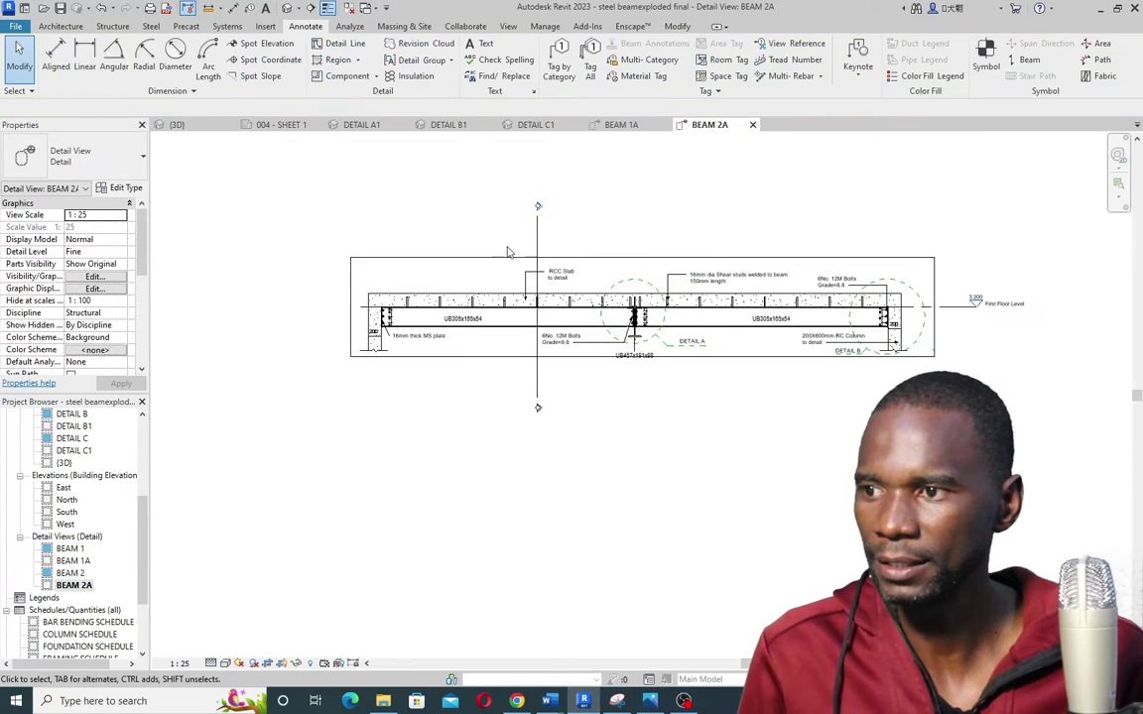
Hide the vertical section line and the First Floor Level in the BEAM 2A view as individual elements
scroll(507, 251, up, 2)
click(554, 254)
scroll(497, 303, down, 2)
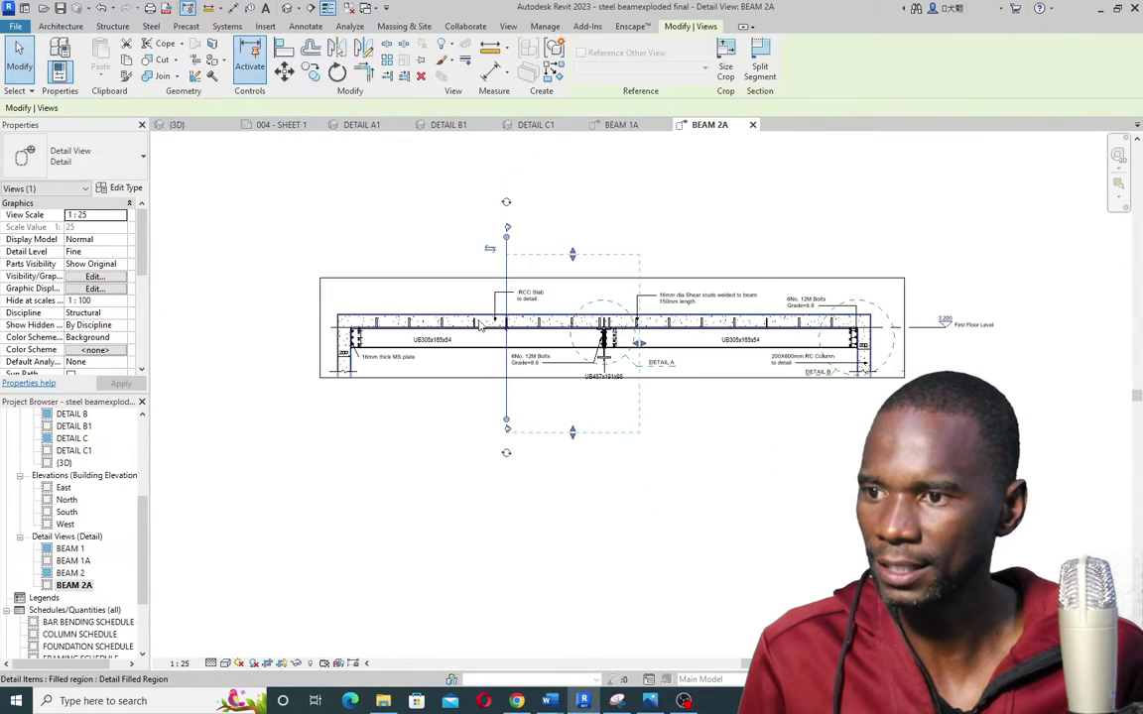
scroll(919, 342, up, 3)
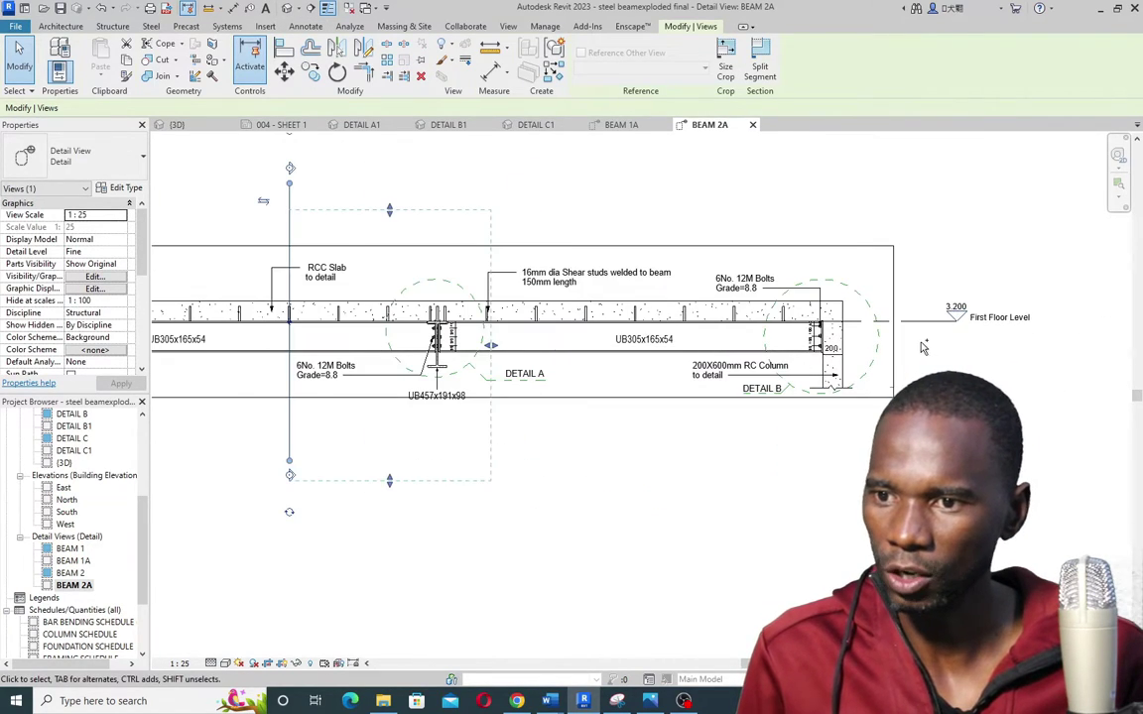
ctrl+click(921, 327)
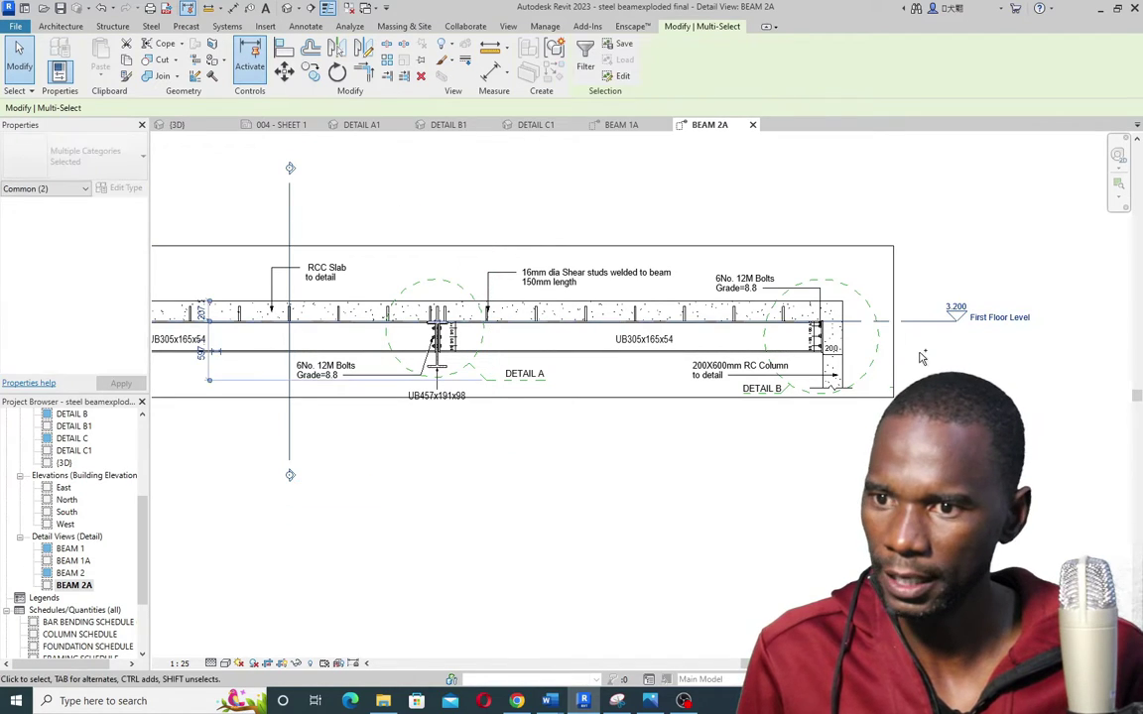
scroll(862, 347, down, 2)
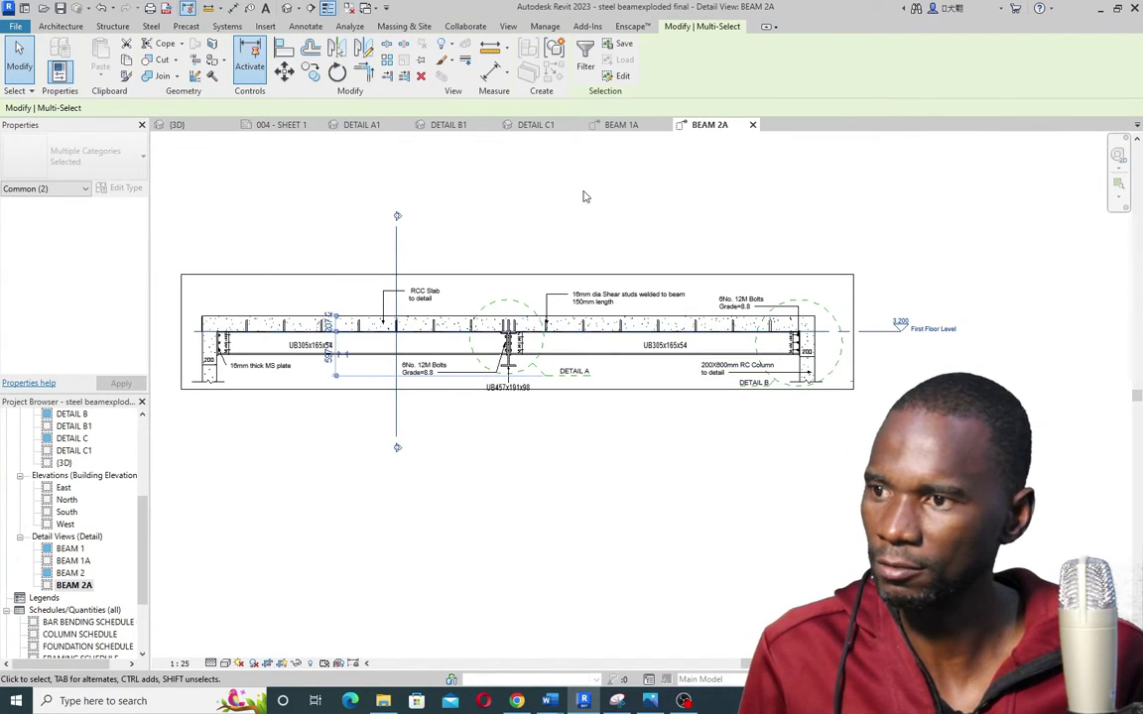
right_click(585, 196)
mouse_move(735, 258)
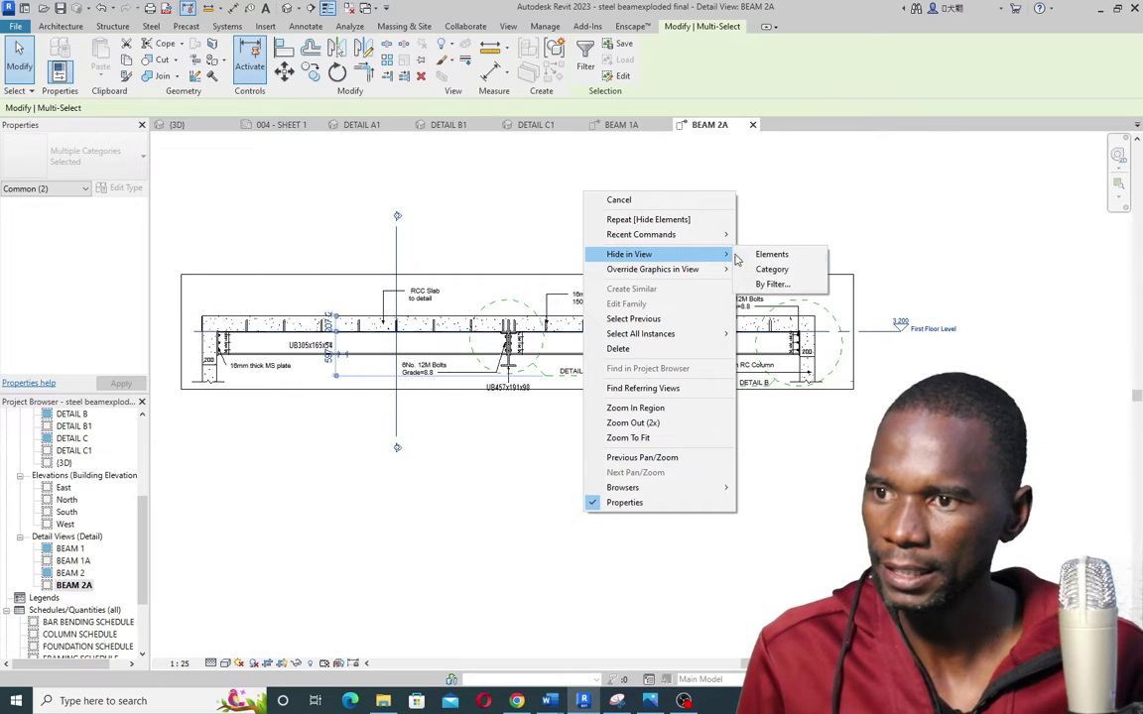
click(772, 254)
scroll(733, 307, down, 2)
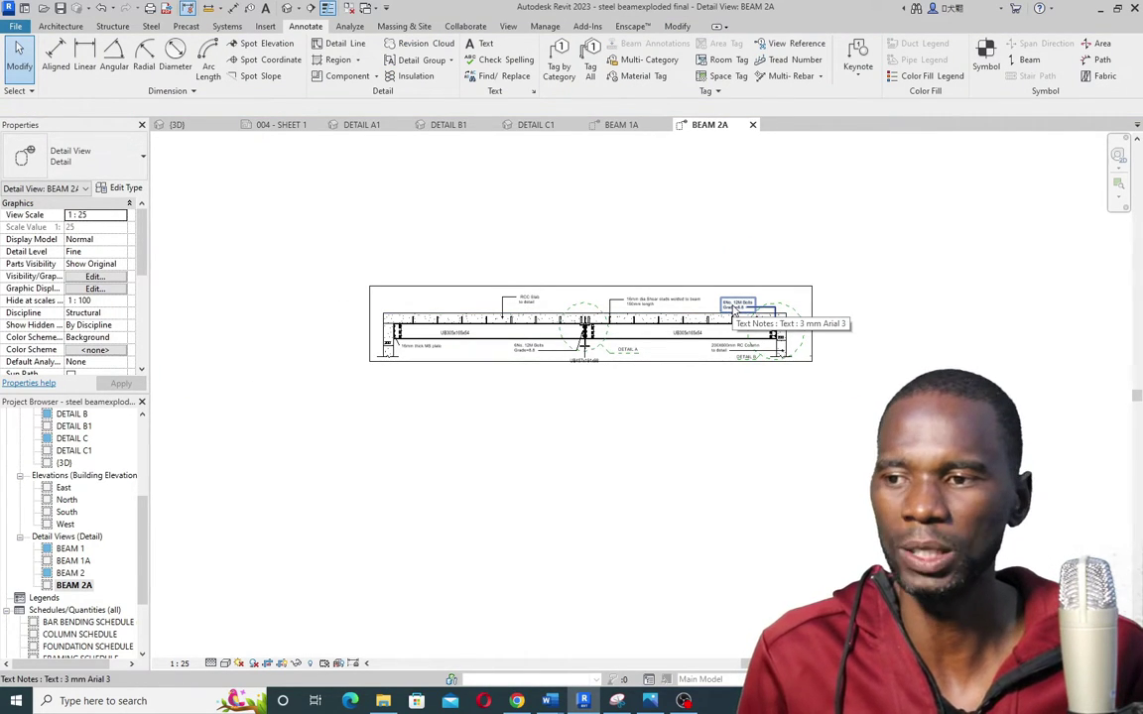
Turn off the visibility of the crop region in the BEAM 2A view
scroll(643, 324, up, 3)
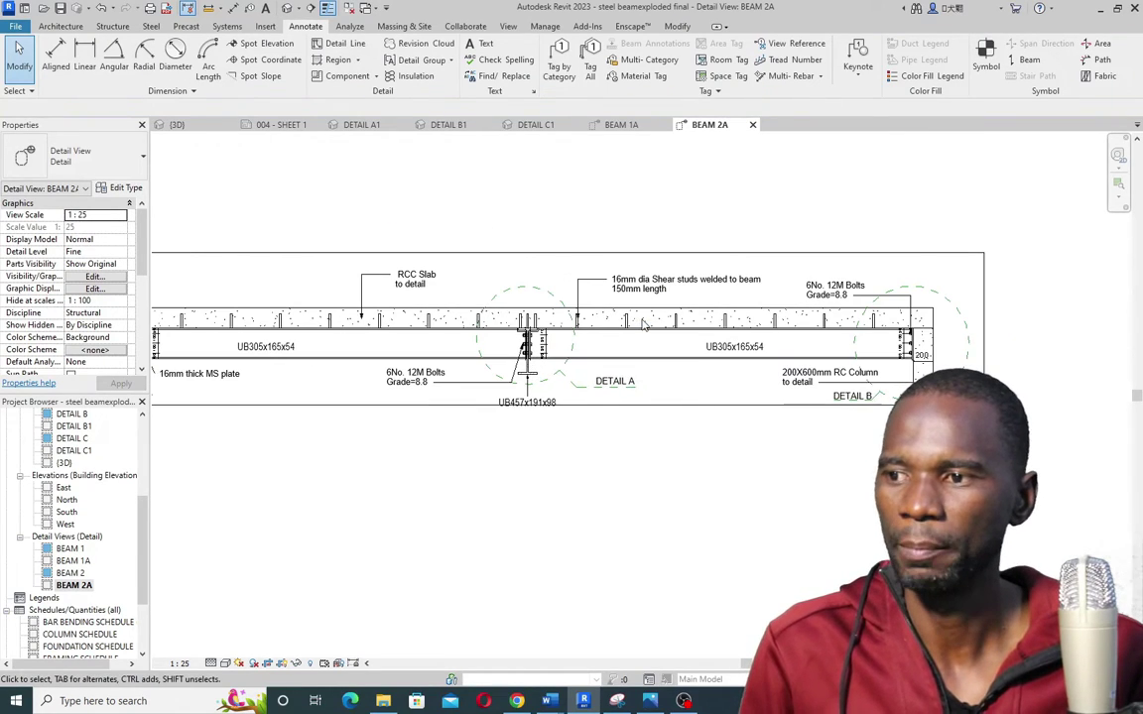
scroll(643, 322, down, 3)
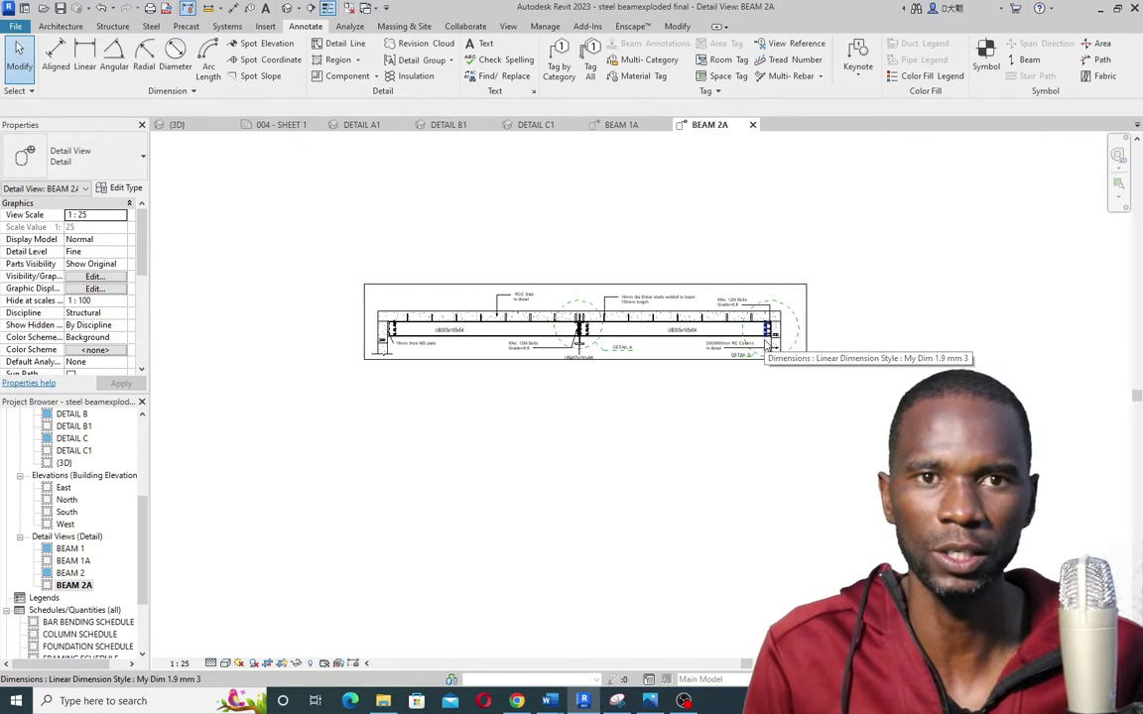
scroll(640, 328, up, 1)
click(297, 272)
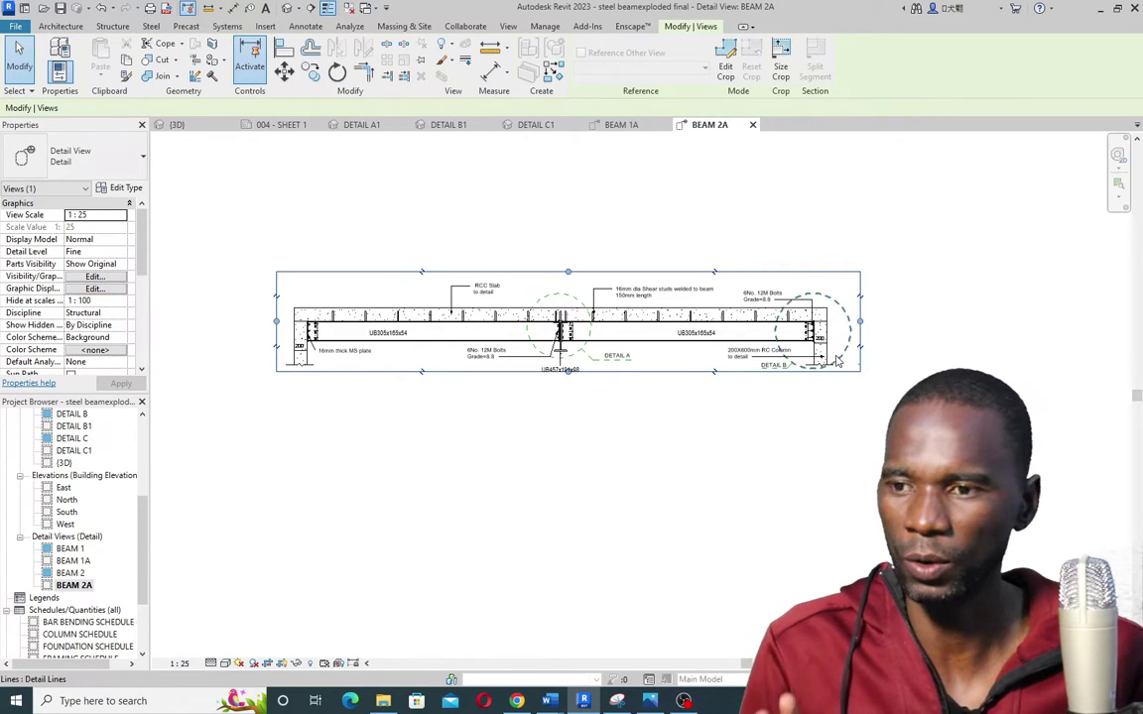
scroll(436, 321, up, 2)
scroll(436, 321, down, 1)
drag(147, 256, 145, 281)
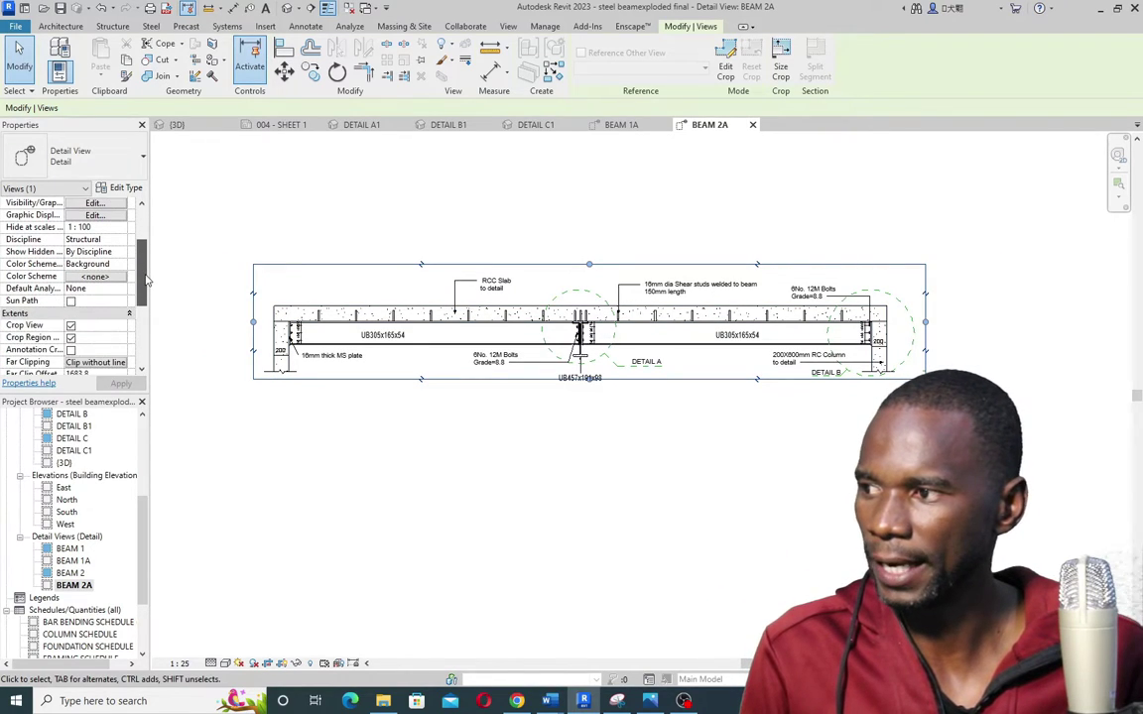
click(70, 337)
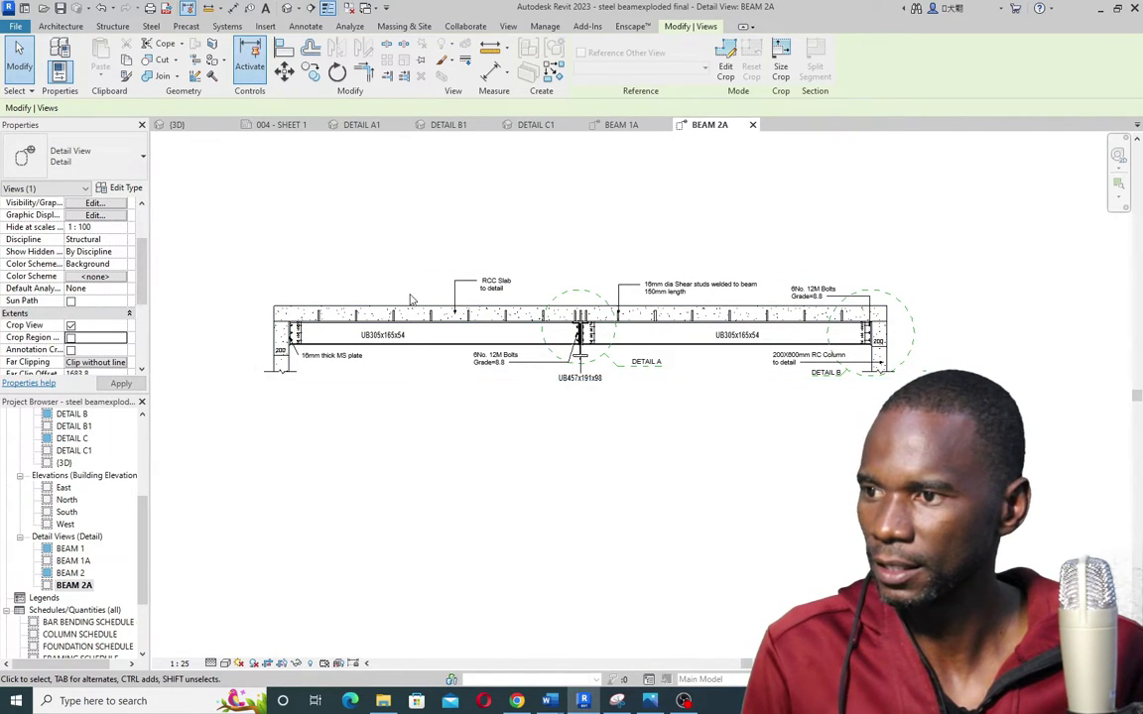
Check the cleaned-up BEAM 2A detail view and compare it with BEAM 1A
scroll(476, 335, up, 2)
scroll(456, 308, down, 1)
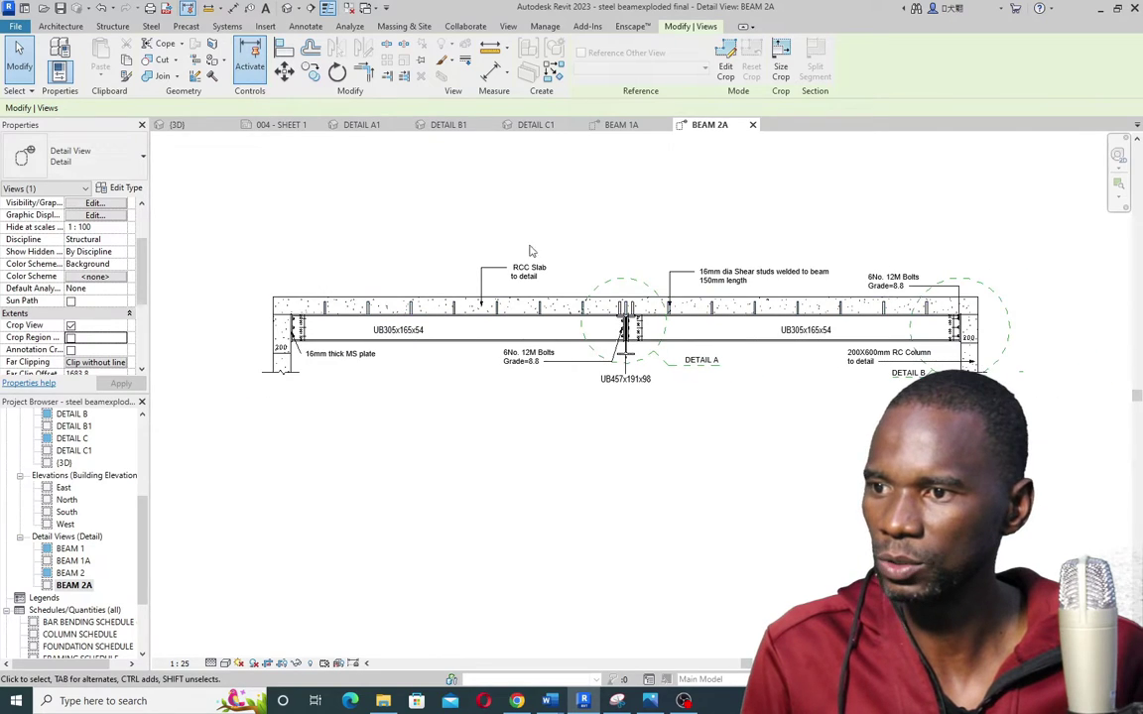
scroll(694, 319, down, 1)
scroll(694, 320, up, 2)
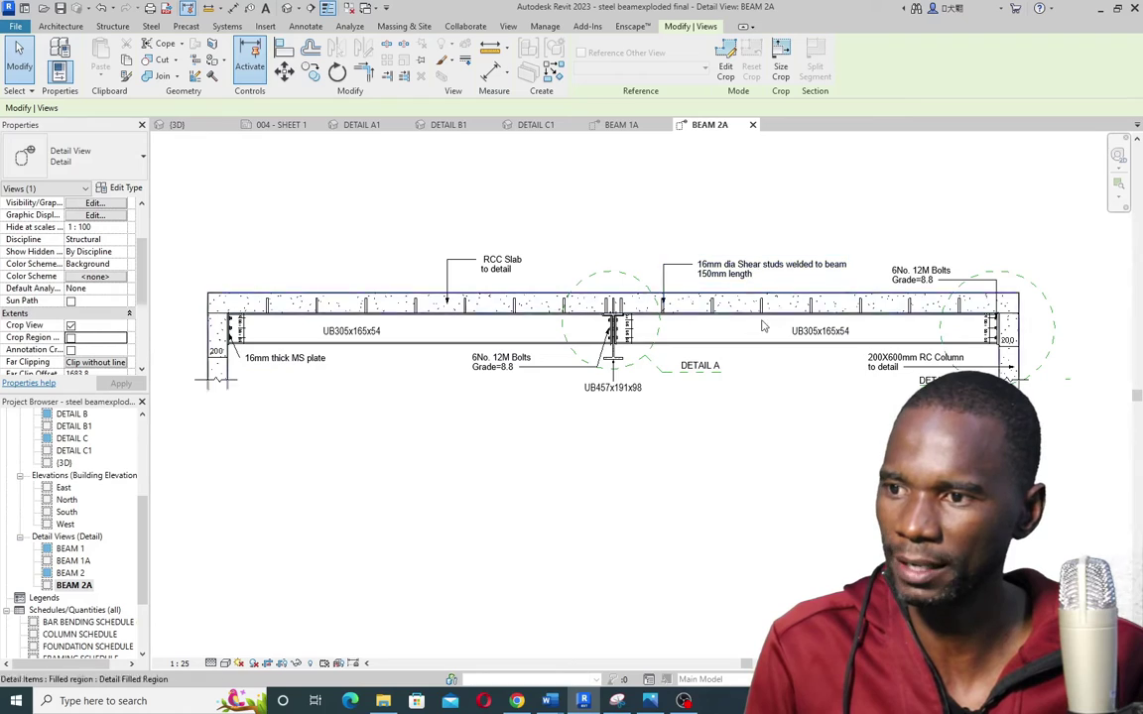
scroll(565, 309, up, 2)
scroll(563, 310, down, 2)
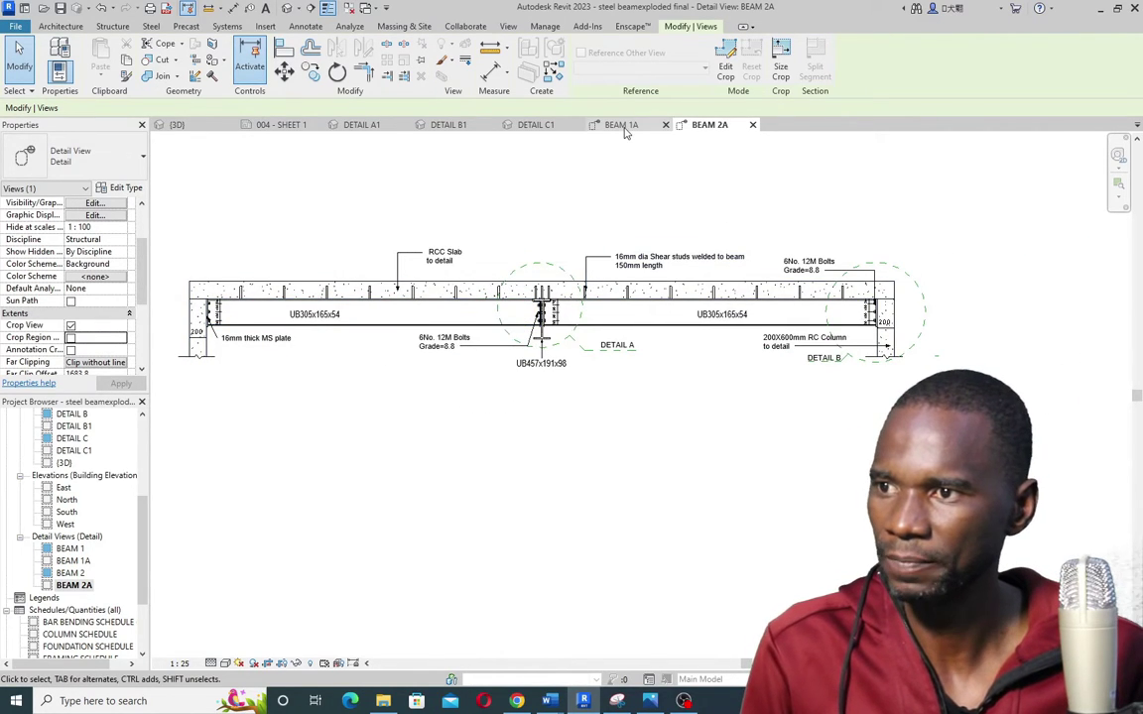
click(621, 126)
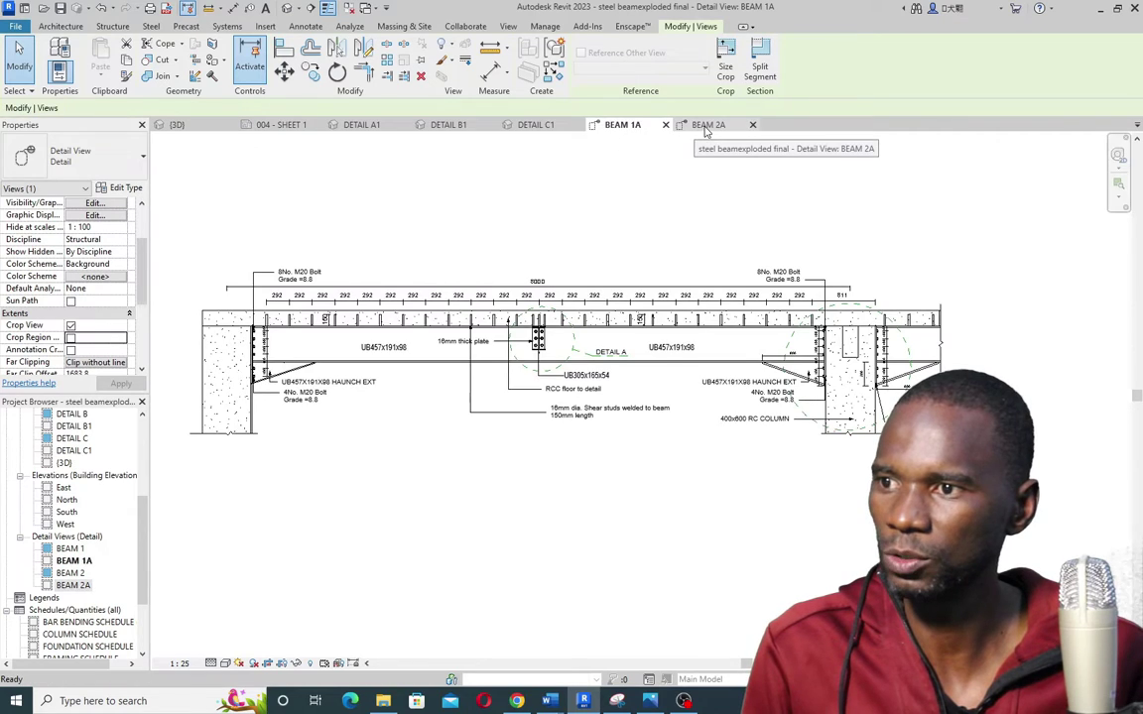
click(707, 126)
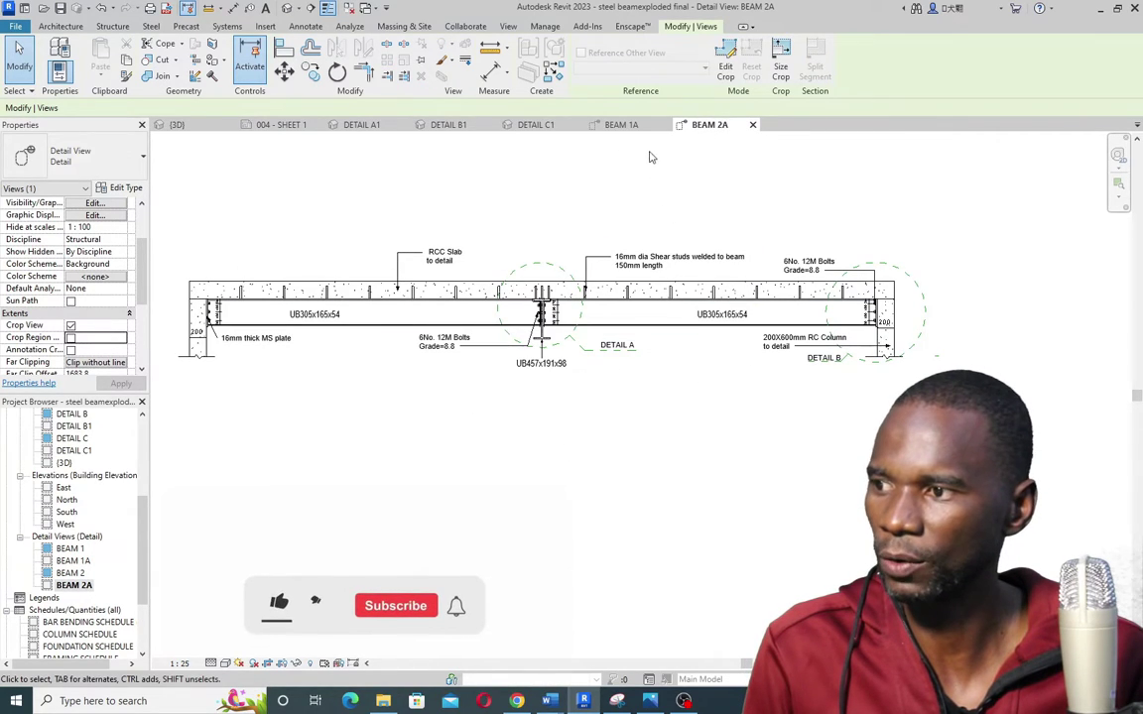
click(622, 126)
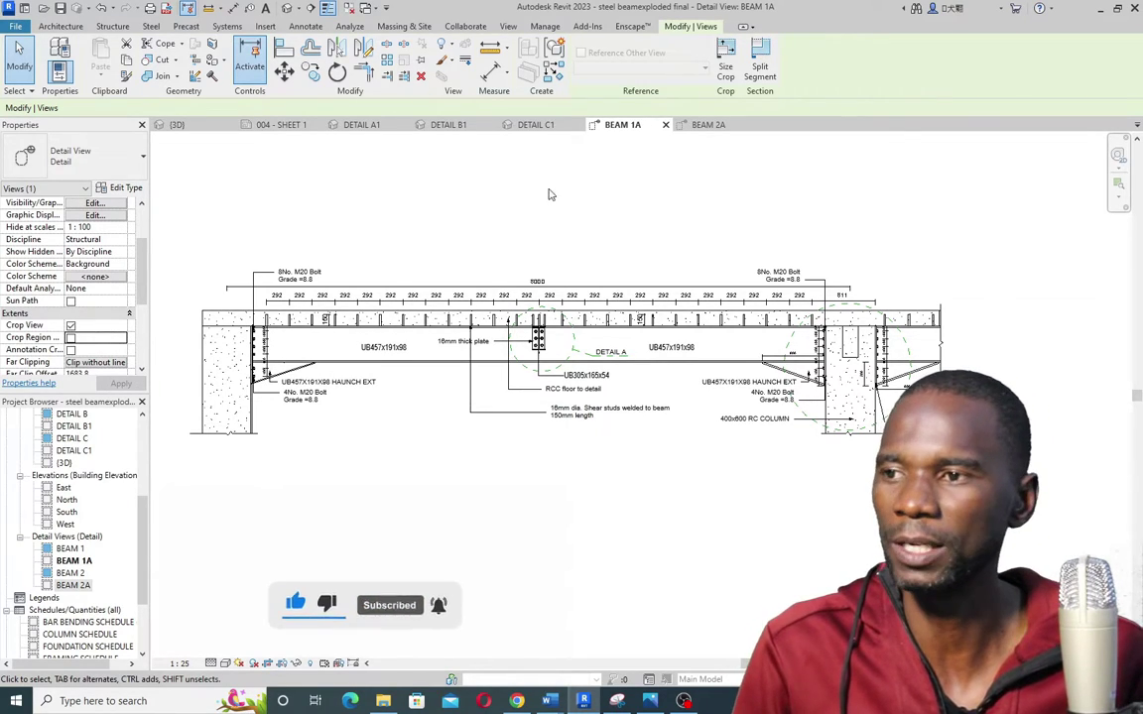
Open the DETAIL B1 3D view and examine its section box and the view's extents settings
click(448, 125)
scroll(405, 372, up, 2)
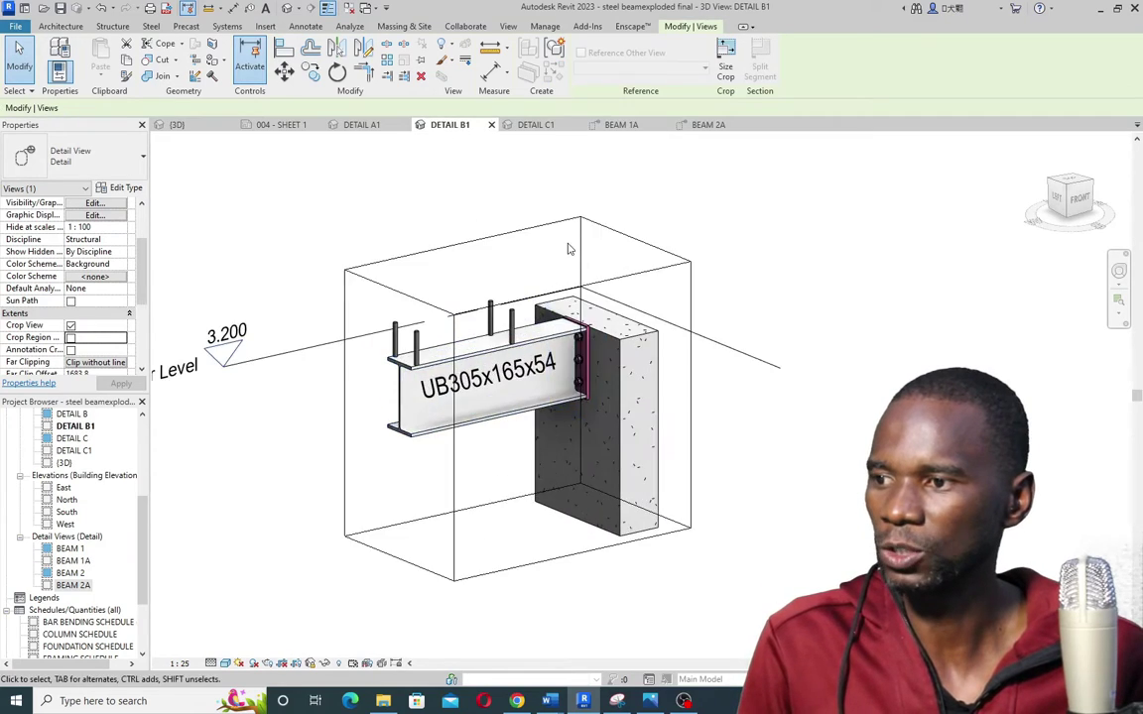
scroll(476, 318, down, 3)
click(536, 244)
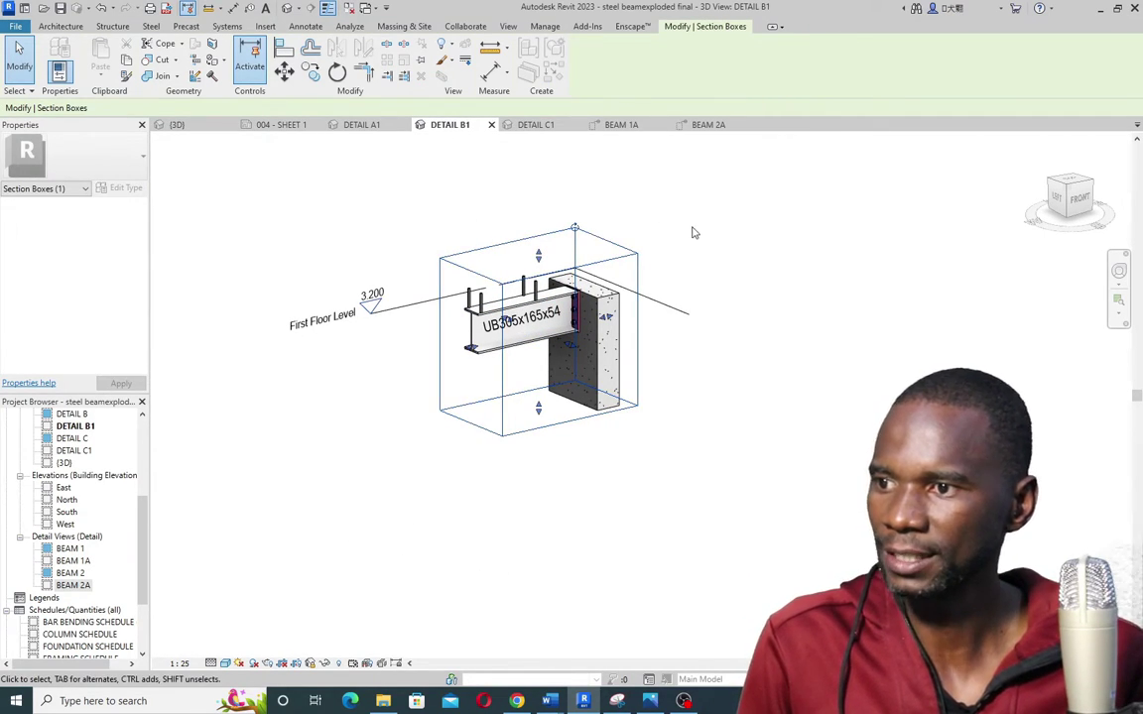
click(432, 208)
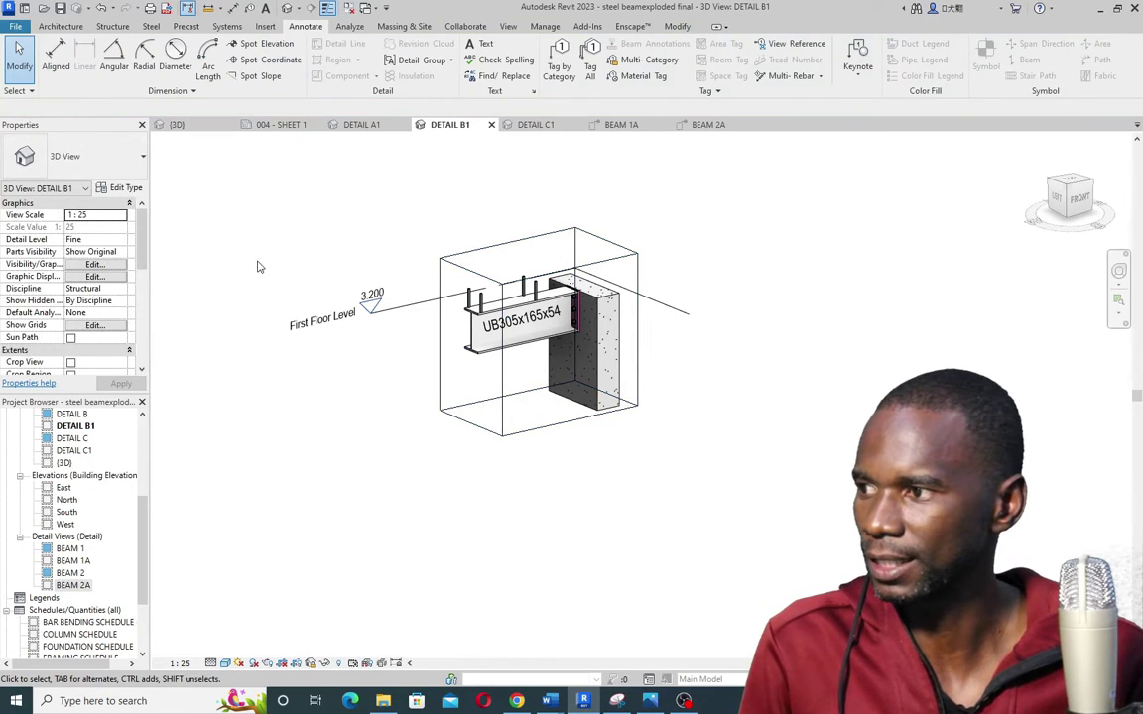
drag(142, 247, 144, 290)
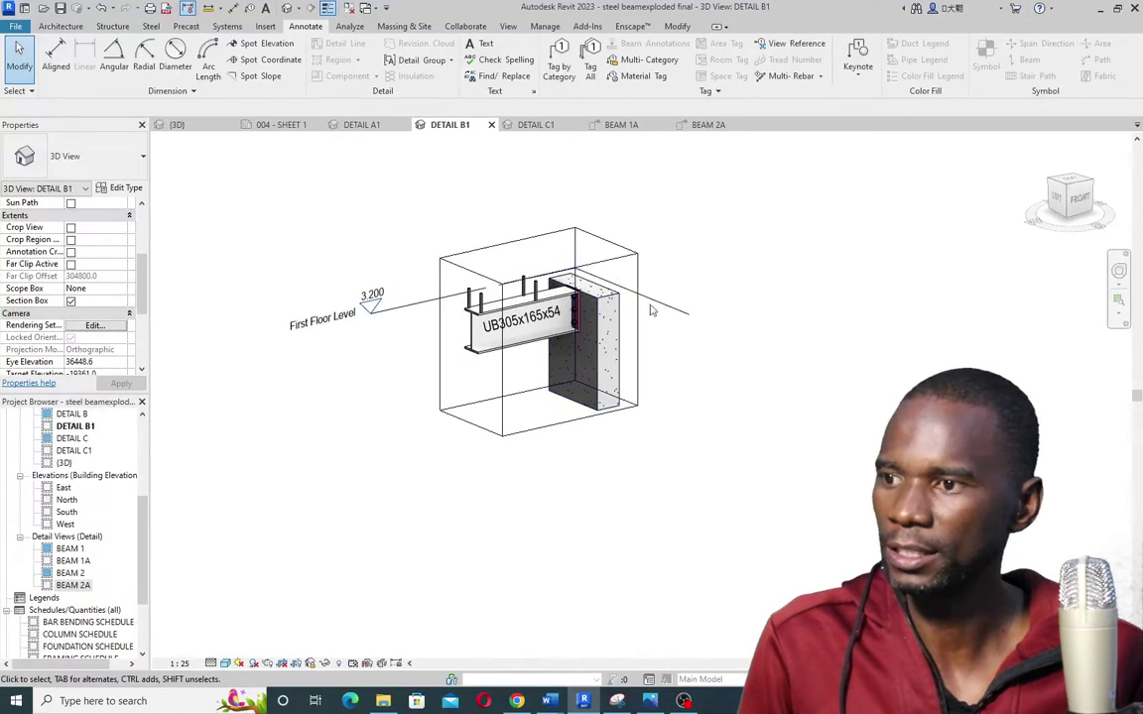
In the {3D} view, apply a selection box around the end plate joining the UB305x165x54 beam to the rear concrete column
click(176, 125)
scroll(506, 238, down, 2)
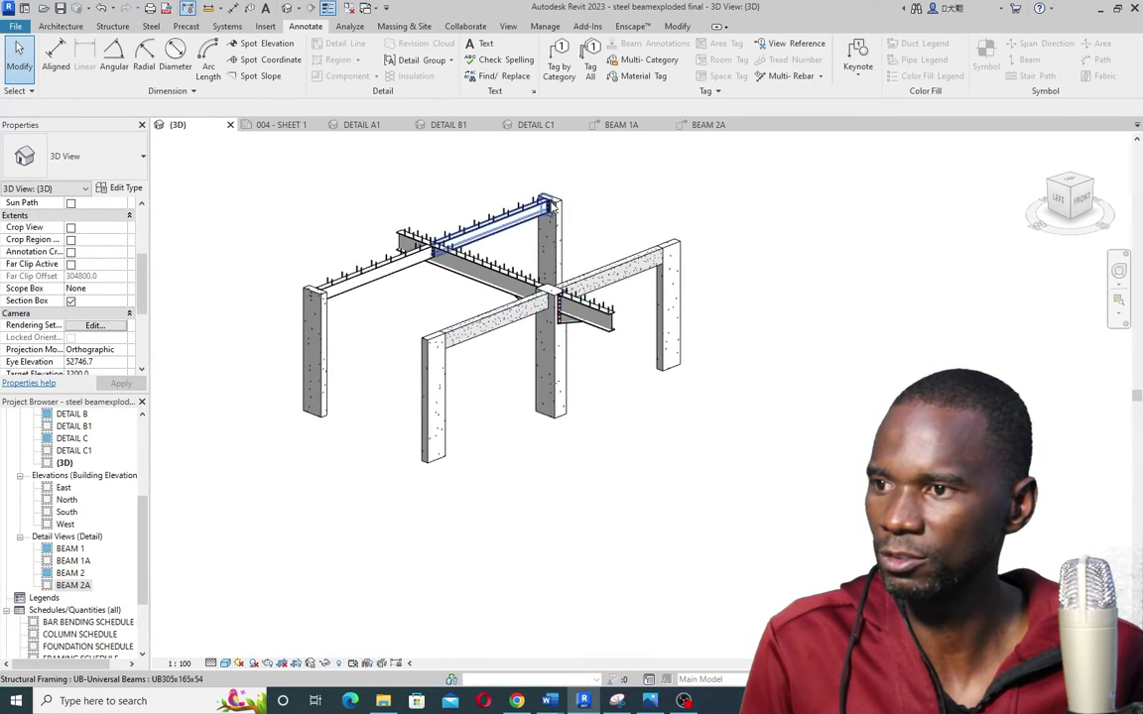
scroll(550, 210, up, 3)
scroll(535, 266, up, 2)
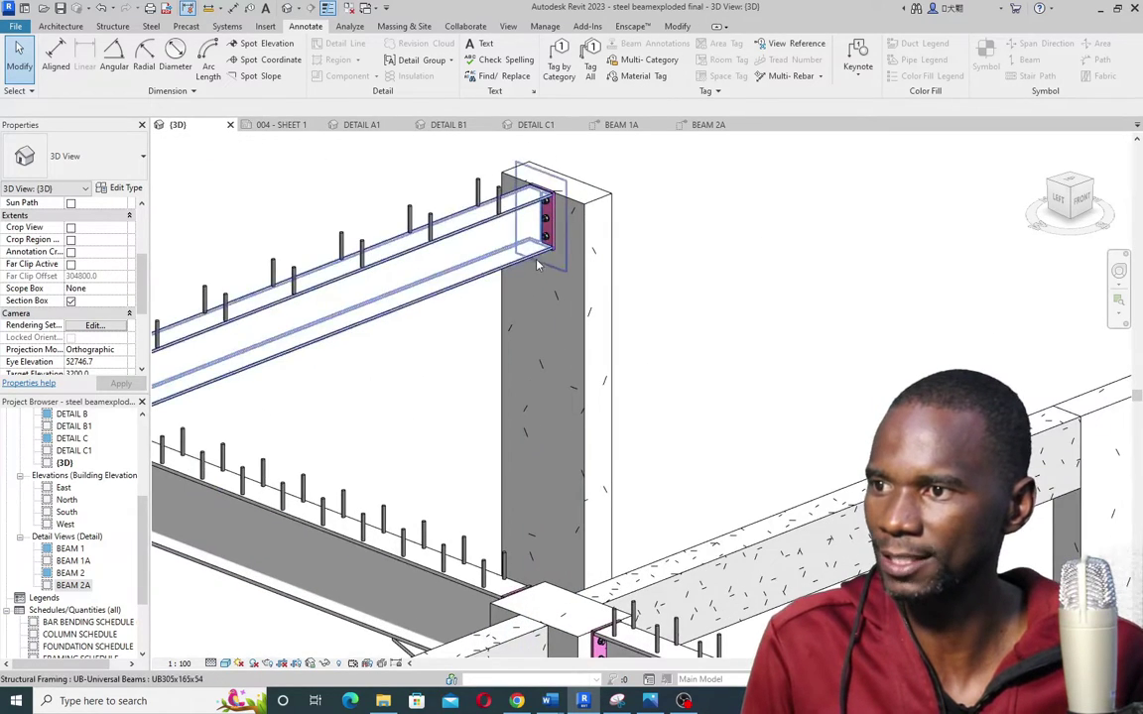
scroll(552, 248, up, 2)
click(561, 230)
scroll(555, 238, down, 4)
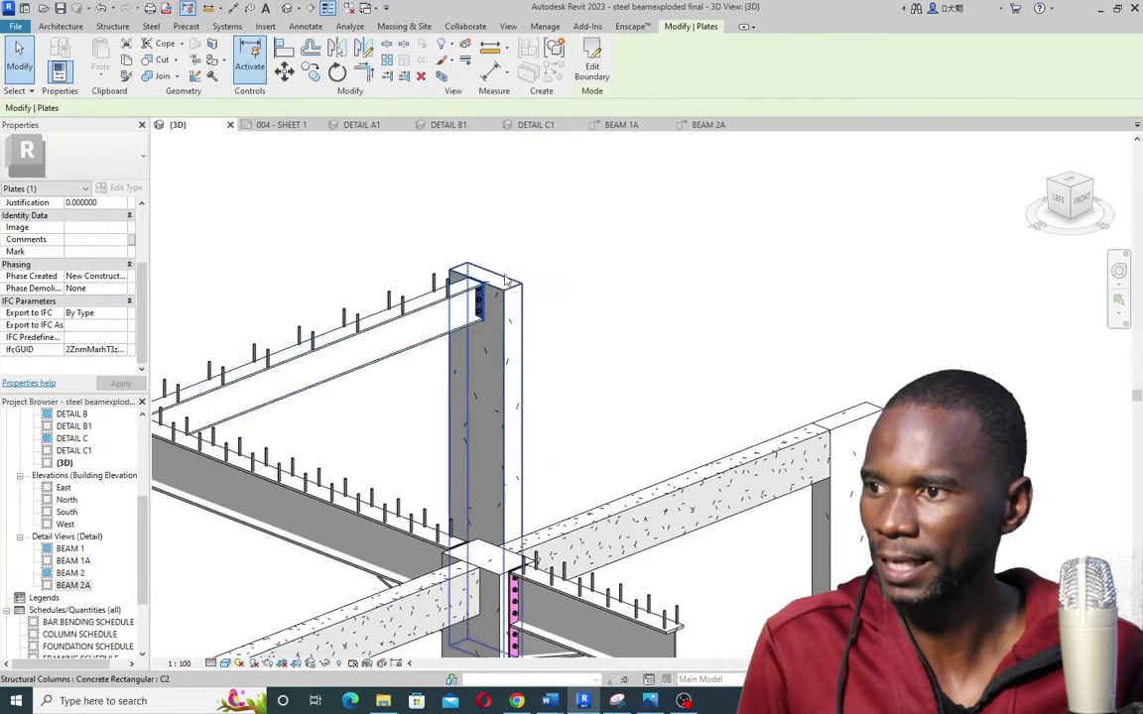
click(442, 77)
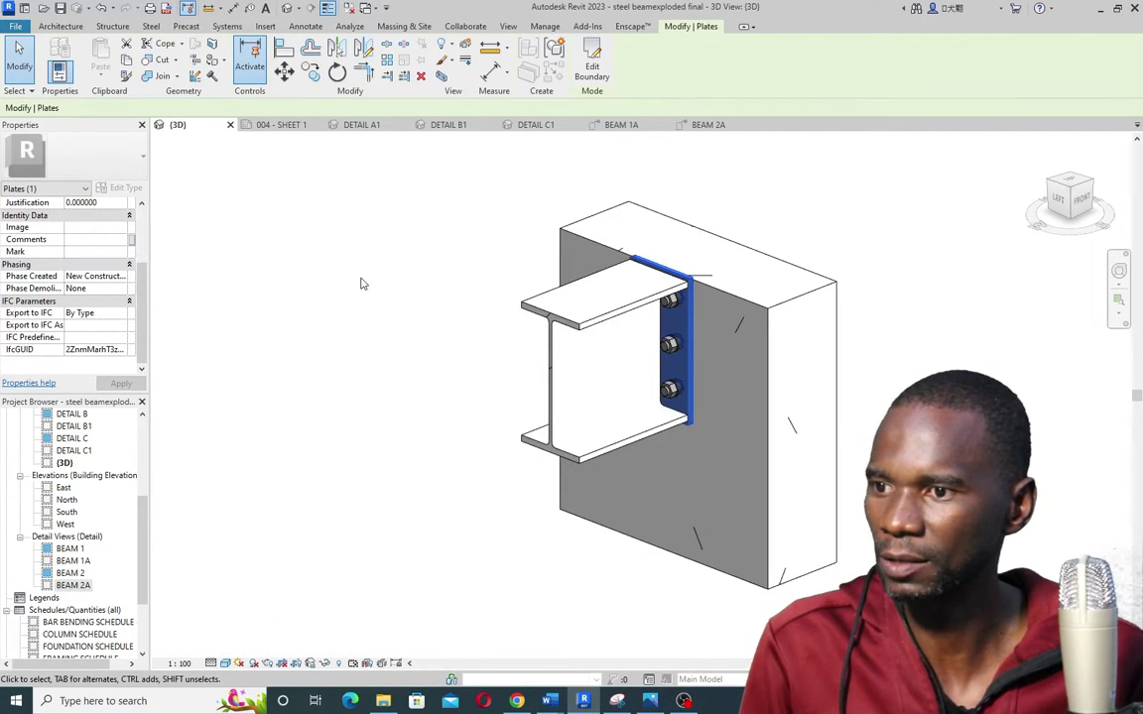
scroll(615, 347, up, 3)
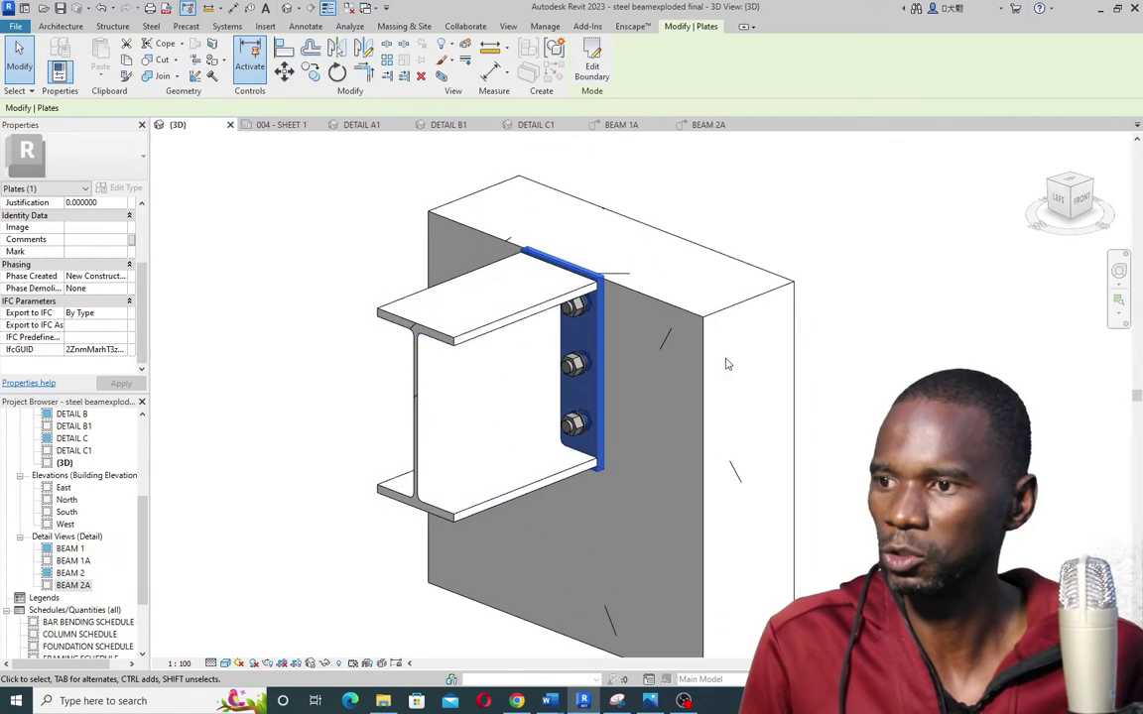
click(285, 351)
scroll(284, 350, down, 2)
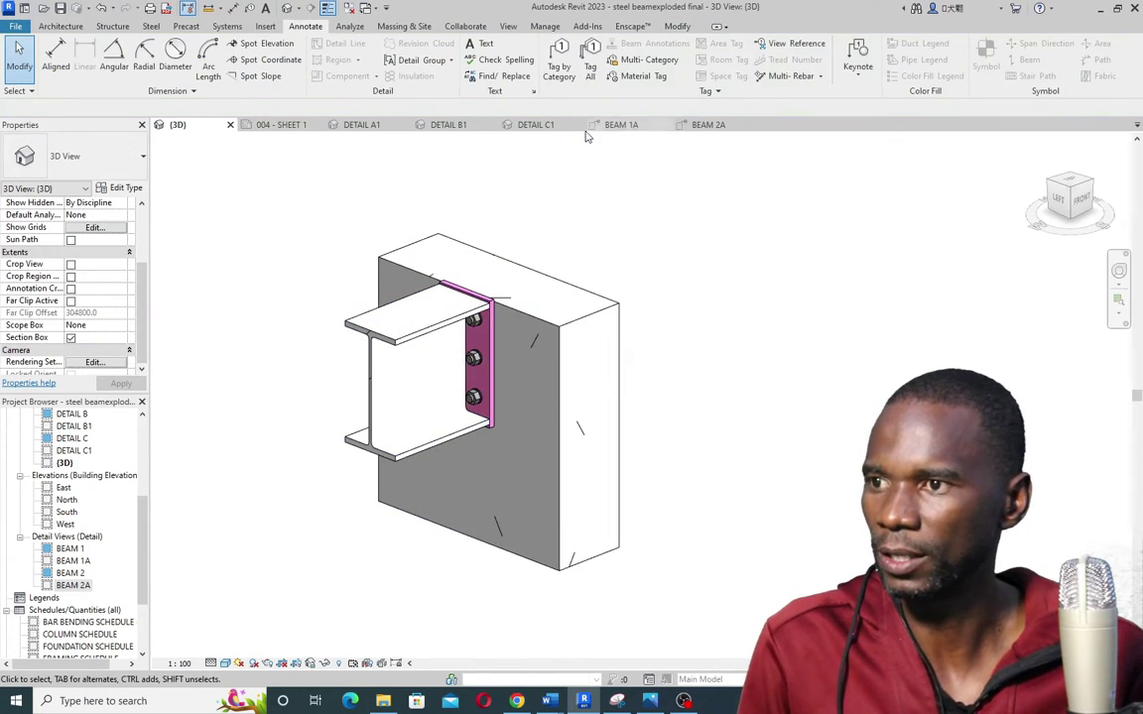
Open the DETAIL A1 3D view and hide its section box in the view
click(363, 125)
scroll(434, 367, up, 2)
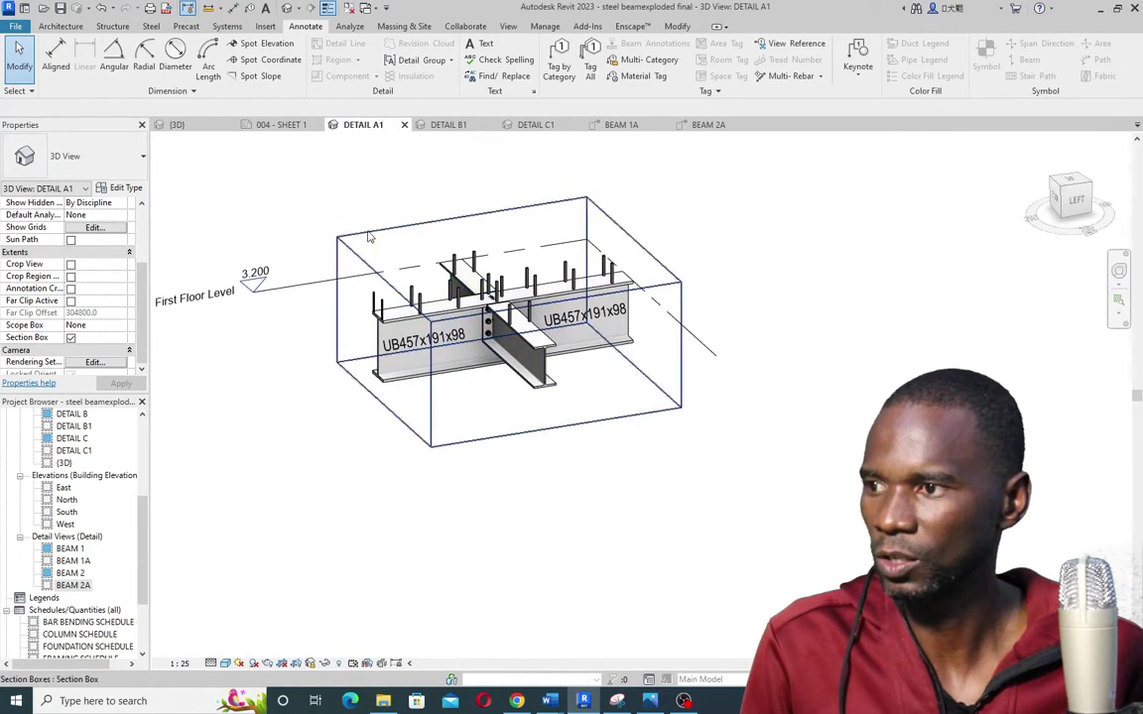
scroll(484, 330, down, 2)
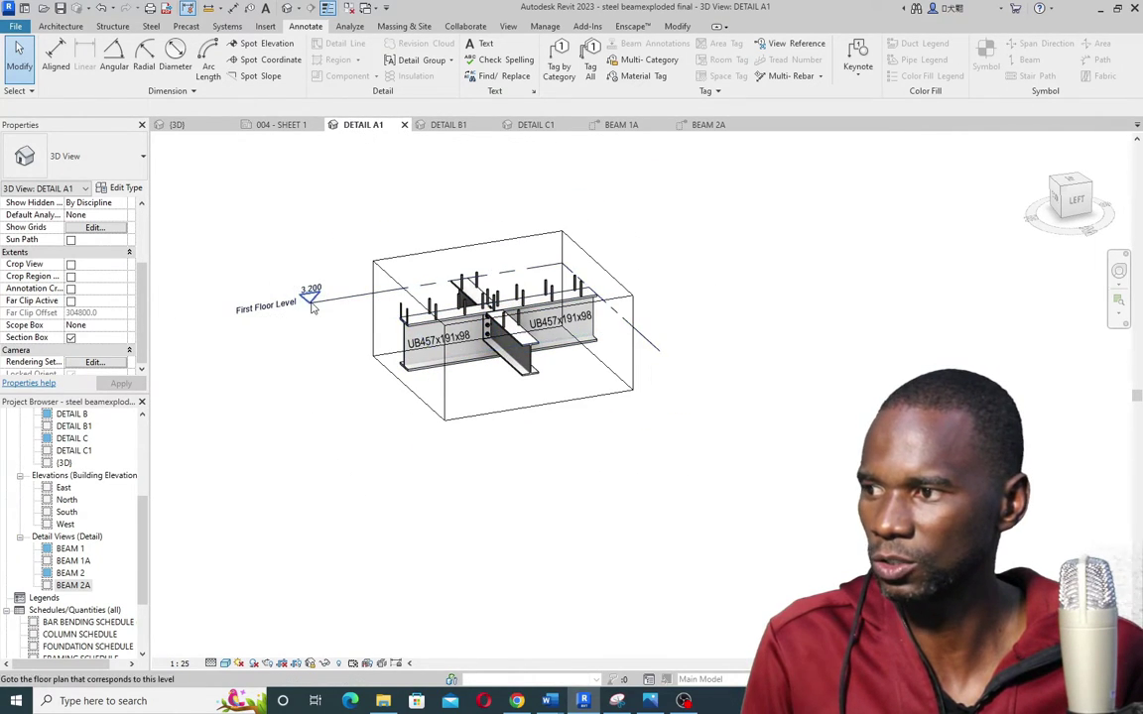
scroll(513, 283, up, 2)
click(647, 257)
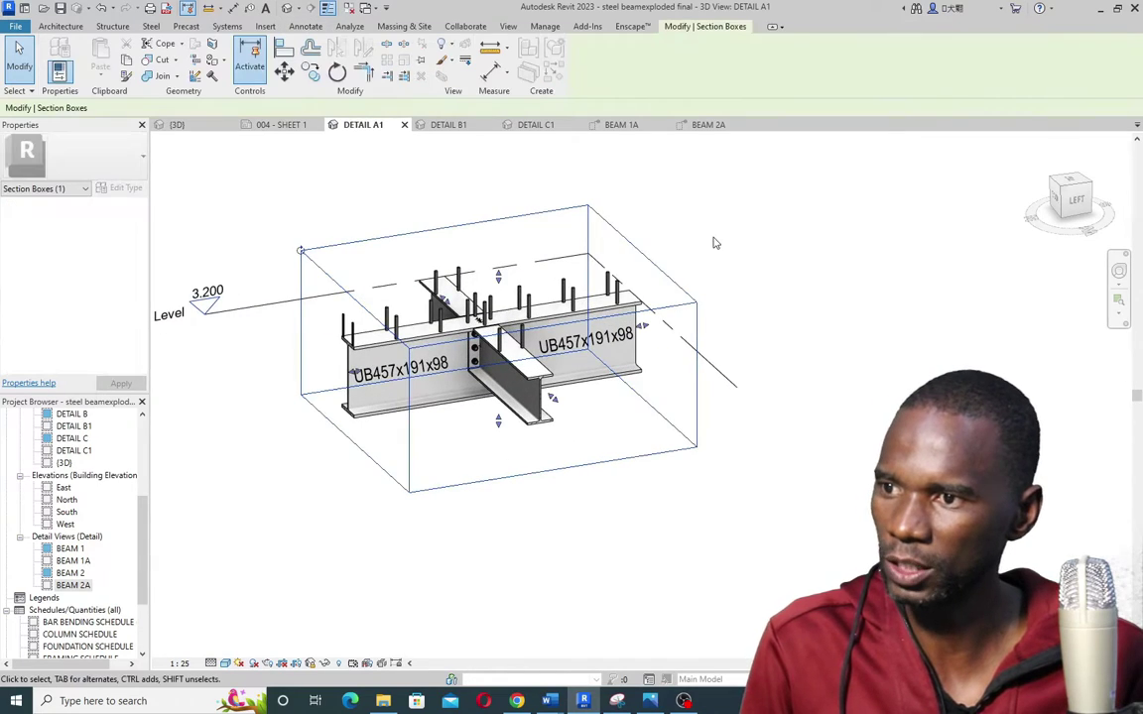
right_click(705, 222)
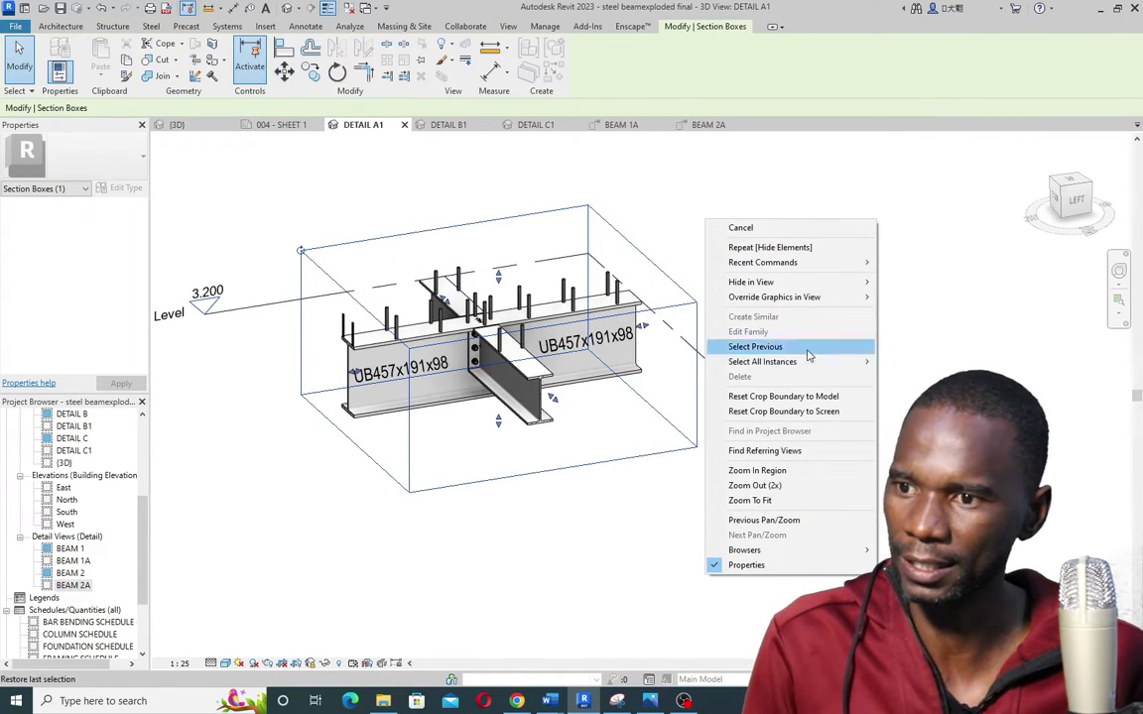
mouse_move(819, 287)
click(908, 282)
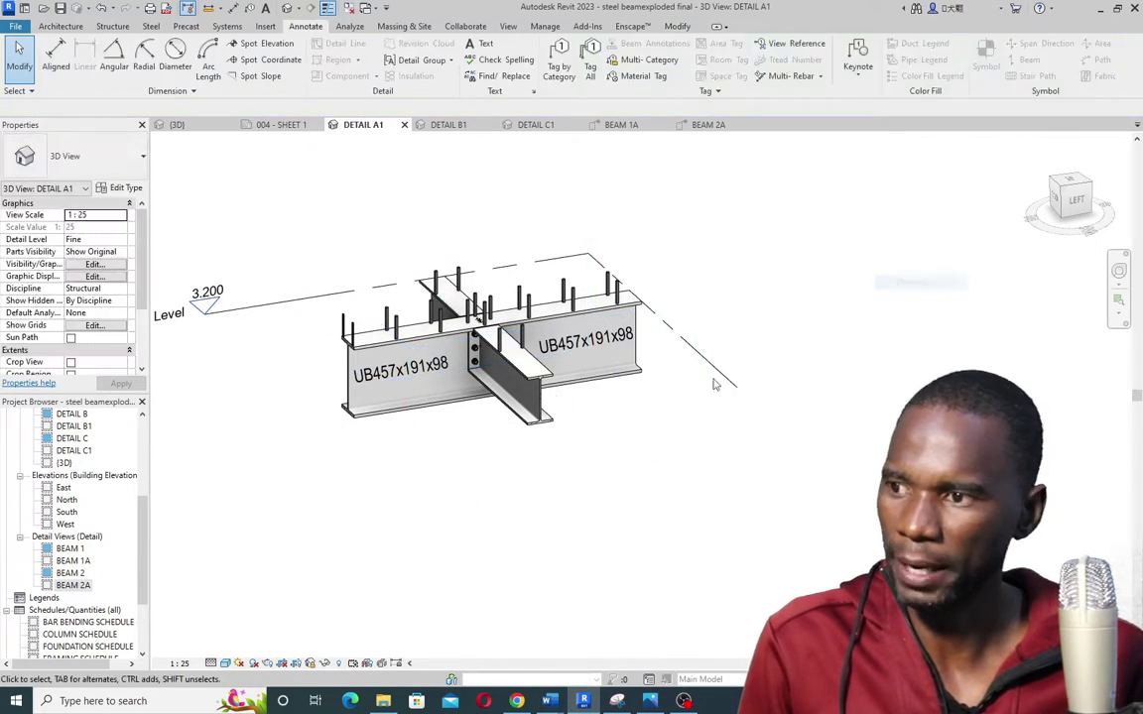
Hide the First Floor Level in the DETAIL A1 view as an individual element
click(268, 304)
scroll(598, 247, down, 2)
right_click(600, 212)
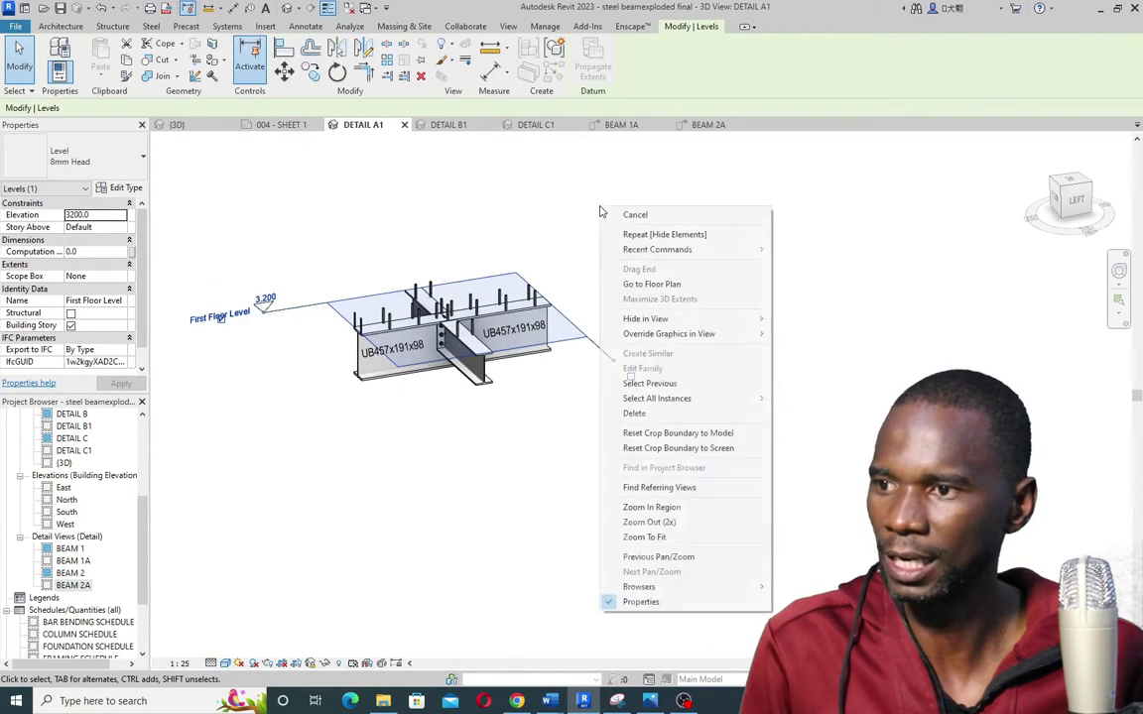
mouse_move(767, 321)
click(808, 319)
Open the DETAIL B1 3D view and hide its section box in the view
click(449, 125)
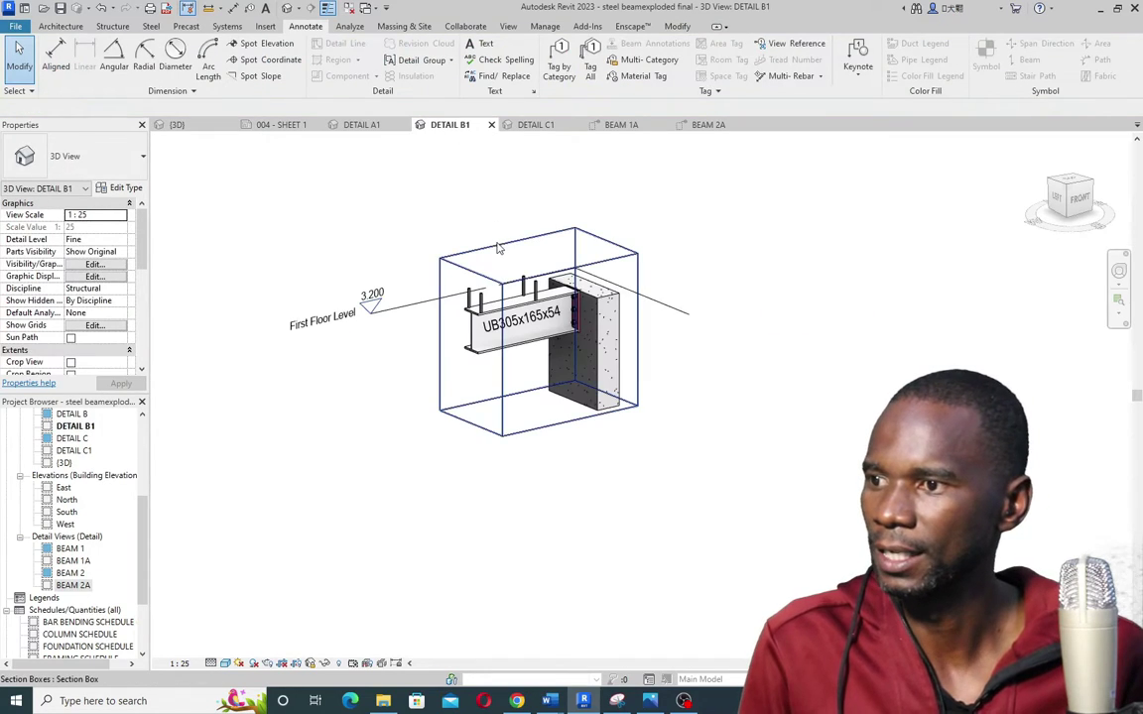
click(524, 260)
right_click(674, 206)
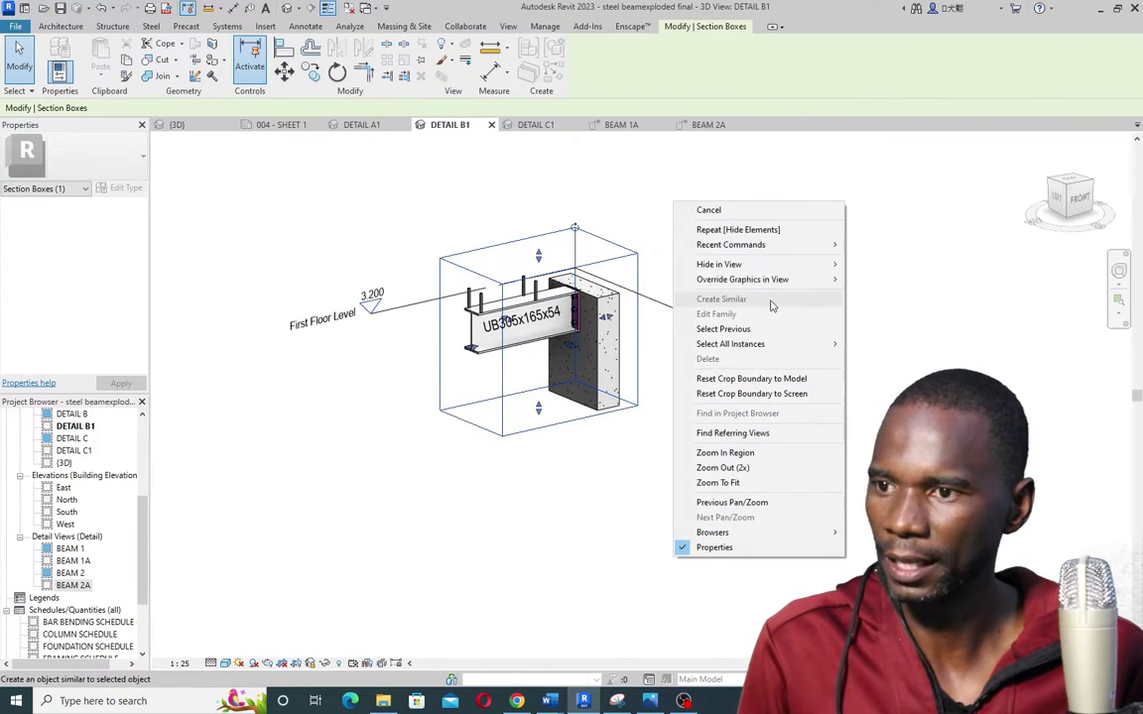
mouse_move(784, 261)
click(873, 261)
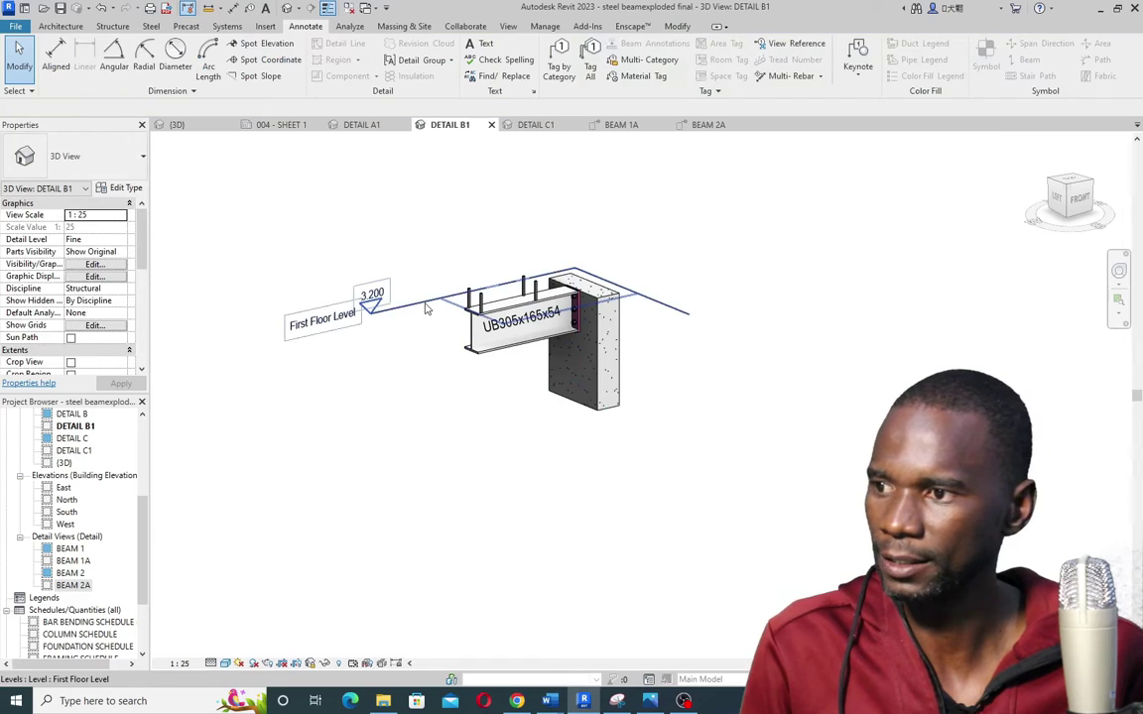
Hide the First Floor Level in the DETAIL B1 view as an individual element
click(592, 250)
right_click(607, 212)
mouse_move(754, 327)
click(819, 327)
Open the DETAIL C1 3D view and hide its section box in the view
click(534, 126)
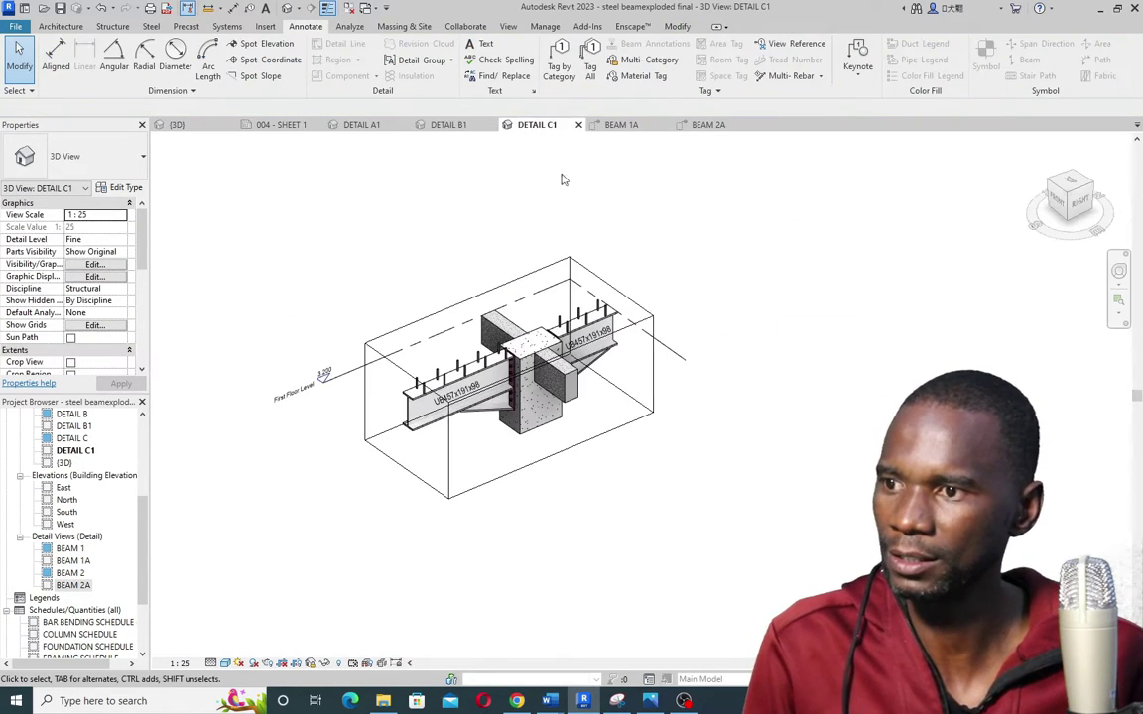
click(633, 235)
right_click(634, 227)
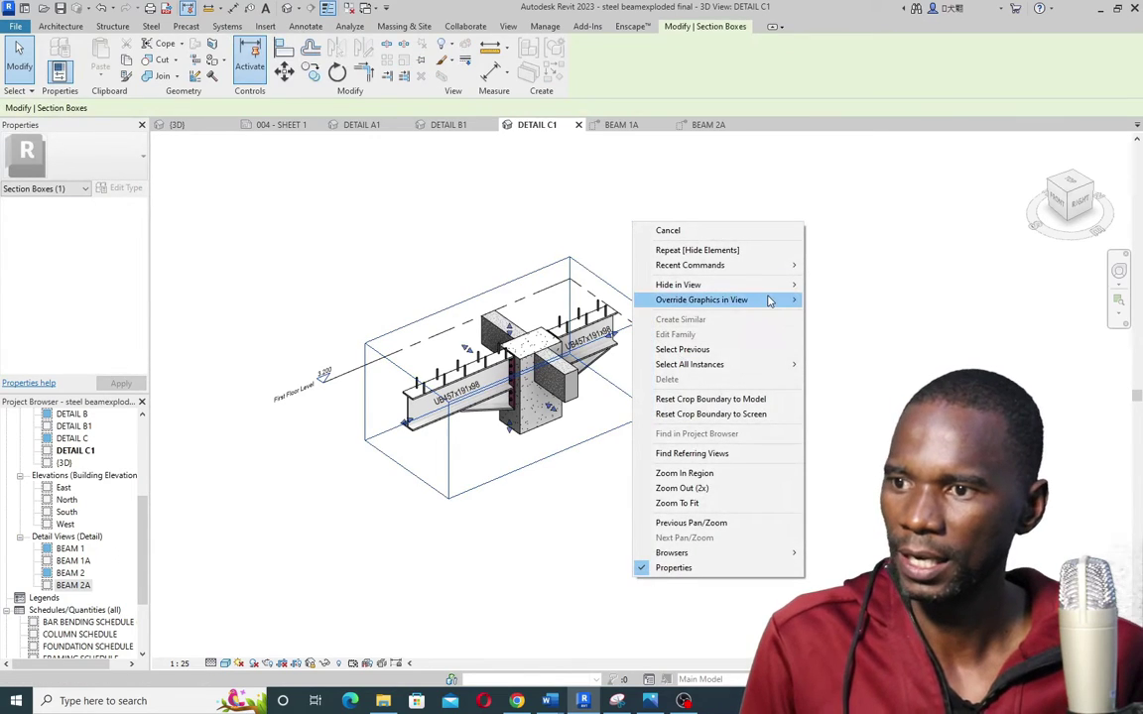
mouse_move(773, 286)
click(828, 286)
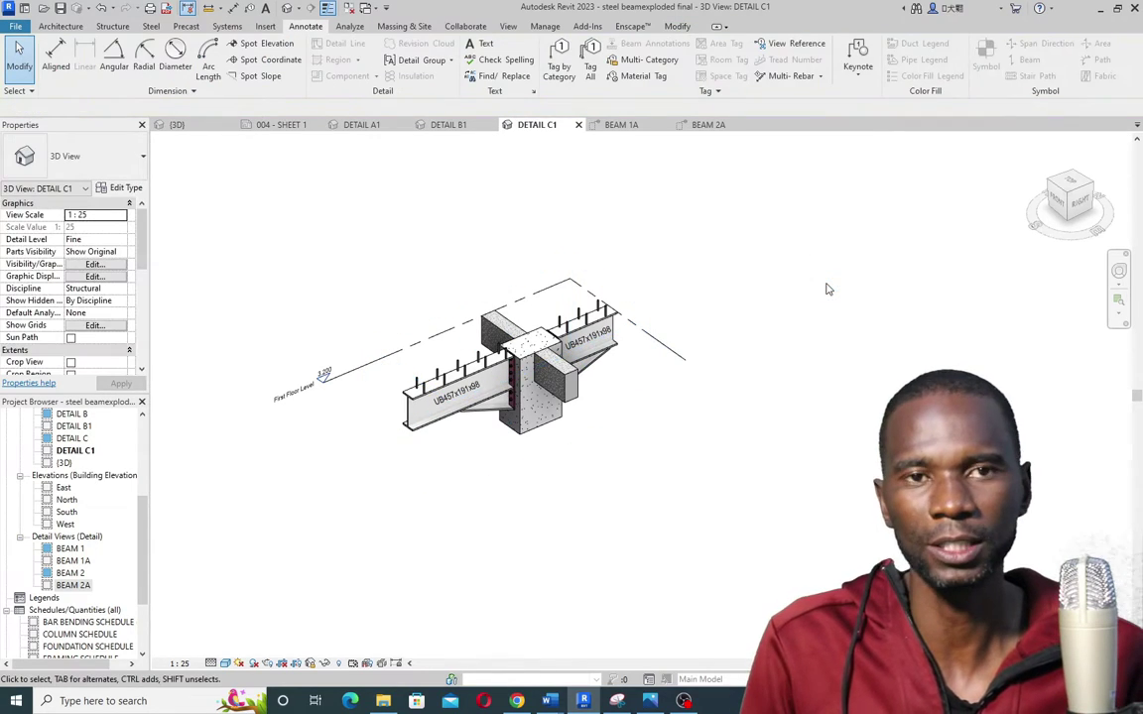
Hide the First Floor Level in the DETAIL C1 view as an individual element
click(558, 291)
right_click(663, 231)
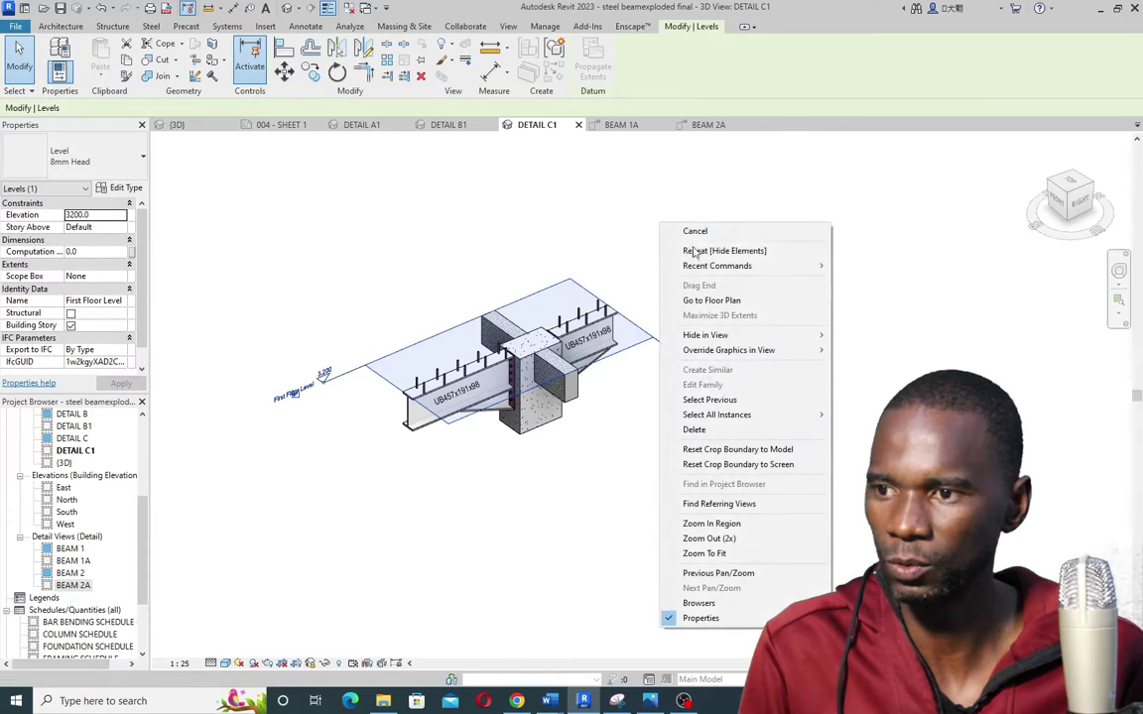
mouse_move(759, 335)
click(865, 334)
scroll(555, 297, down, 3)
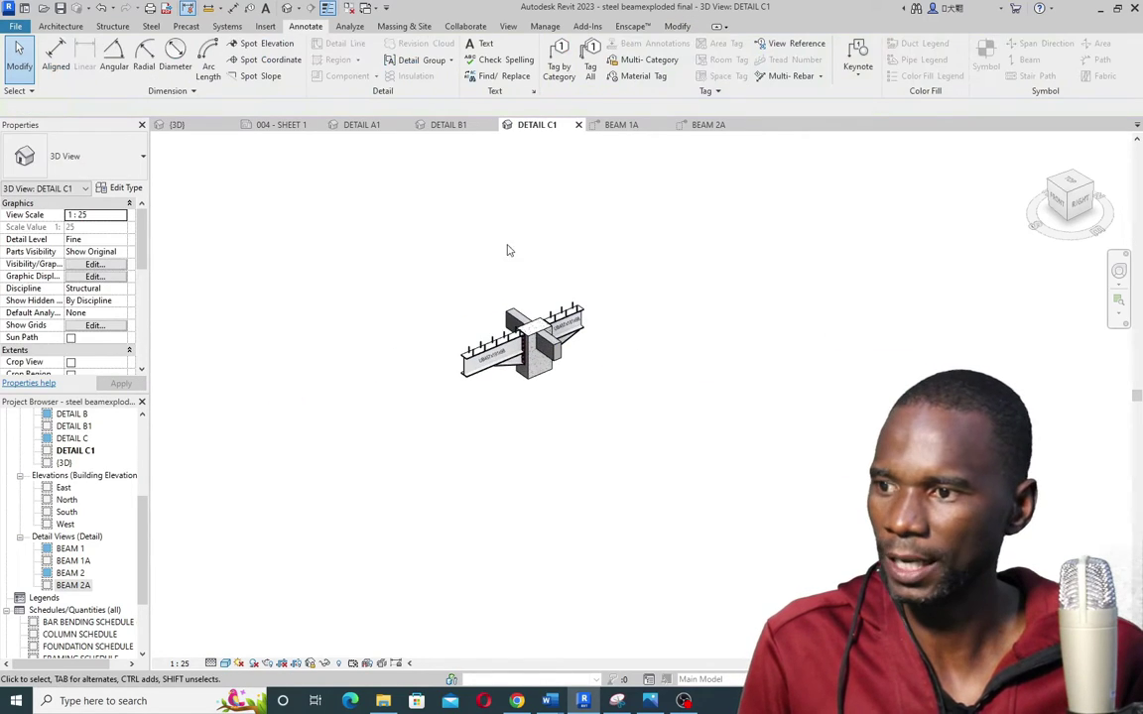
Review the cleaned-up DETAIL A1, B1, C1, BEAM 1A and BEAM 2A views and the existing 004 - SHEET 1 layout
click(449, 125)
click(359, 125)
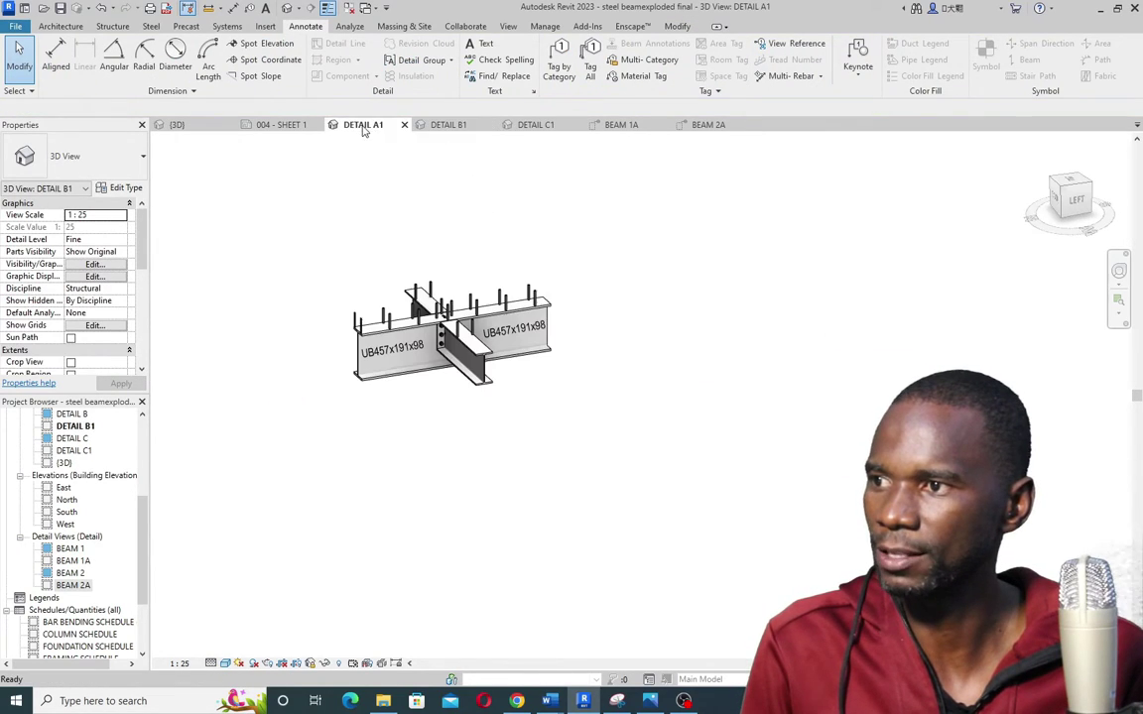
click(448, 125)
click(534, 125)
click(622, 125)
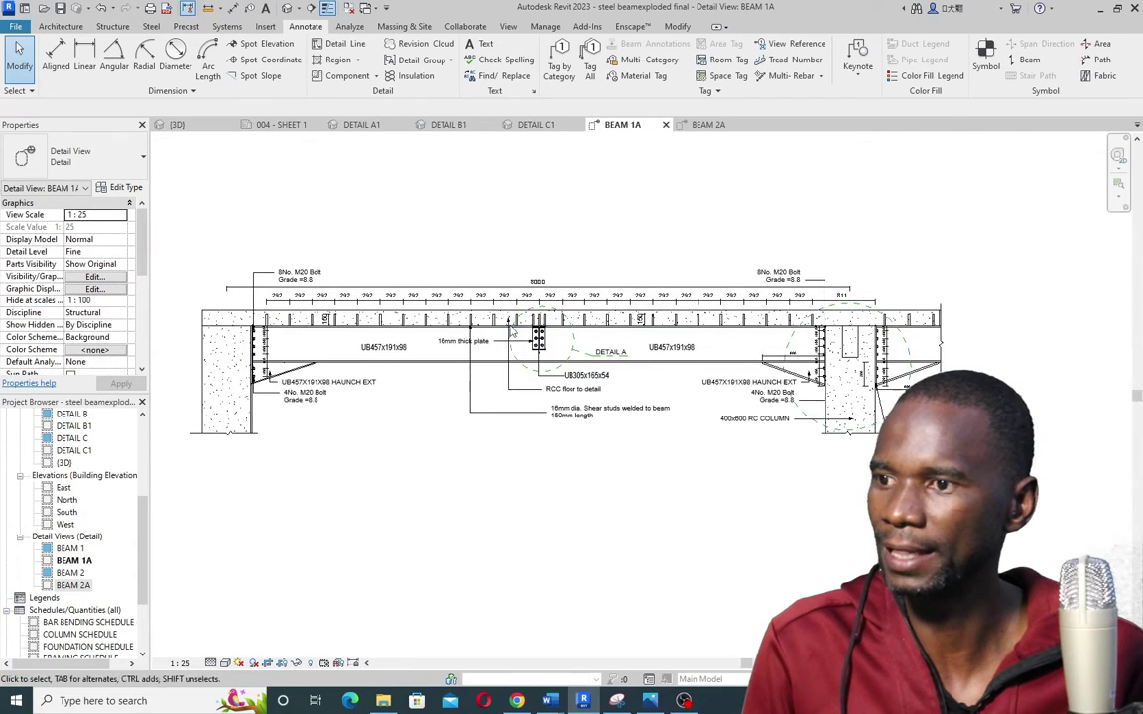
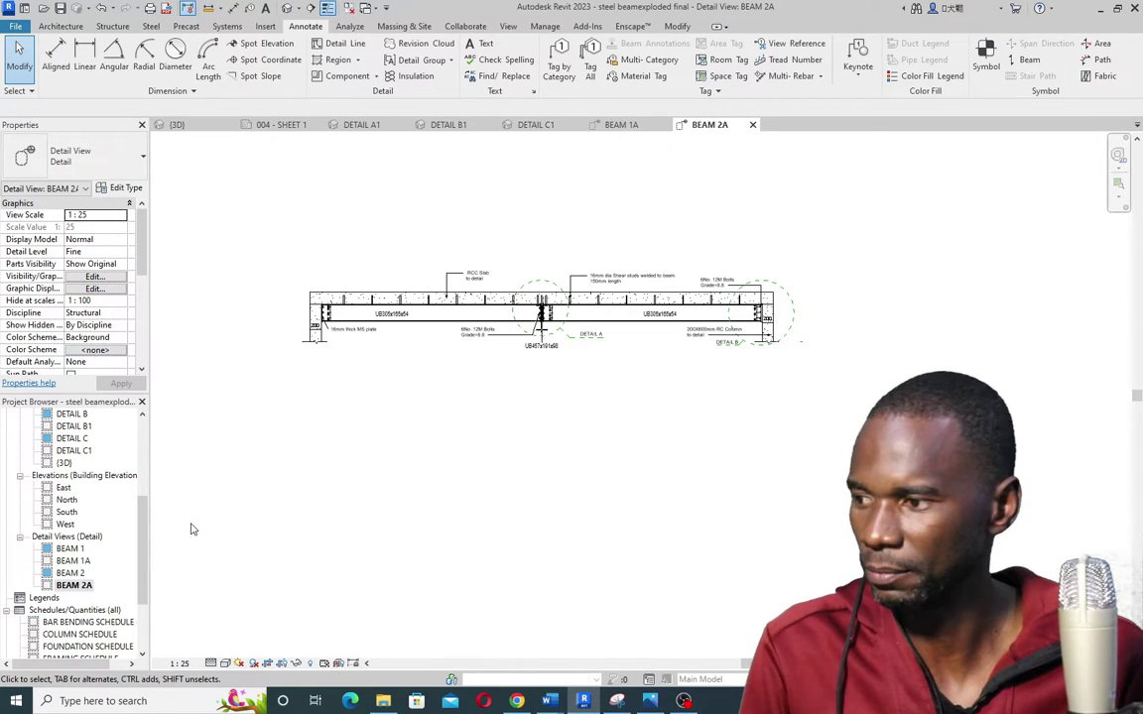
drag(143, 526, 147, 586)
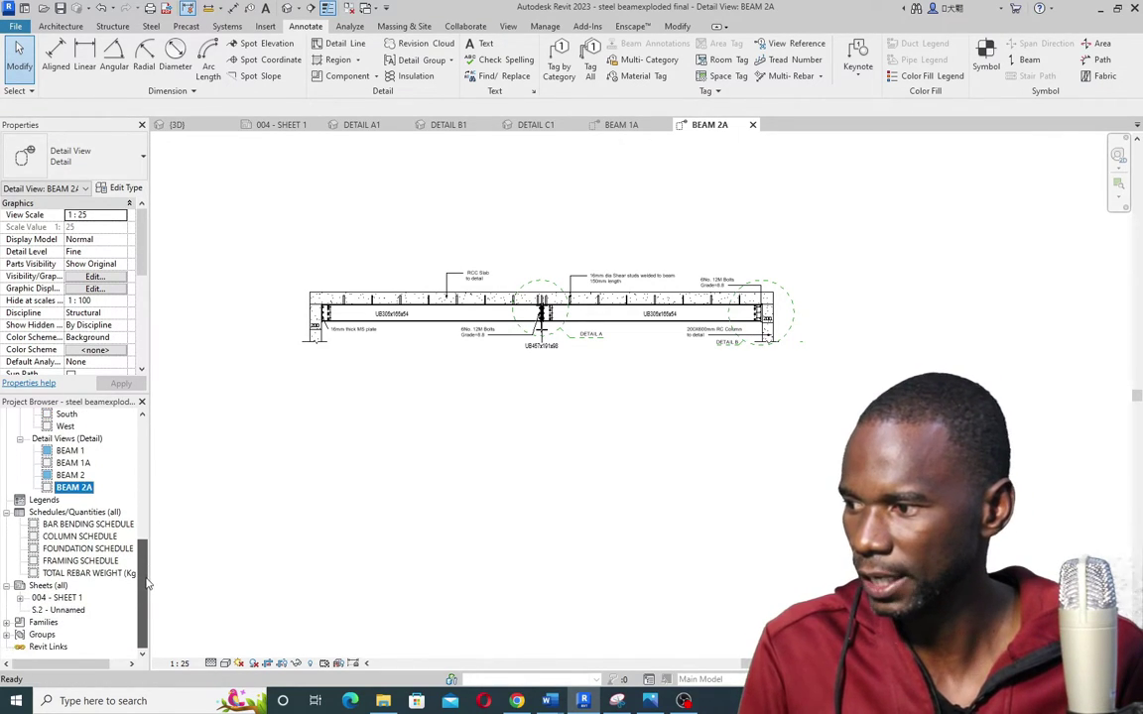
click(59, 598)
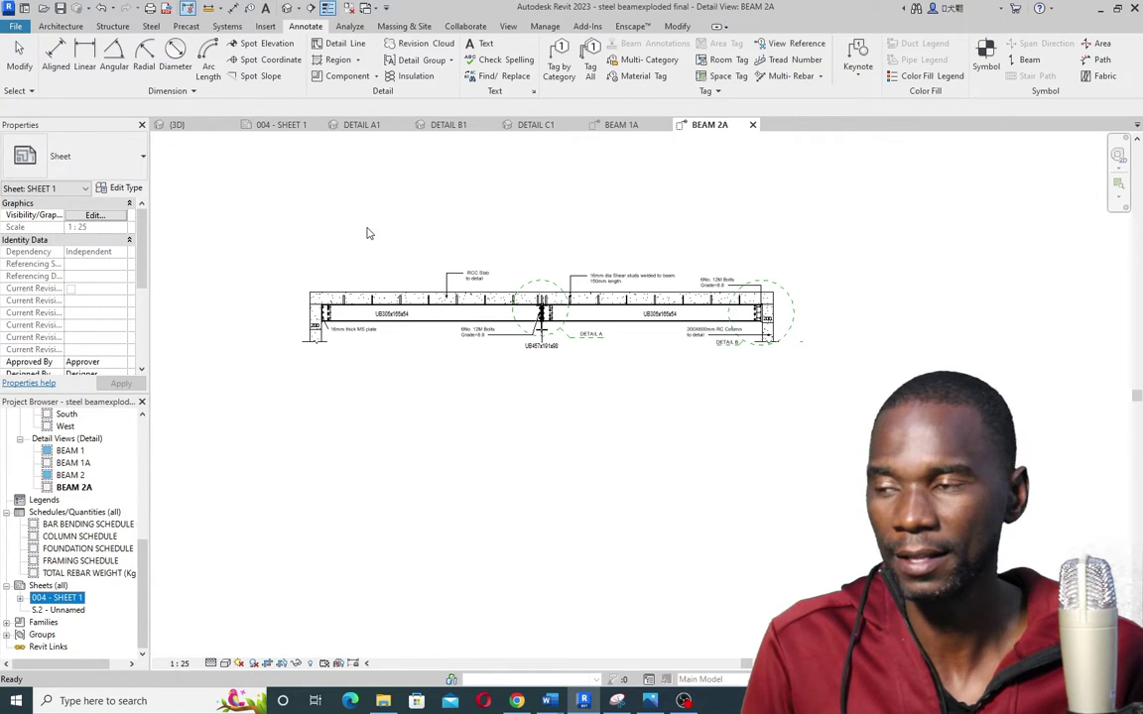
click(281, 125)
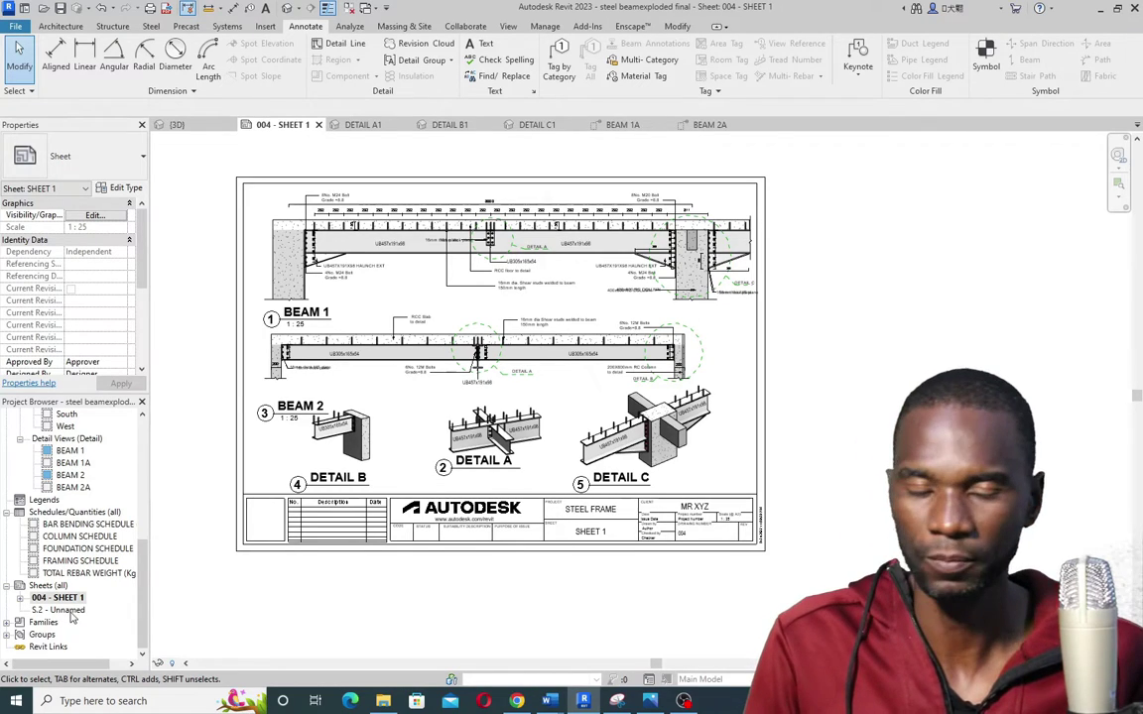
click(49, 586)
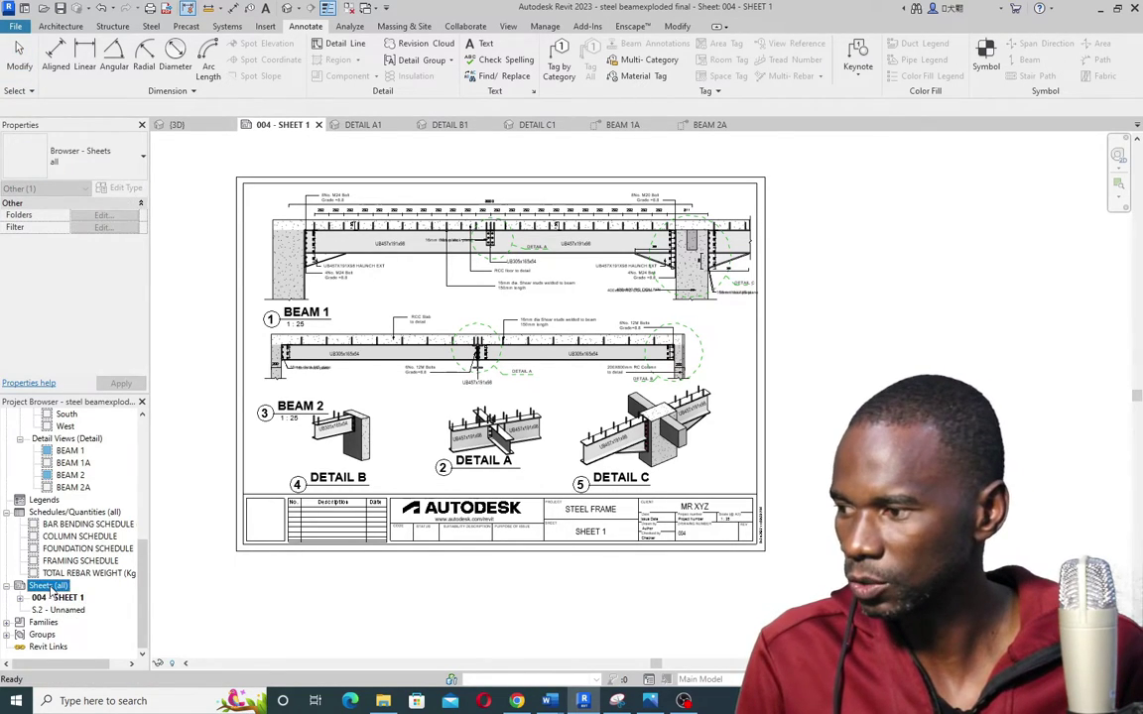
right_click(54, 586)
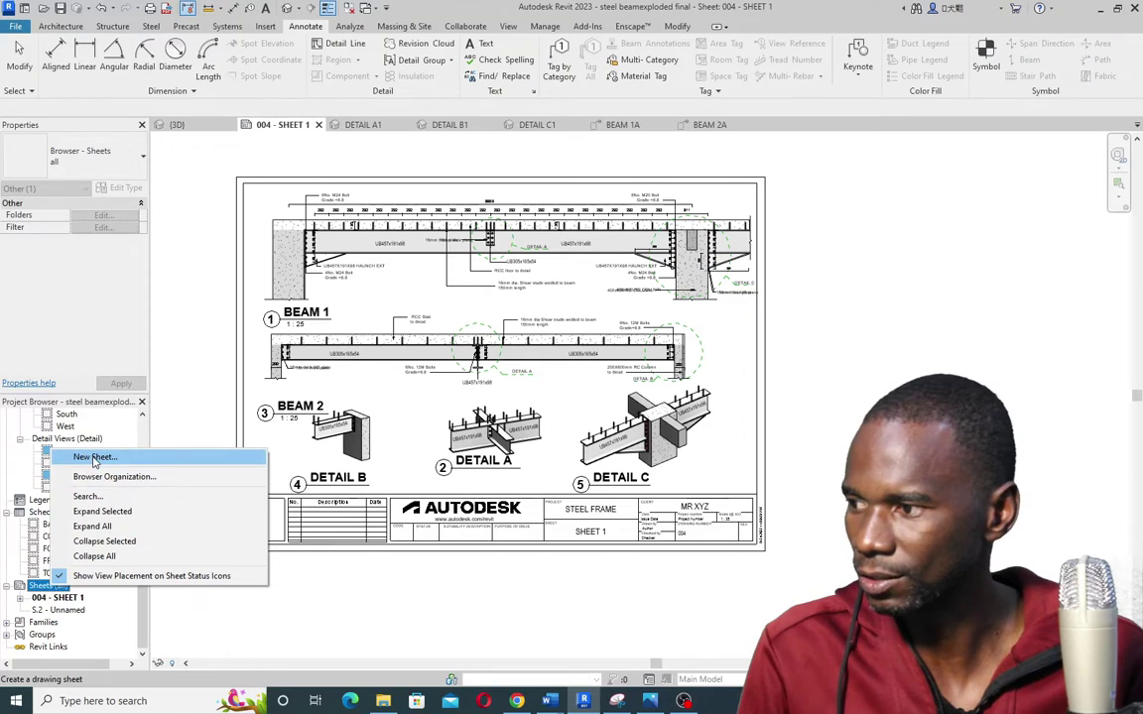
click(826, 396)
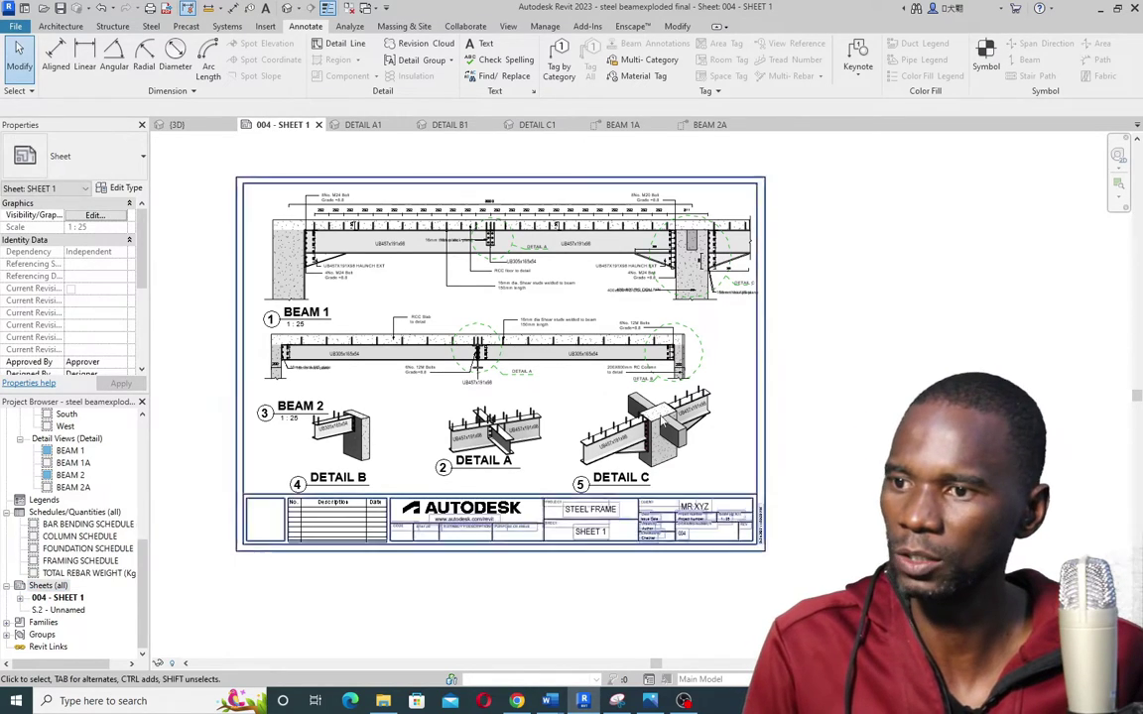
Create a new sheet with the Title_Blocks_A3_Metric title block, loading that family from the UK Titleblocks library folder
click(508, 27)
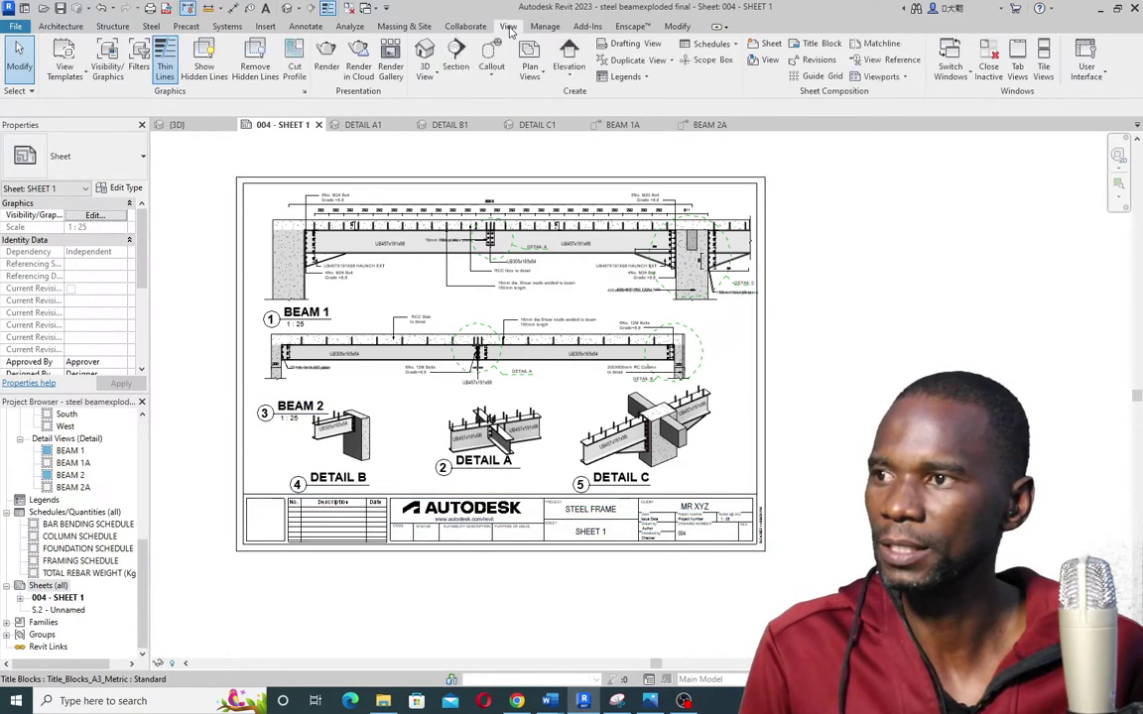
click(769, 46)
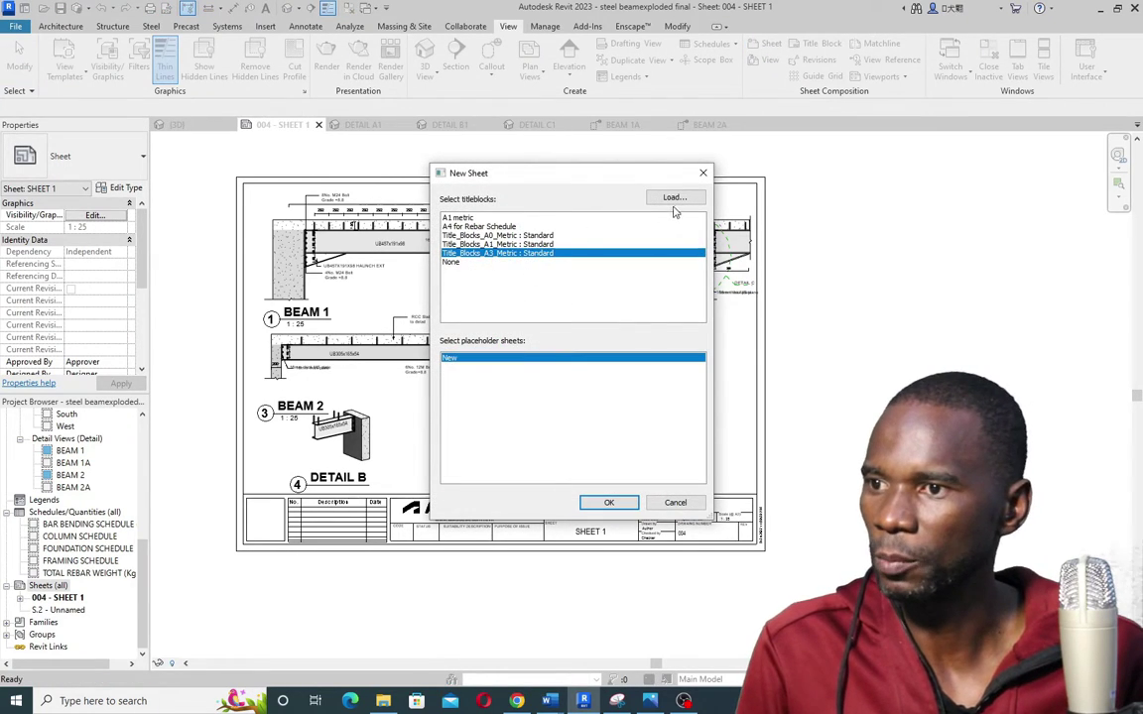
click(672, 198)
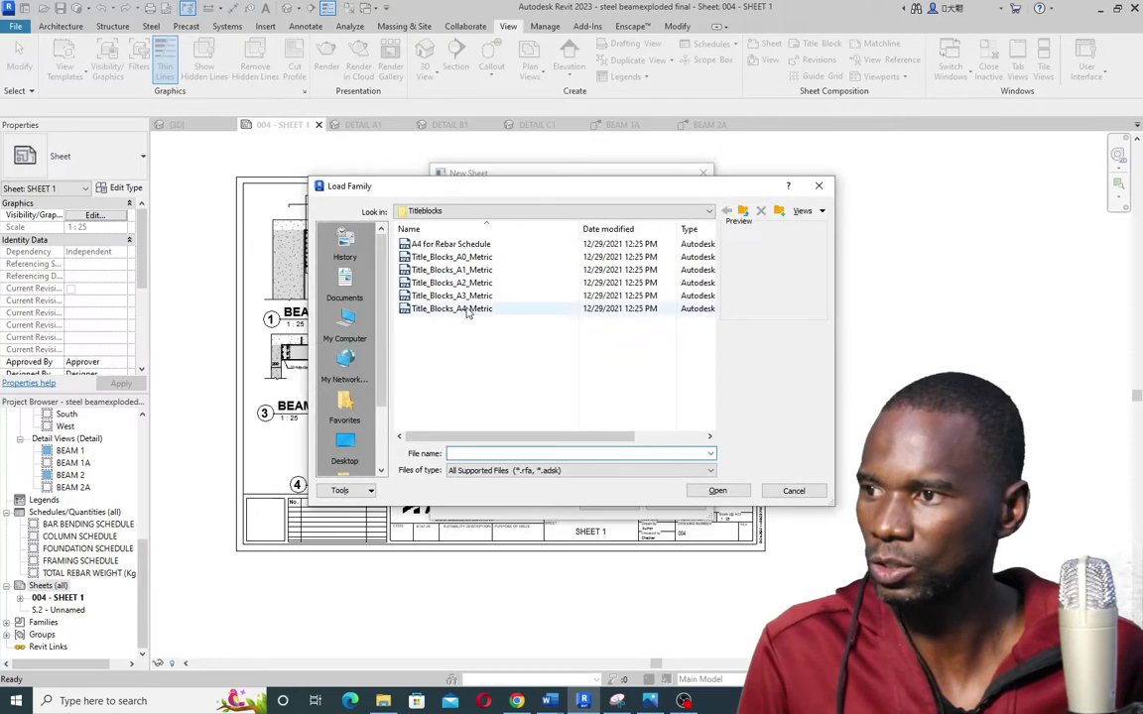
click(447, 296)
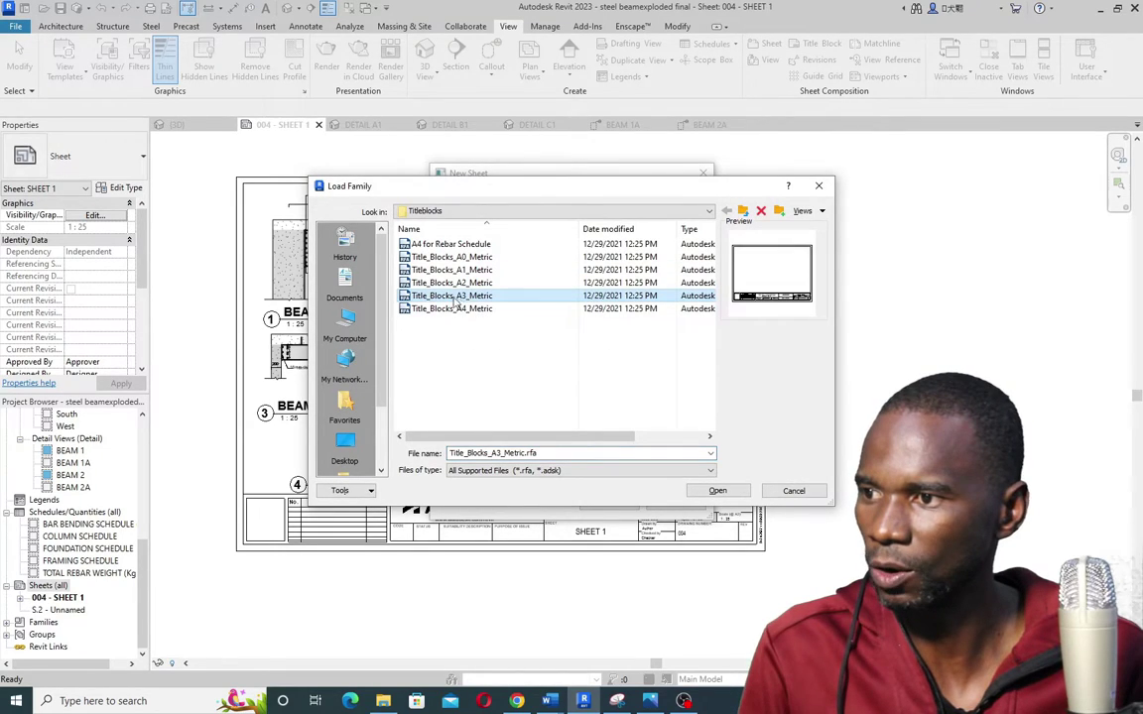
click(710, 212)
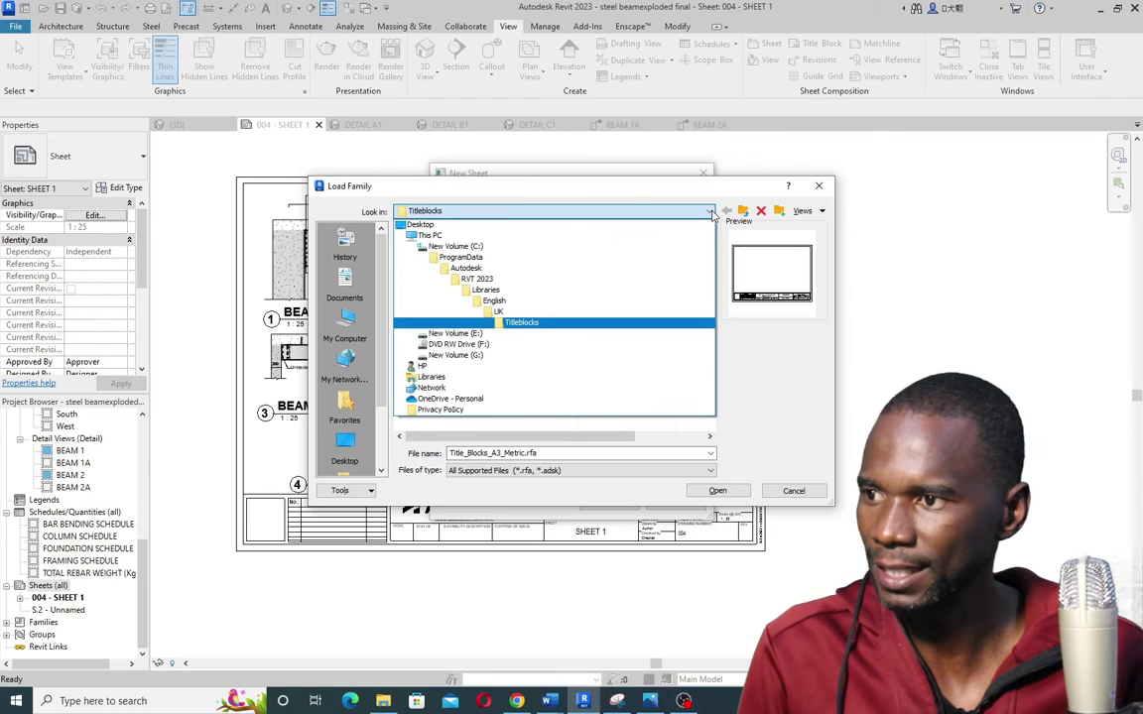
click(526, 323)
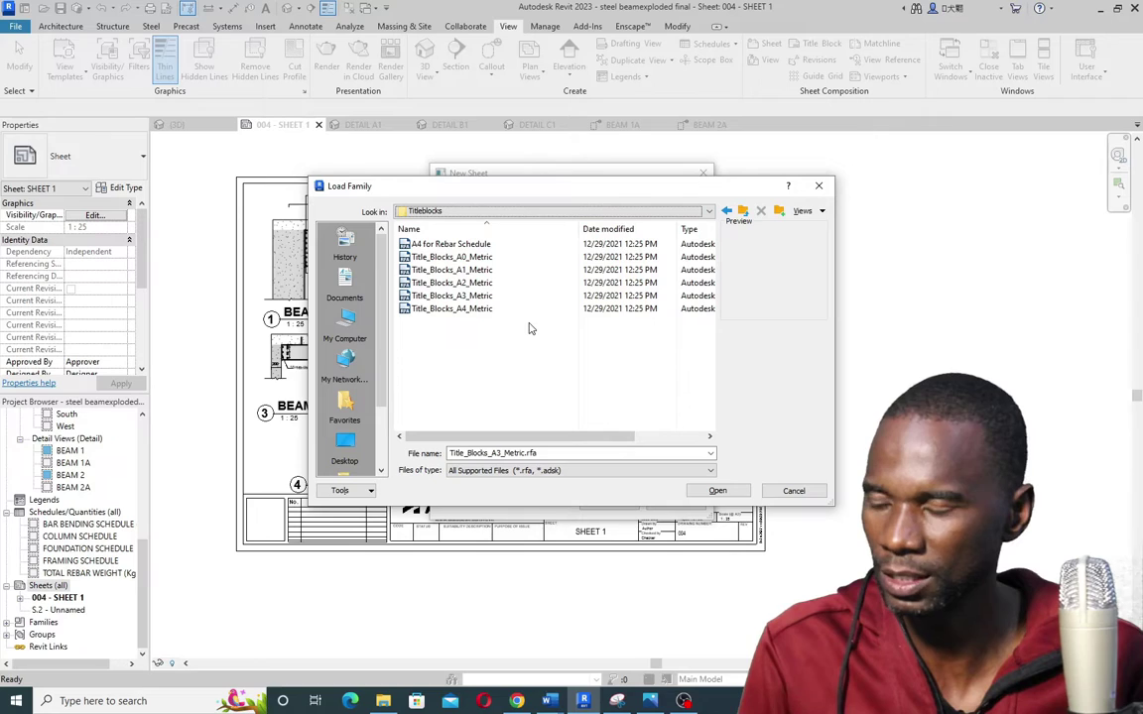
click(436, 295)
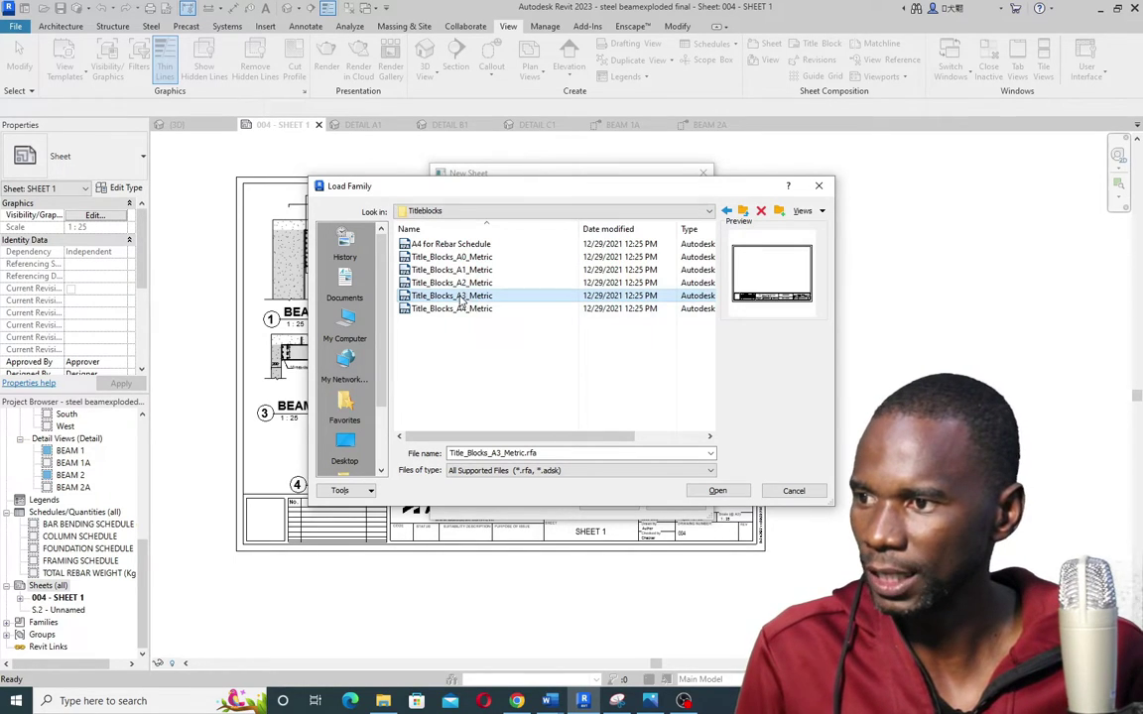
click(714, 493)
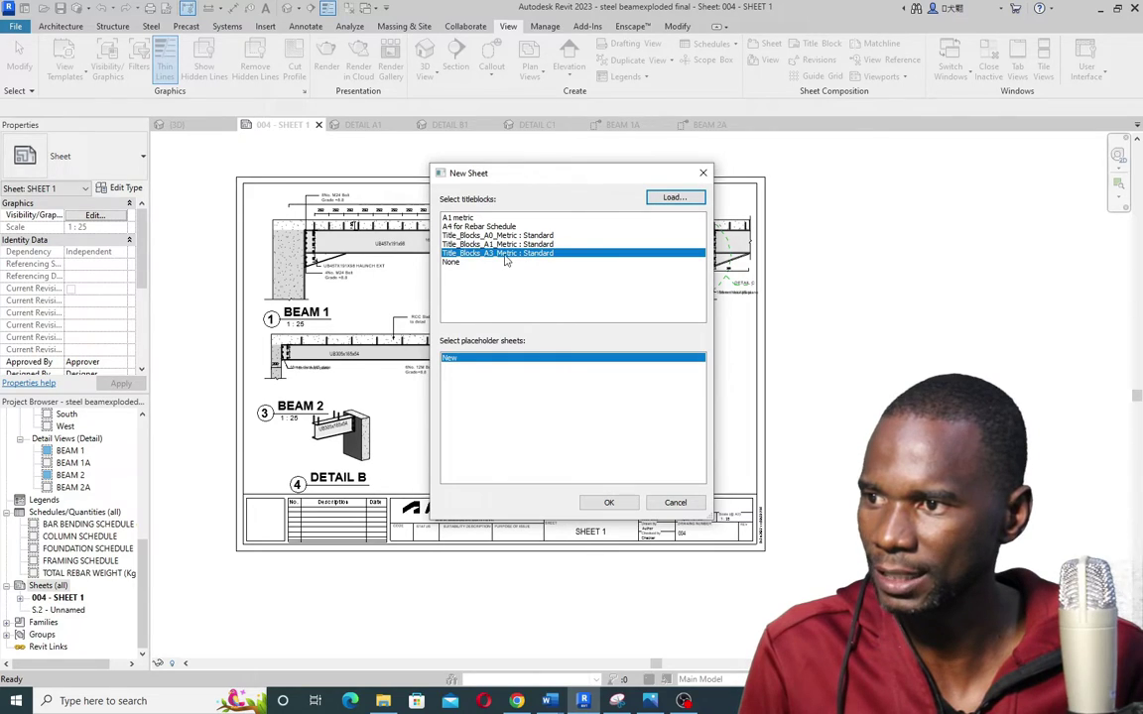
click(608, 503)
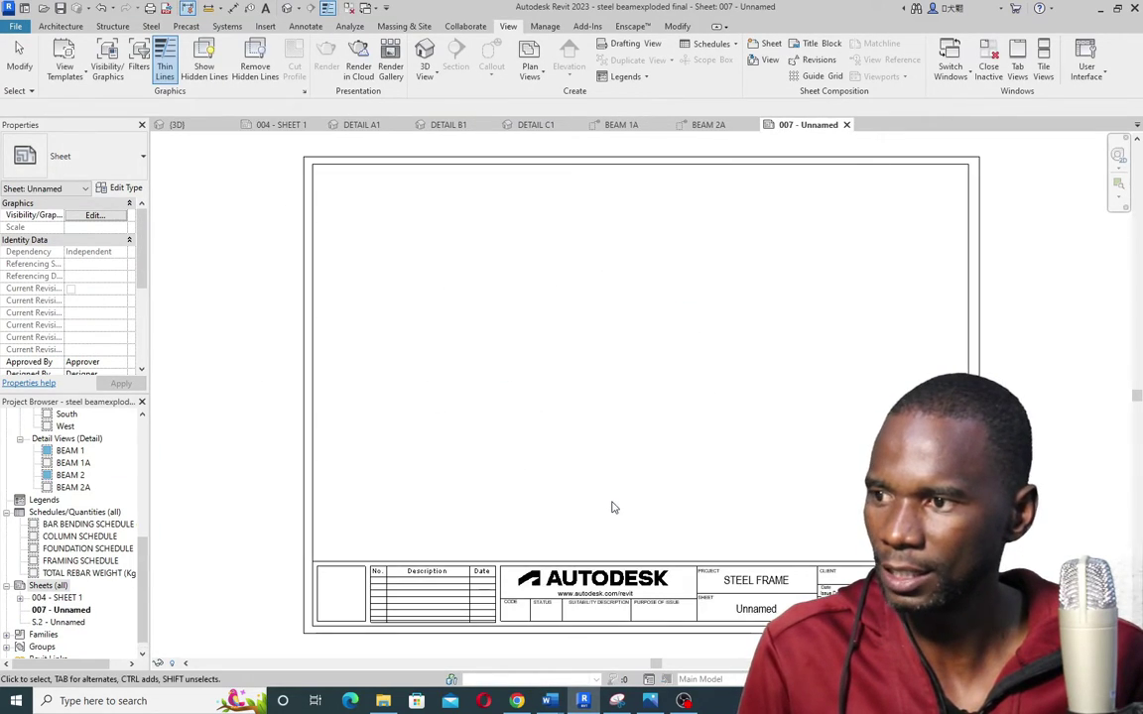
Place the BEAM 1A detail view in the upper part of the new A3 sheet
scroll(517, 382, down, 3)
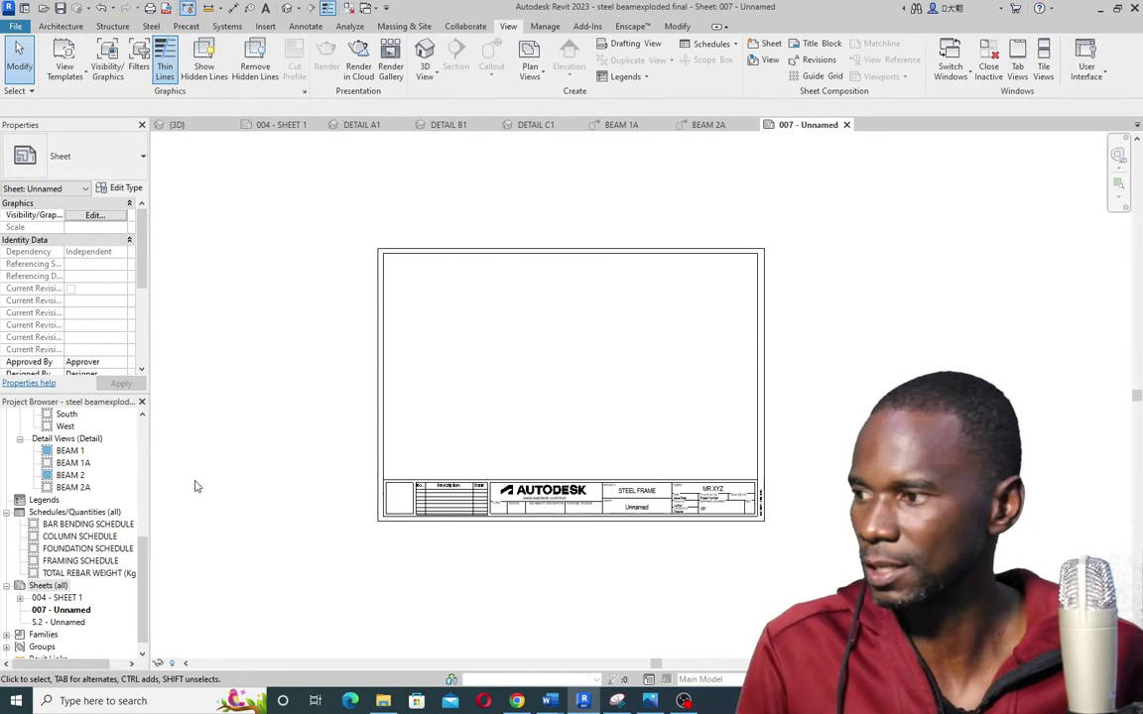
click(73, 464)
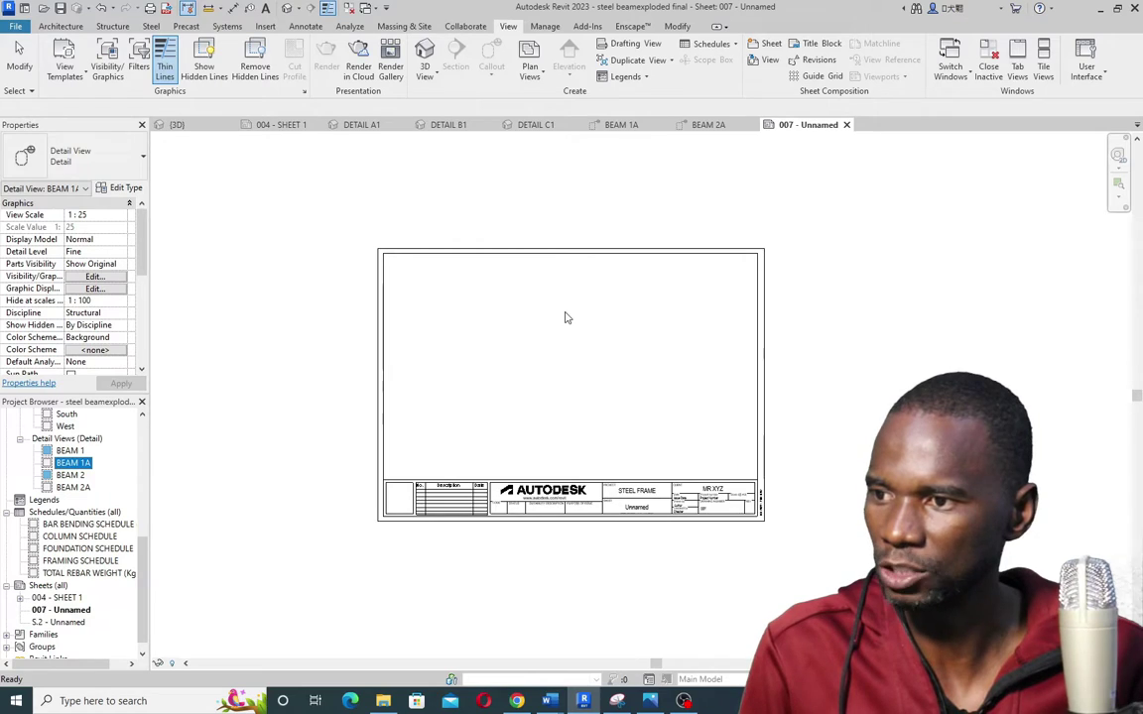
drag(564, 318, 567, 317)
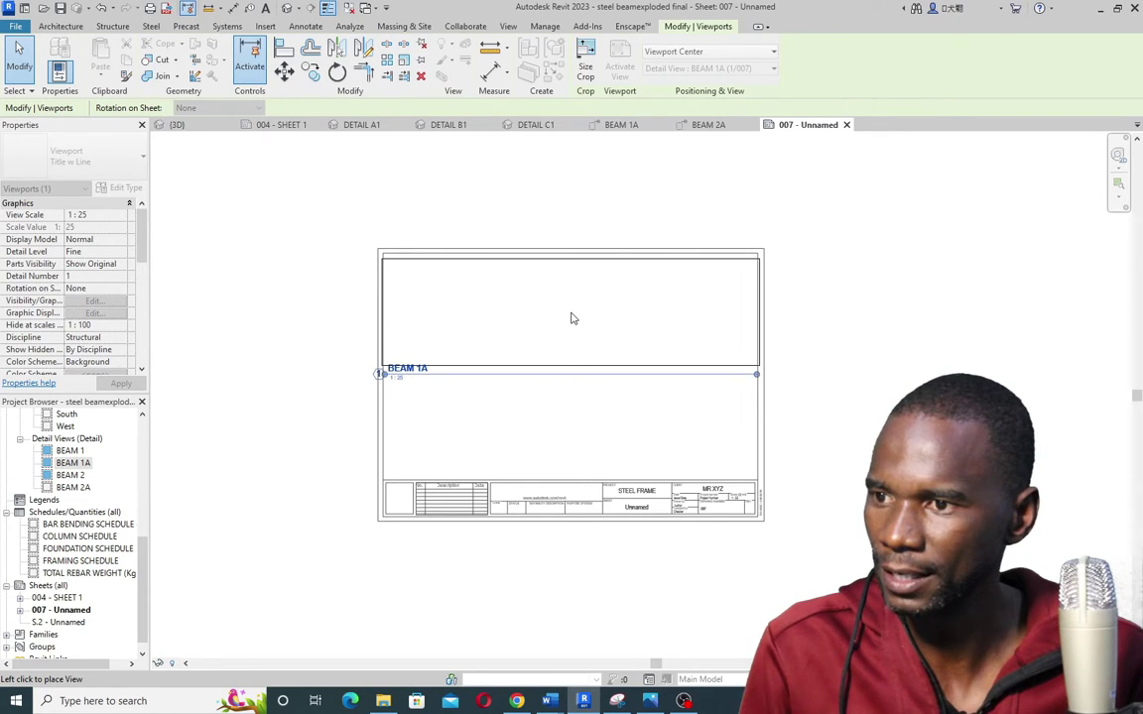
click(570, 318)
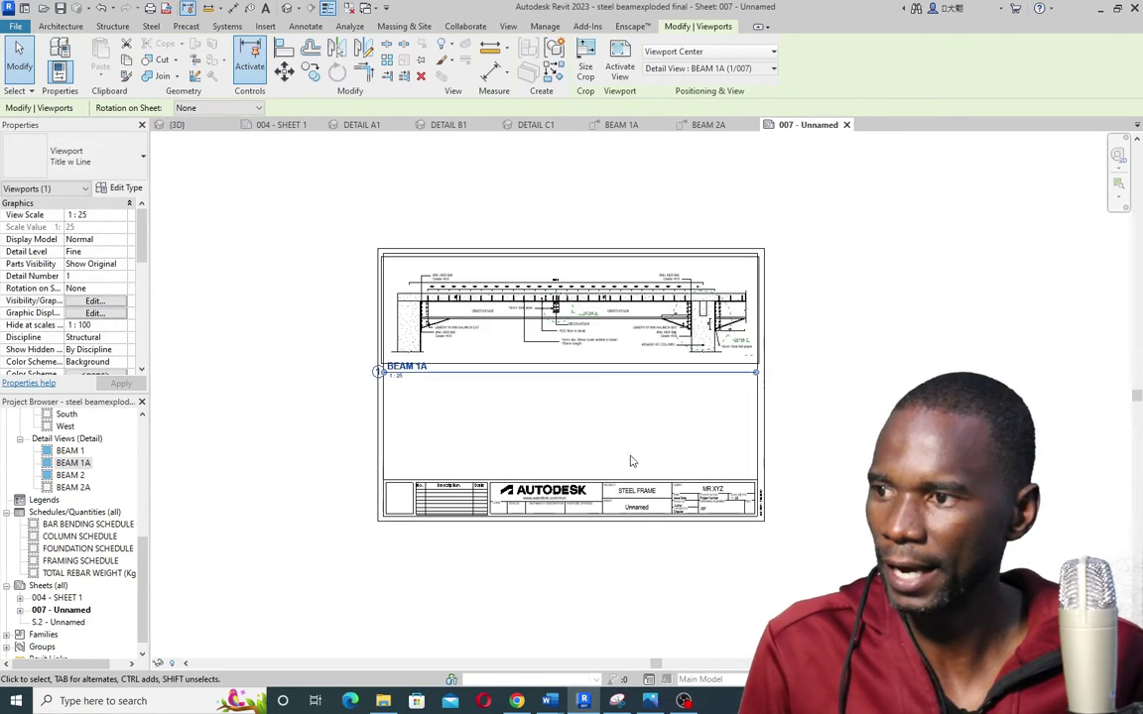
click(939, 372)
Shorten the BEAM 1A viewport's title line to just past the end of the title text
scroll(548, 417, up, 2)
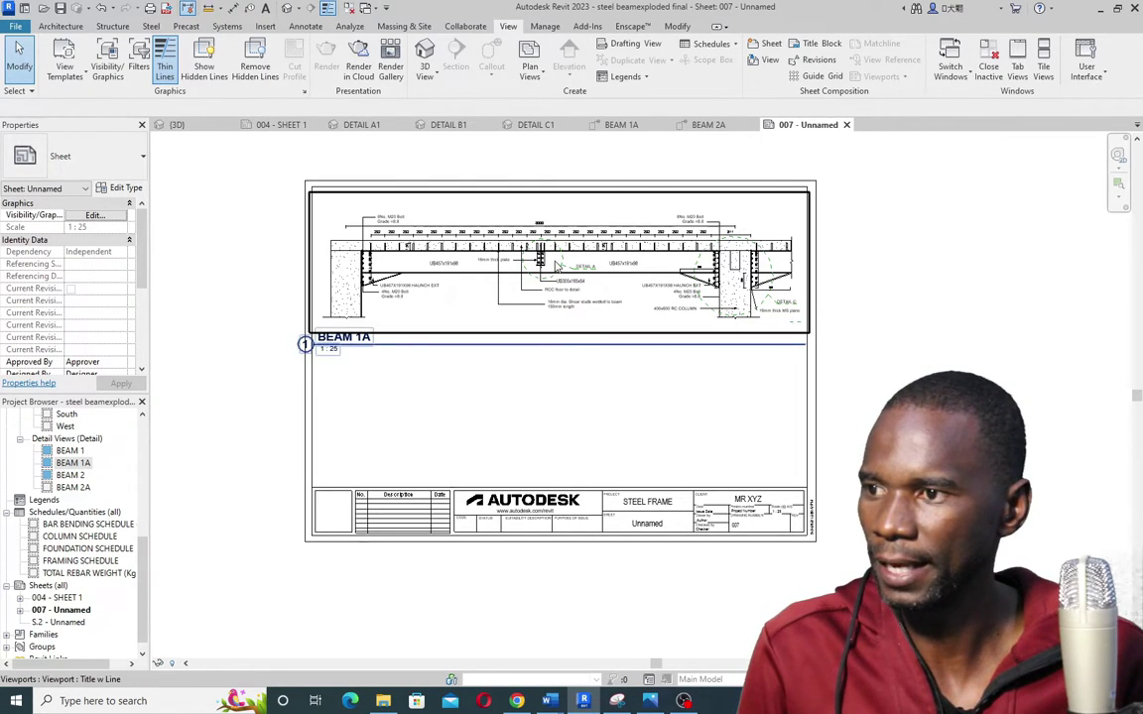
click(557, 266)
drag(803, 345, 374, 341)
click(406, 421)
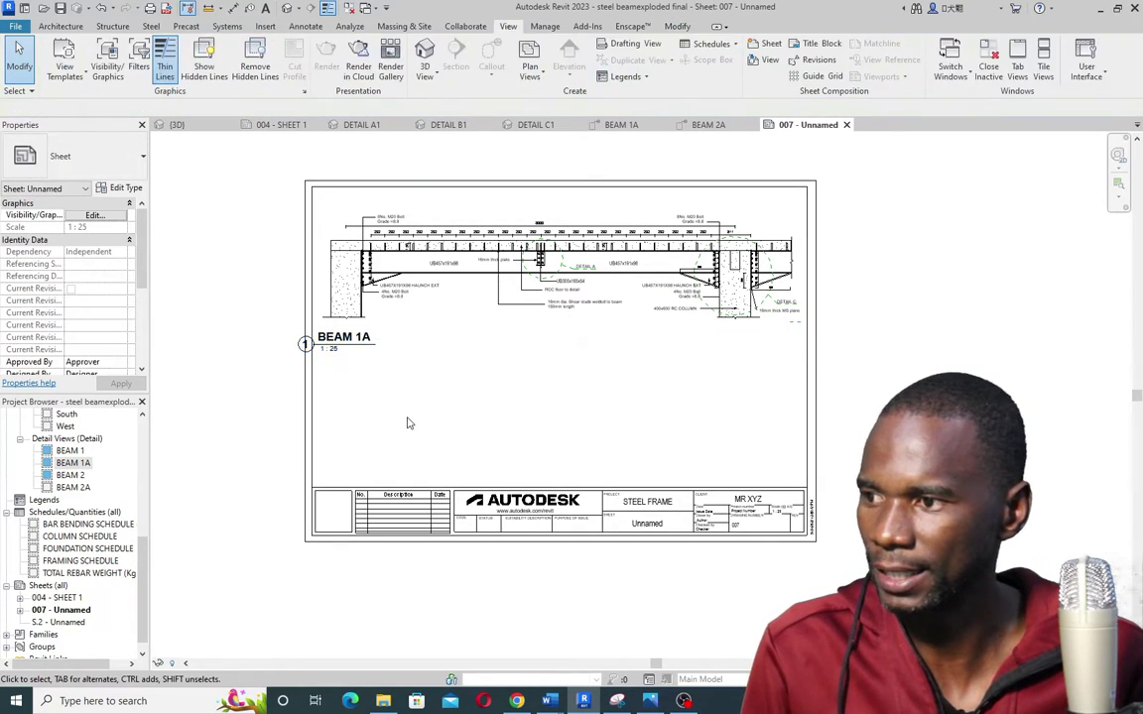
Move the BEAM 1A view title up under the beam, just inside the drawing's left column
click(323, 338)
mouse_move(346, 338)
mouse_down()
mouse_move(440, 356)
mouse_move(453, 327)
mouse_move(433, 318)
mouse_up()
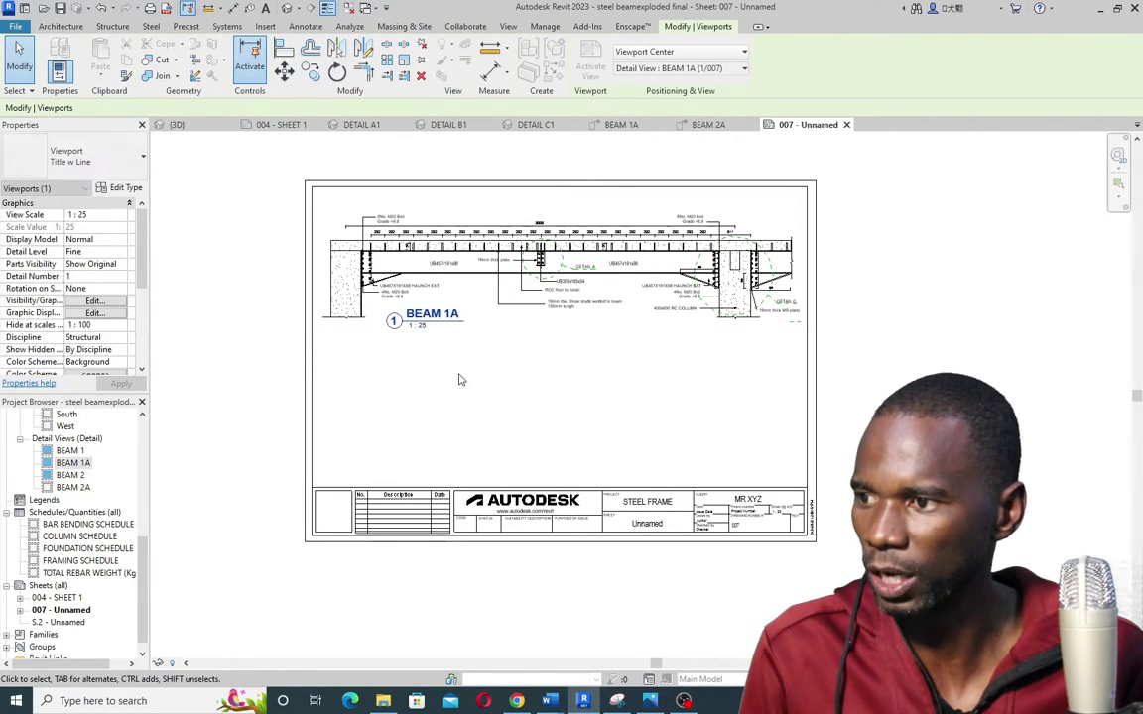
click(506, 341)
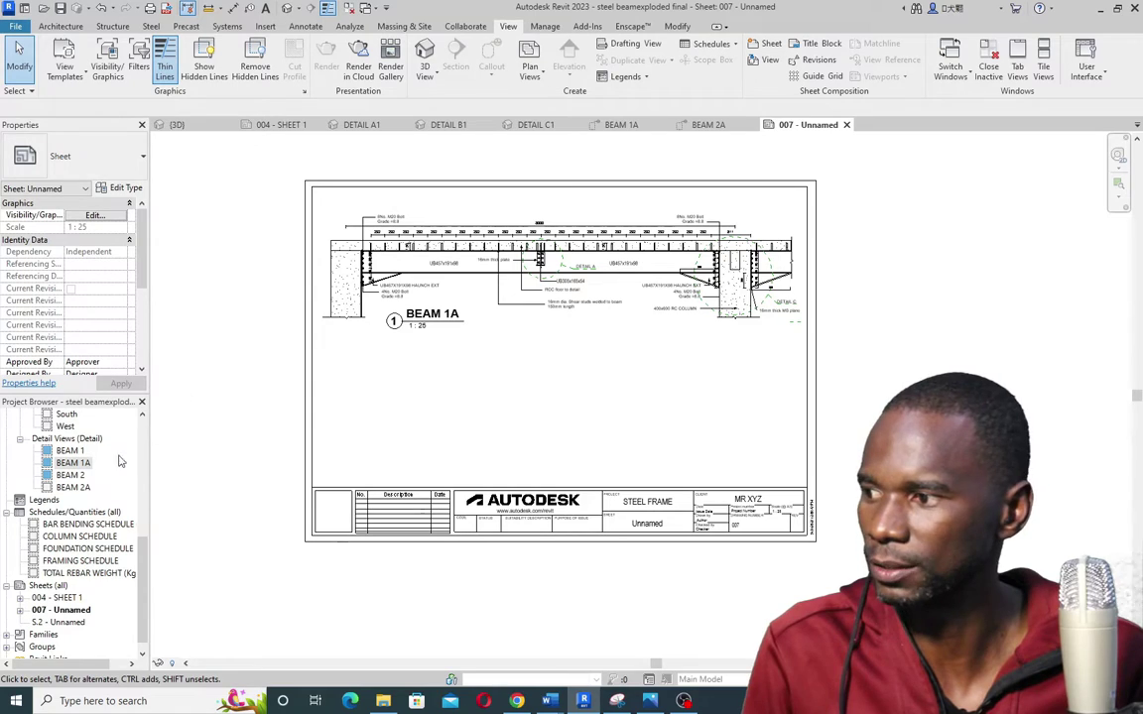
Place the BEAM 2A detail view below BEAM 1A on the sheet and shorten its title line to just past the title text
click(78, 489)
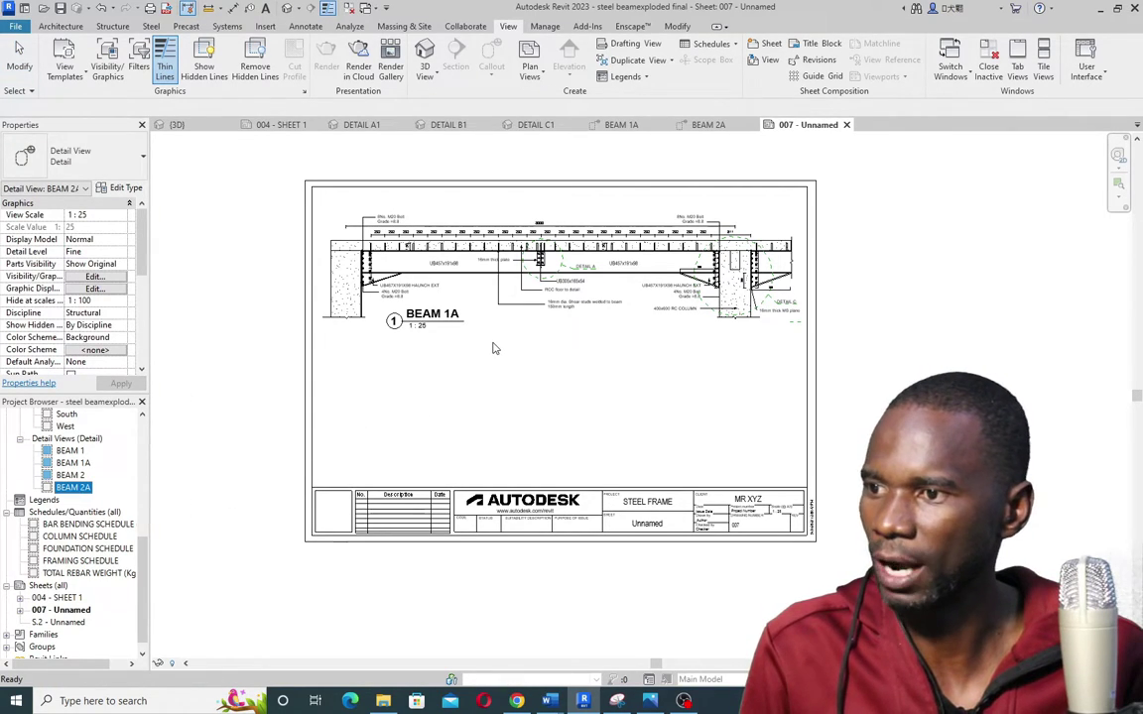
drag(494, 348, 492, 348)
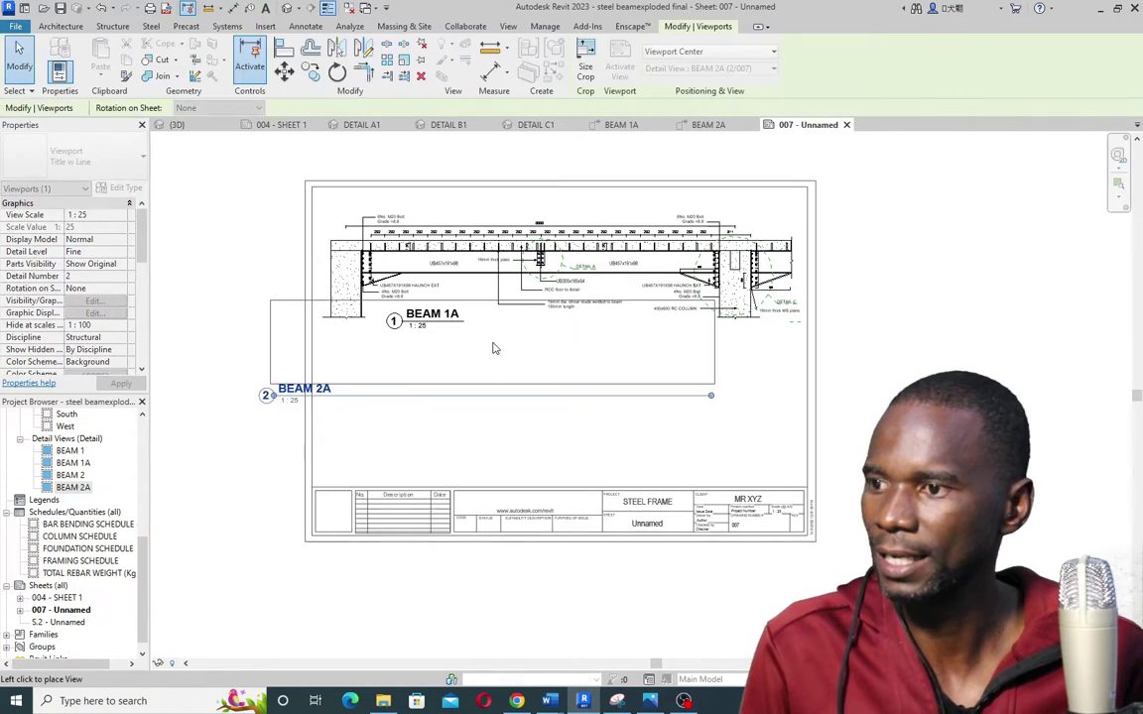
click(561, 377)
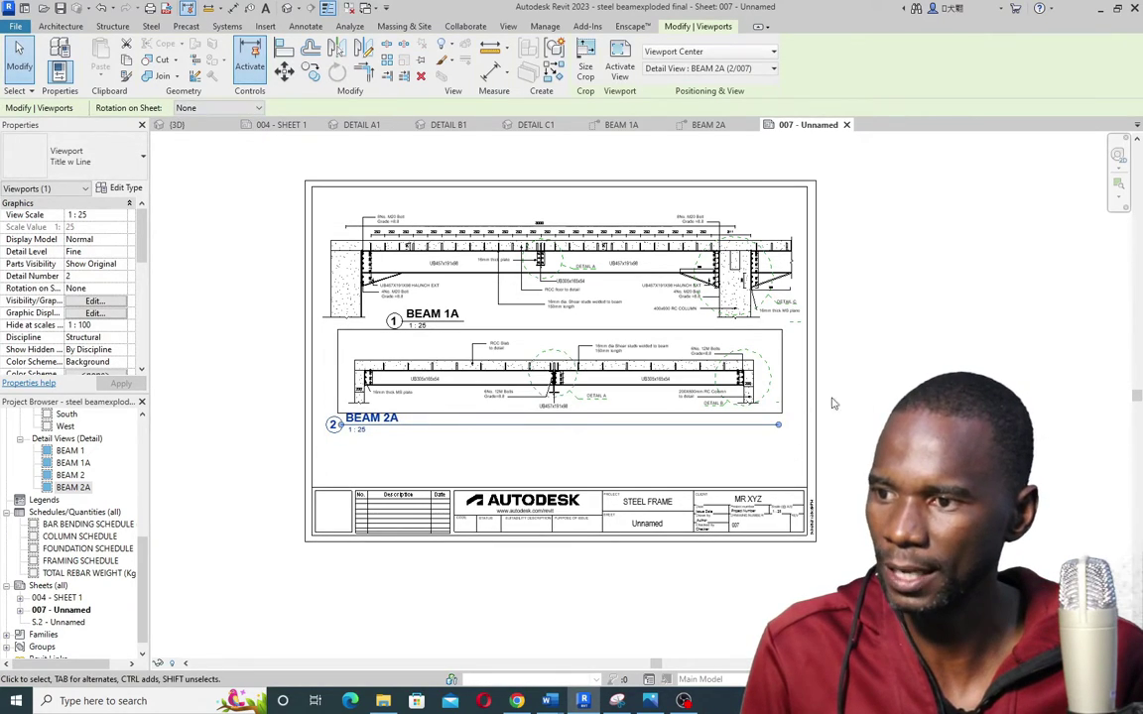
drag(777, 426, 401, 435)
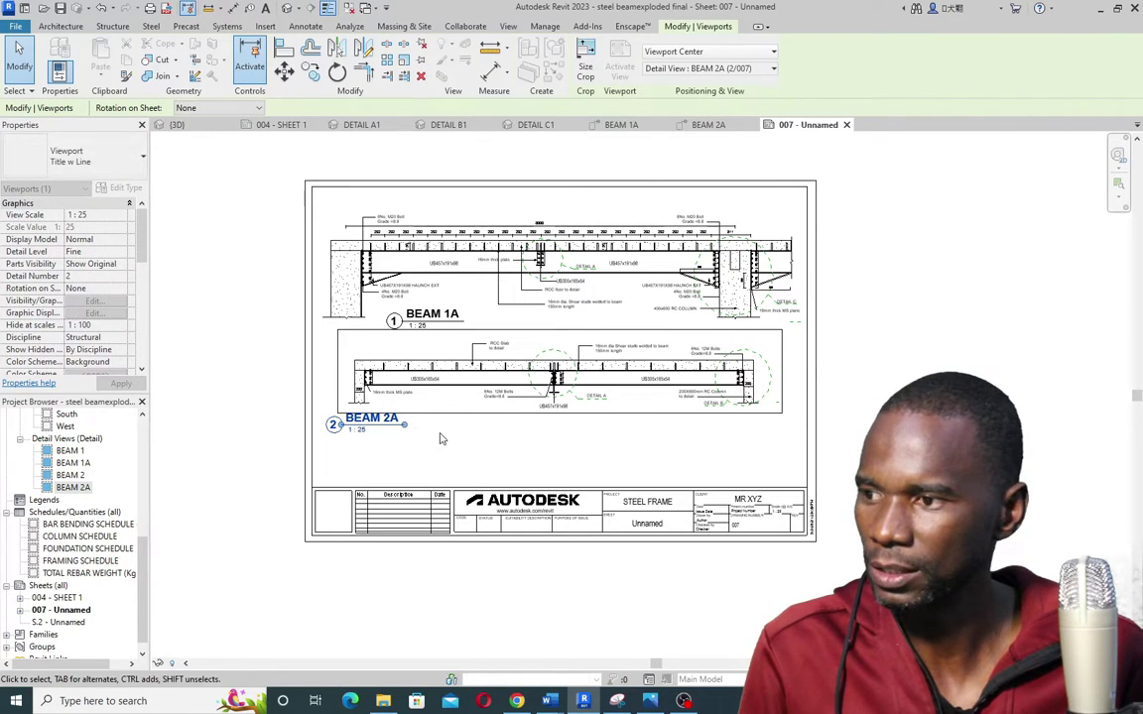
key(Escape)
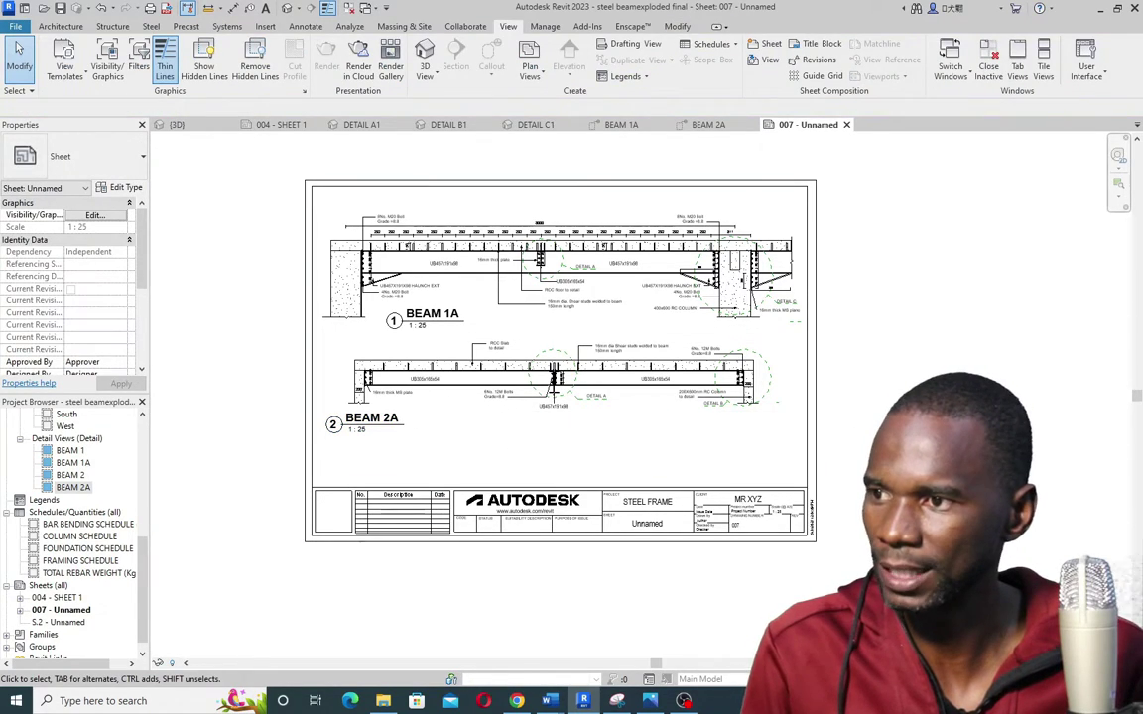
Nudge the BEAM 1A viewport up until its drawing sits close under the sheet's upper border
click(794, 307)
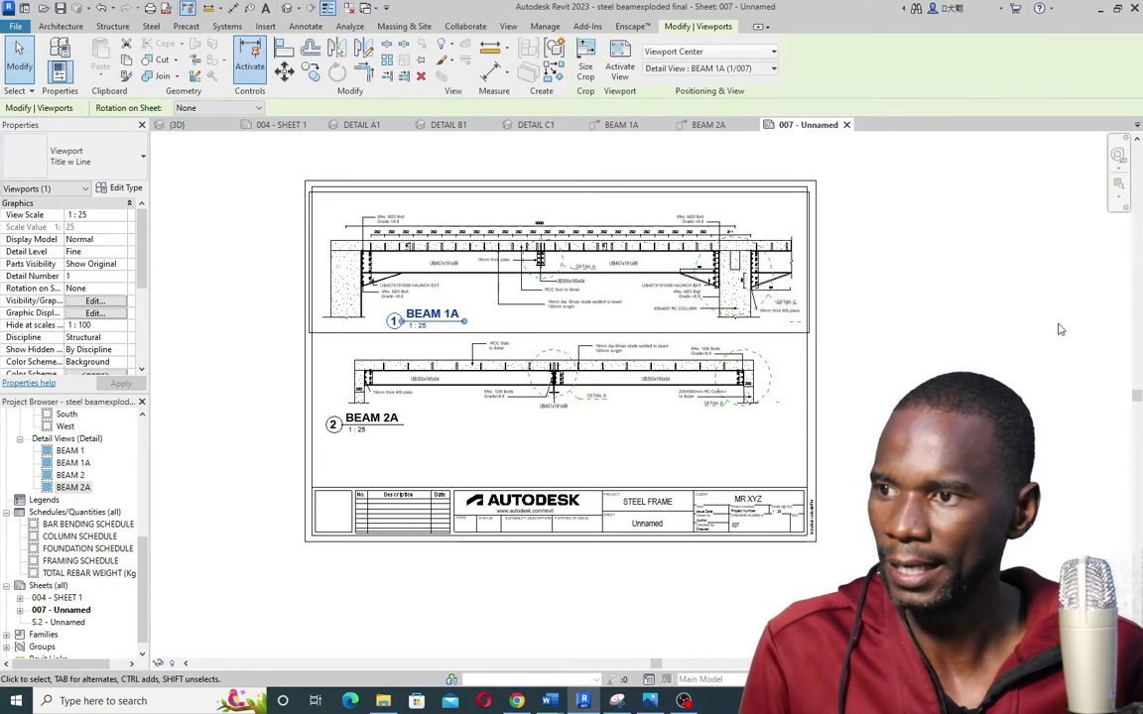
key(Up)
key(Up)
key(Up)
key(Up)
key(Up)
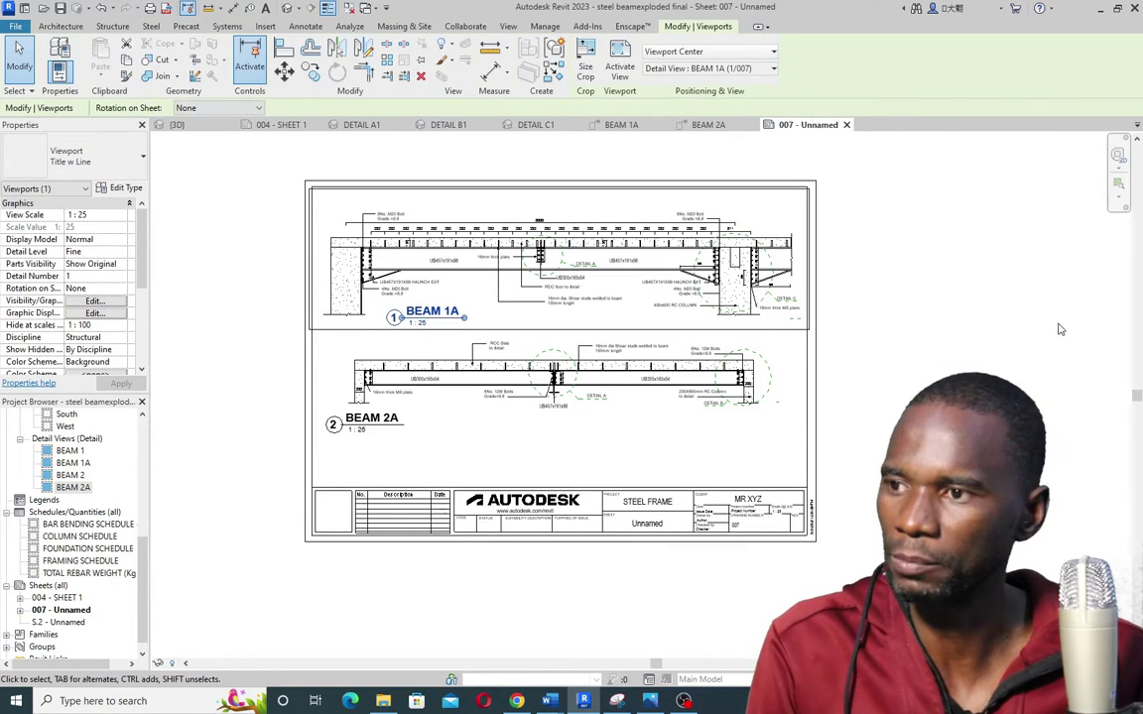
key(Up)
key(Up)
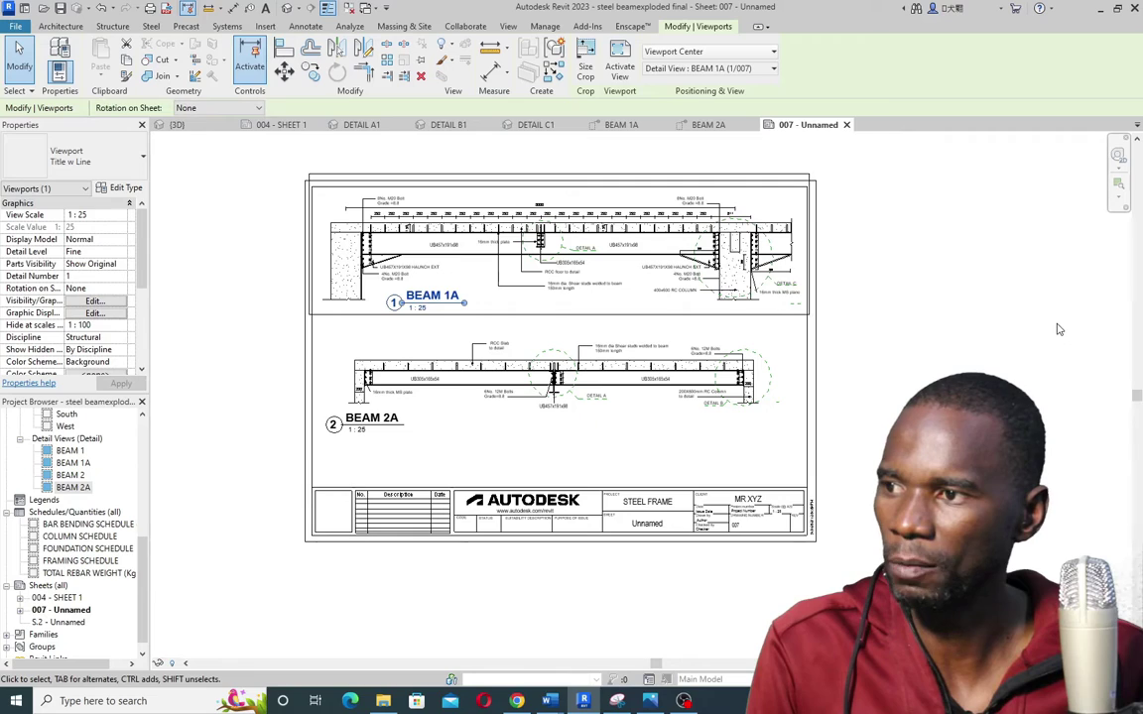
click(951, 317)
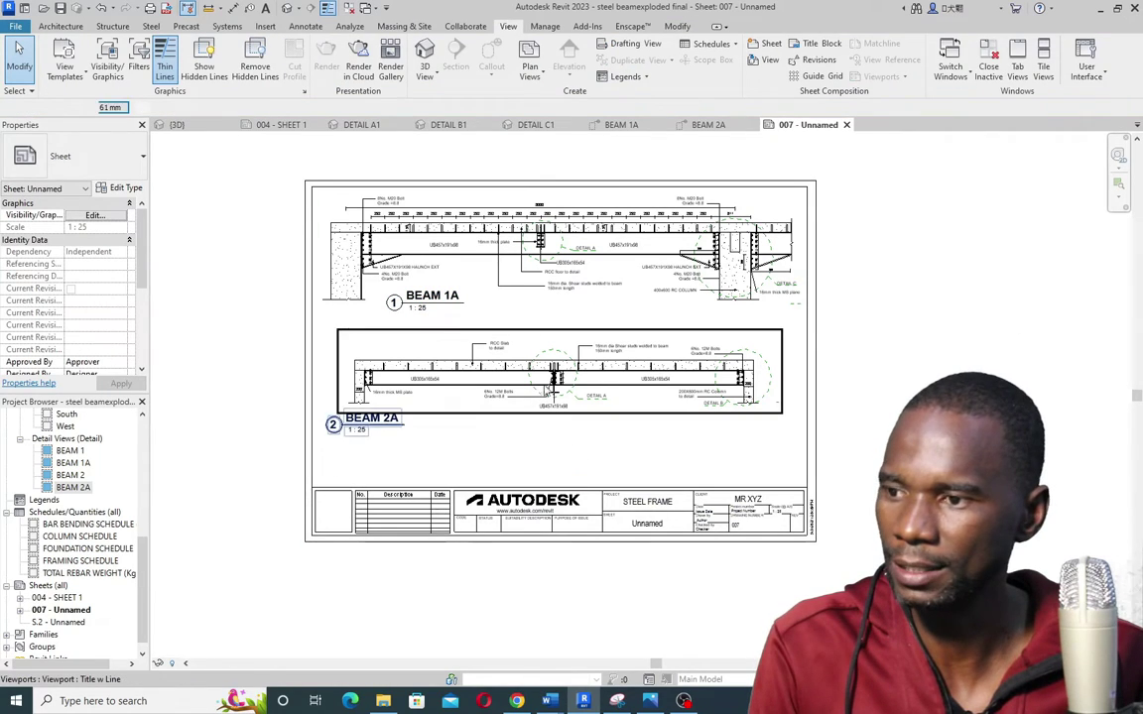
Nudge the BEAM 2A viewport up close beneath the BEAM 1A title to free space above the title block
click(353, 418)
key(Up)
key(Up)
key(Up)
key(Up)
key(Up)
key(Up)
key(Up)
key(Up)
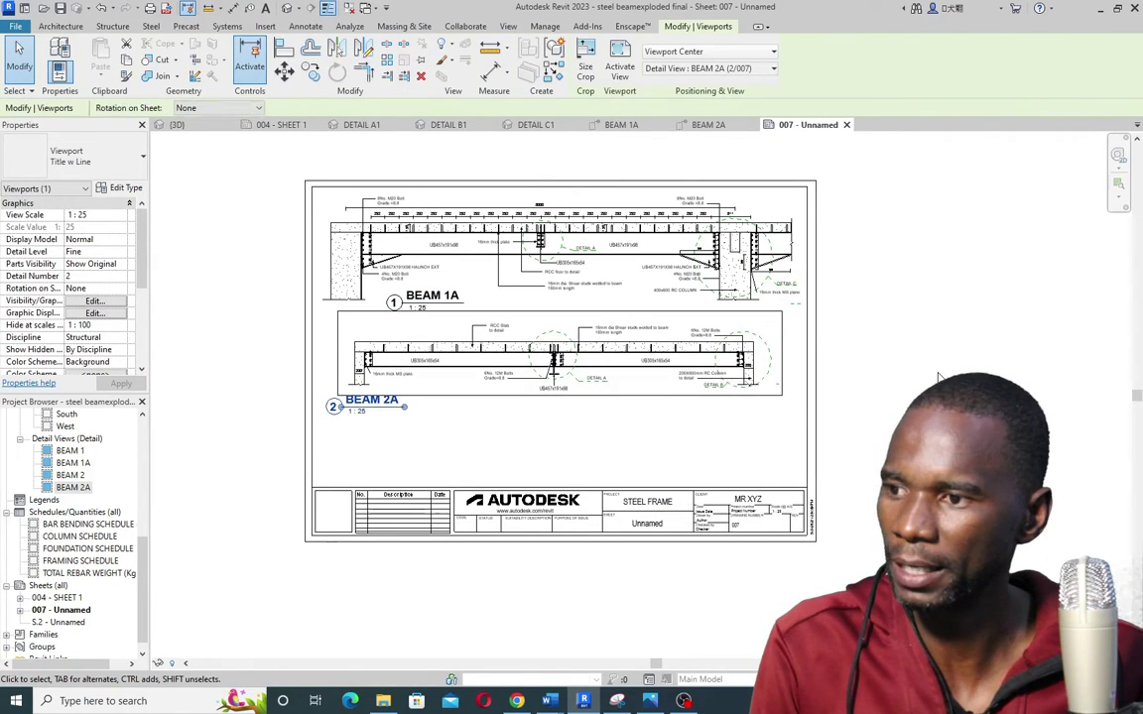
key(Up)
click(928, 372)
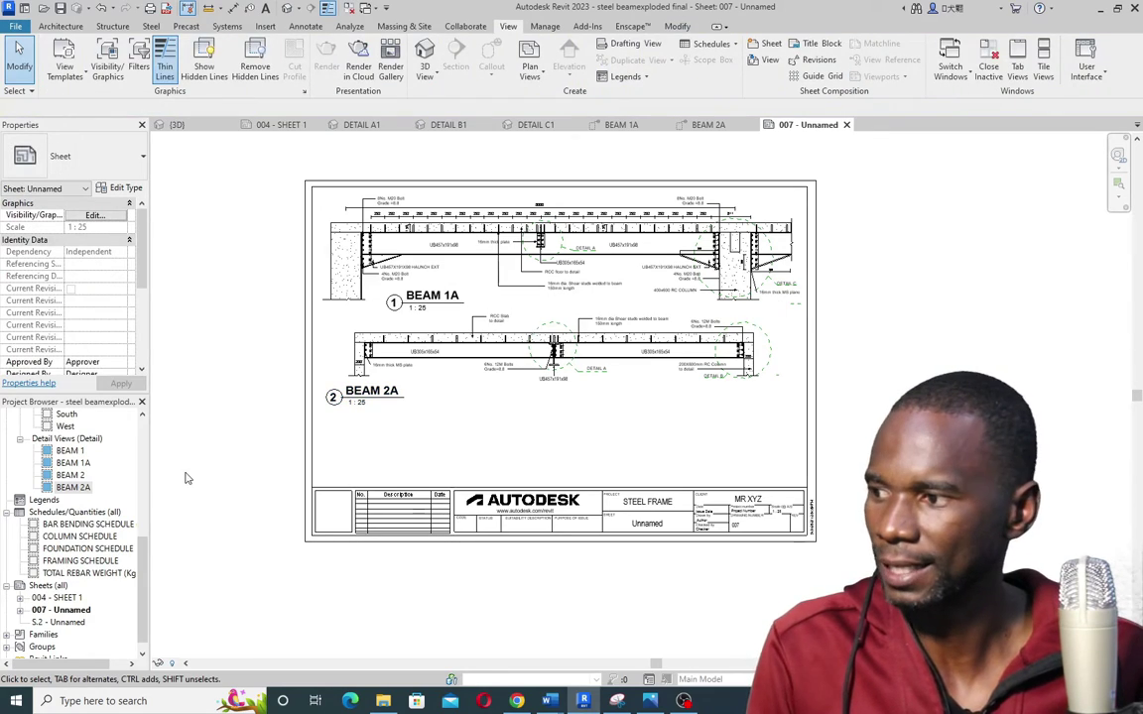
Place the DETAIL A1 3D view on the sheet below BEAM 2A, just above the title block
scroll(85, 471, up, 5)
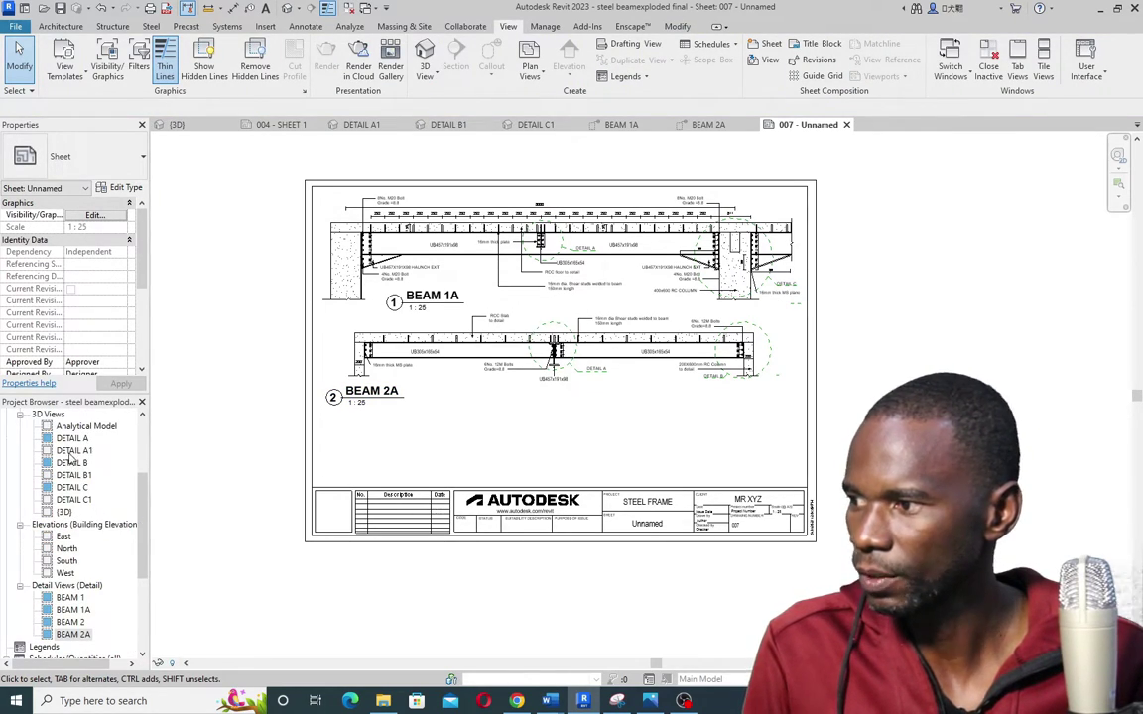
click(71, 453)
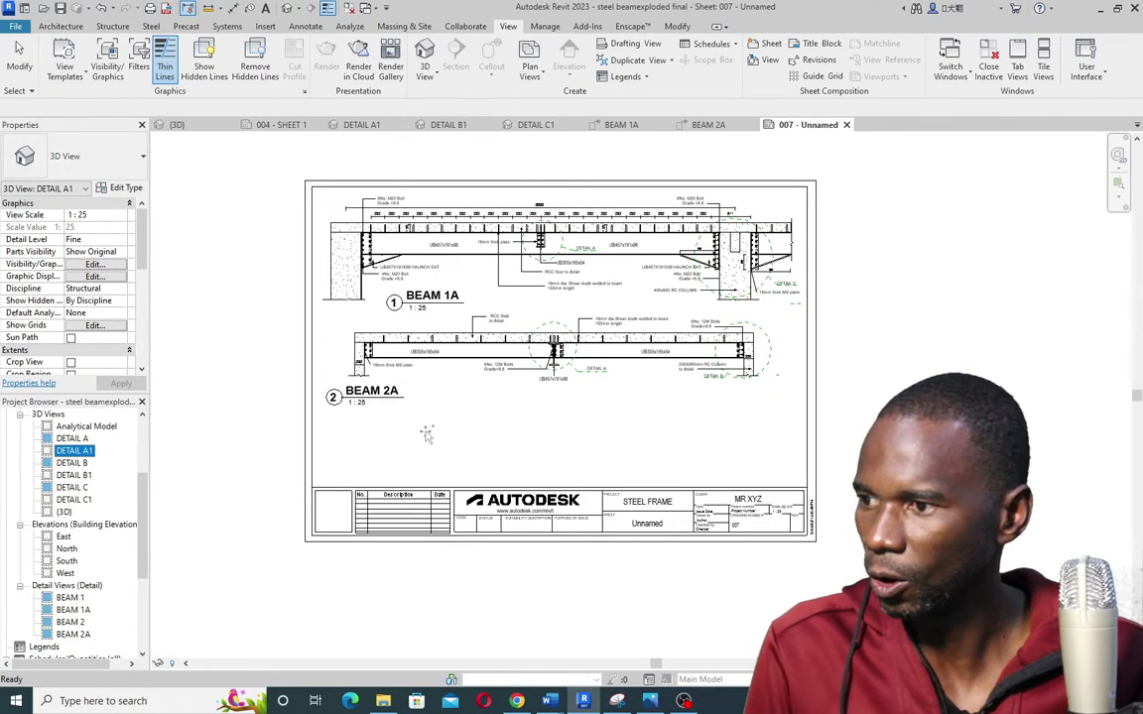
drag(427, 433, 426, 428)
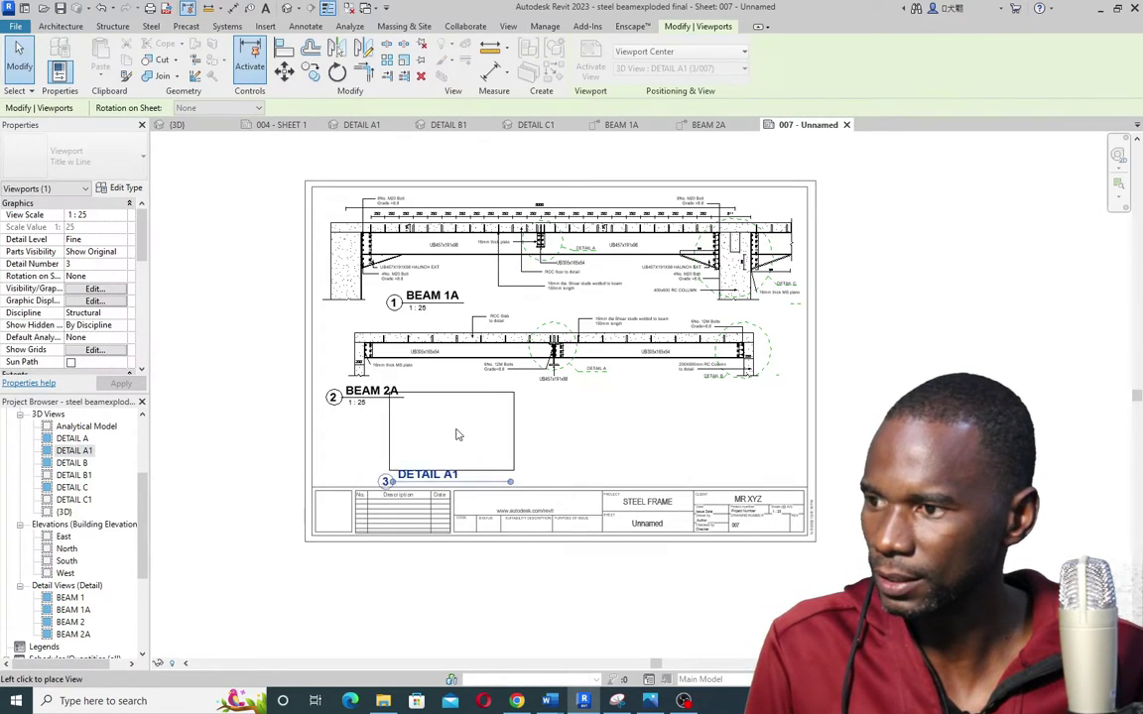
click(472, 429)
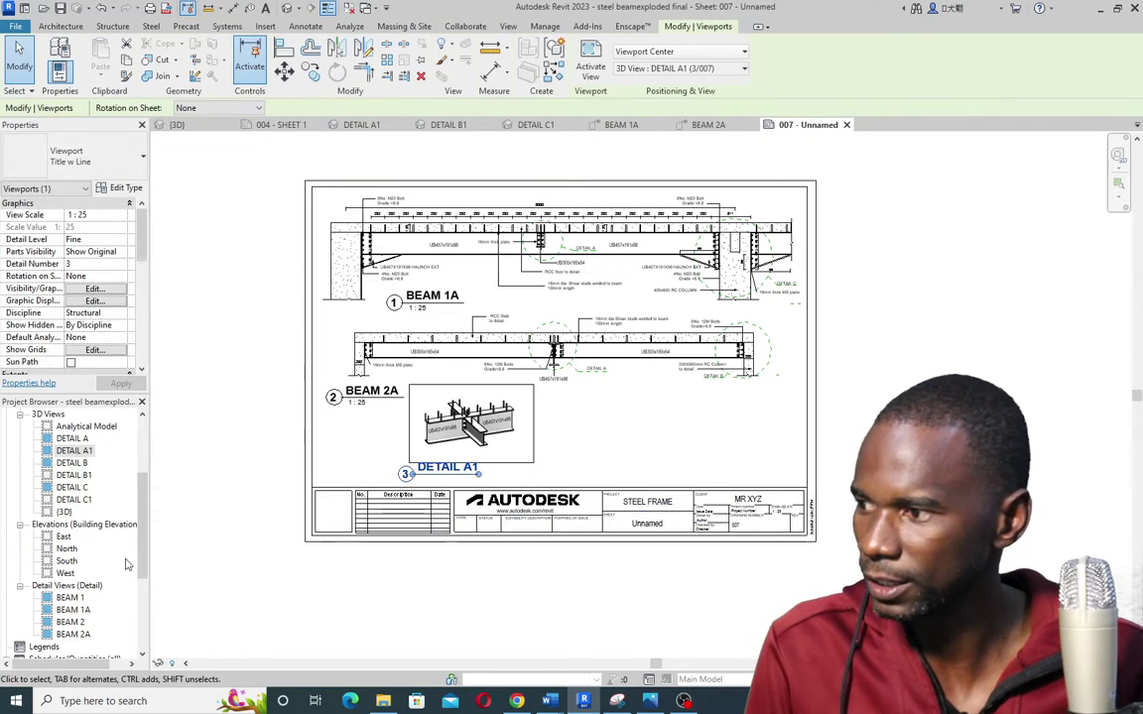
Place the DETAIL B1 3D view beside DETAIL A1, with their titles aligned
click(81, 476)
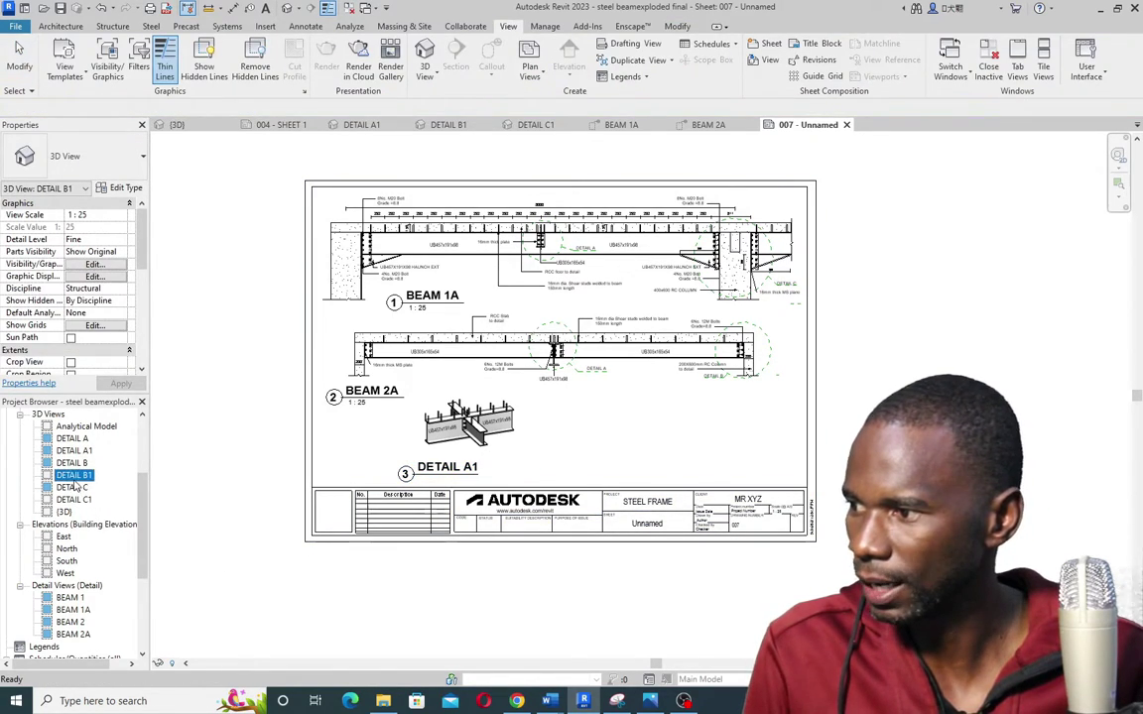
click(575, 437)
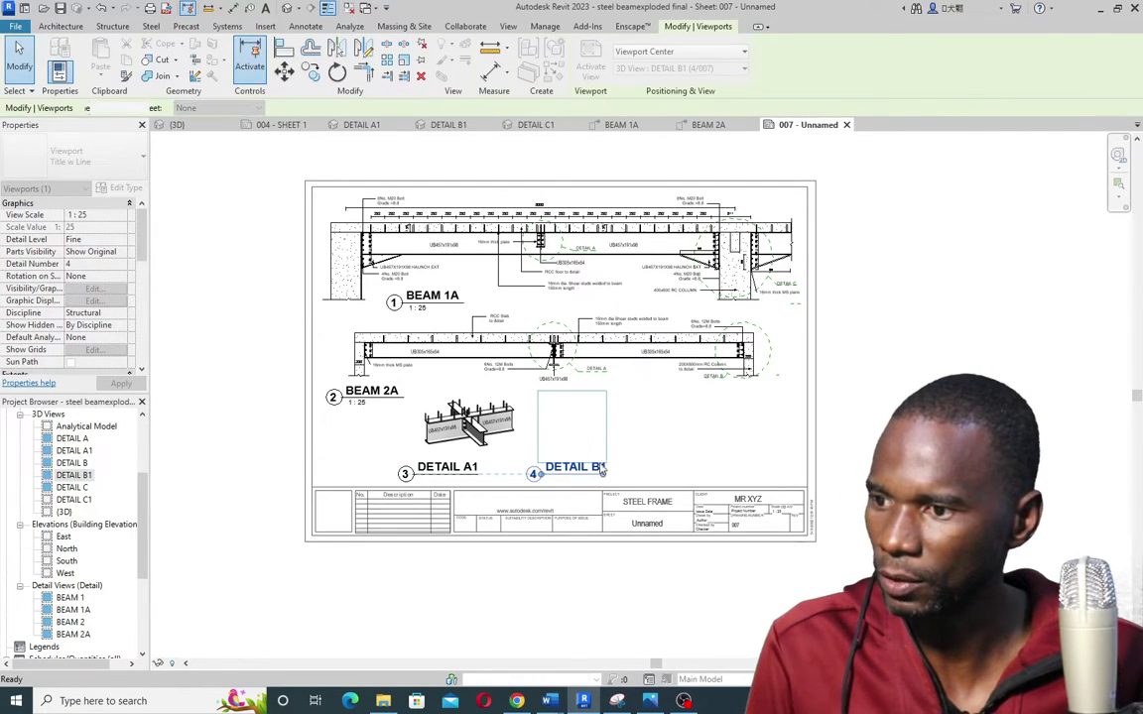
click(680, 449)
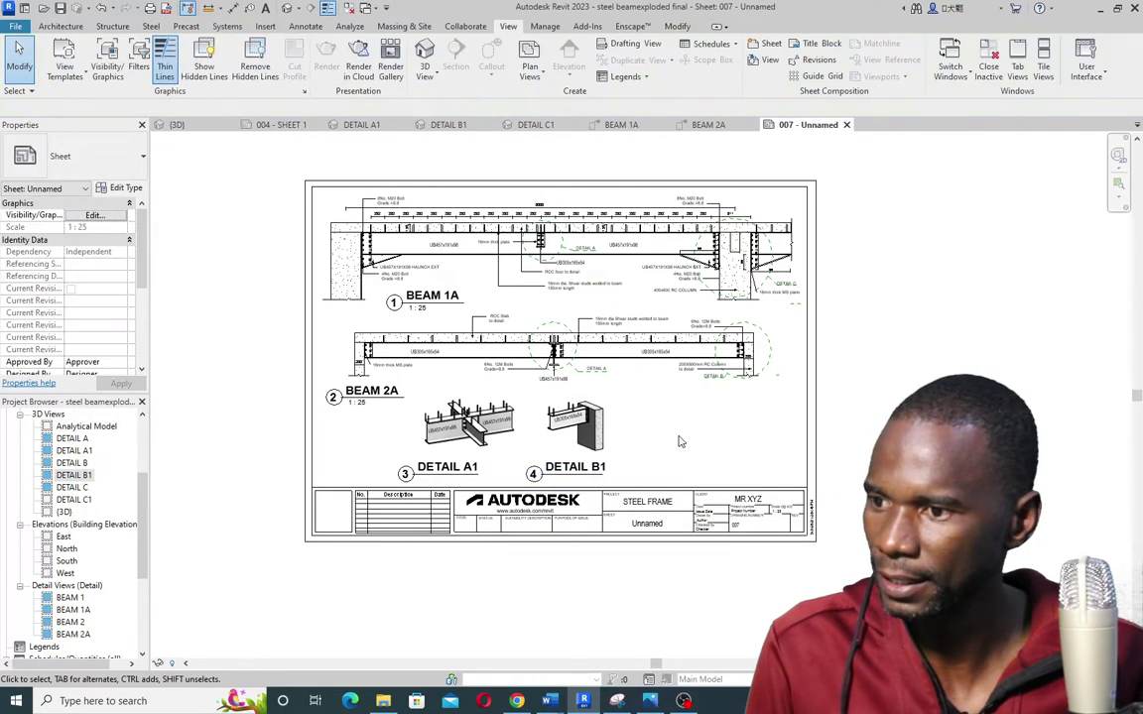
Place the DETAIL C1 3D view beside DETAIL B1, below the far end of BEAM 2A
click(74, 499)
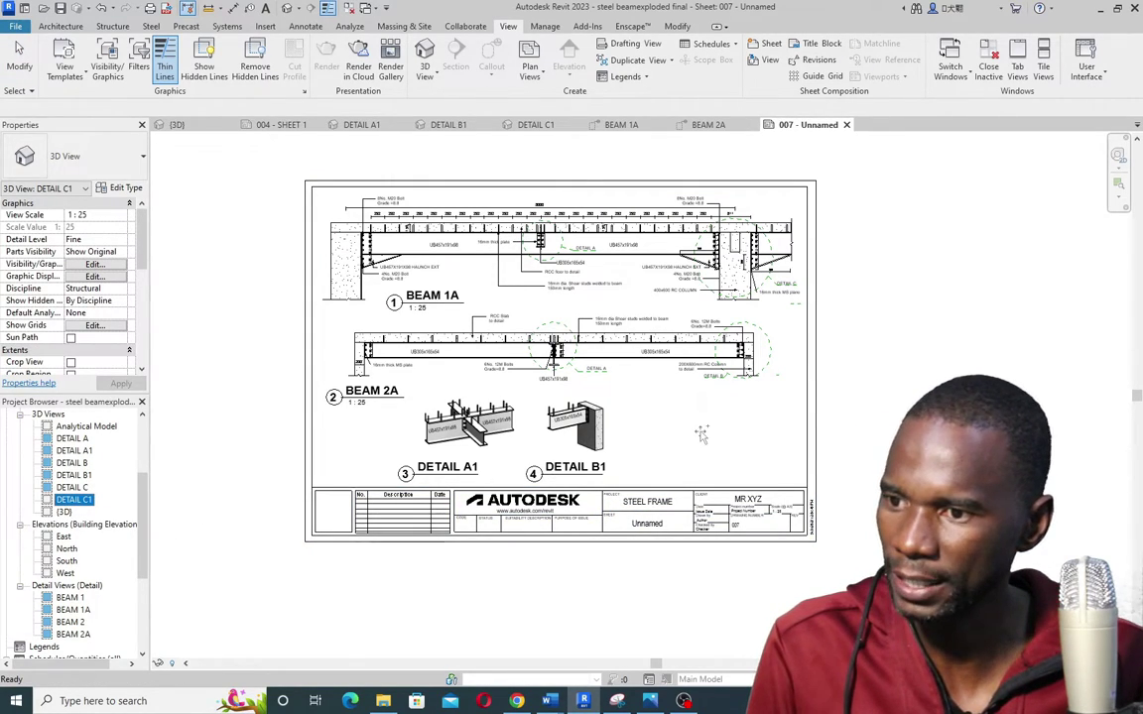
drag(702, 434, 695, 436)
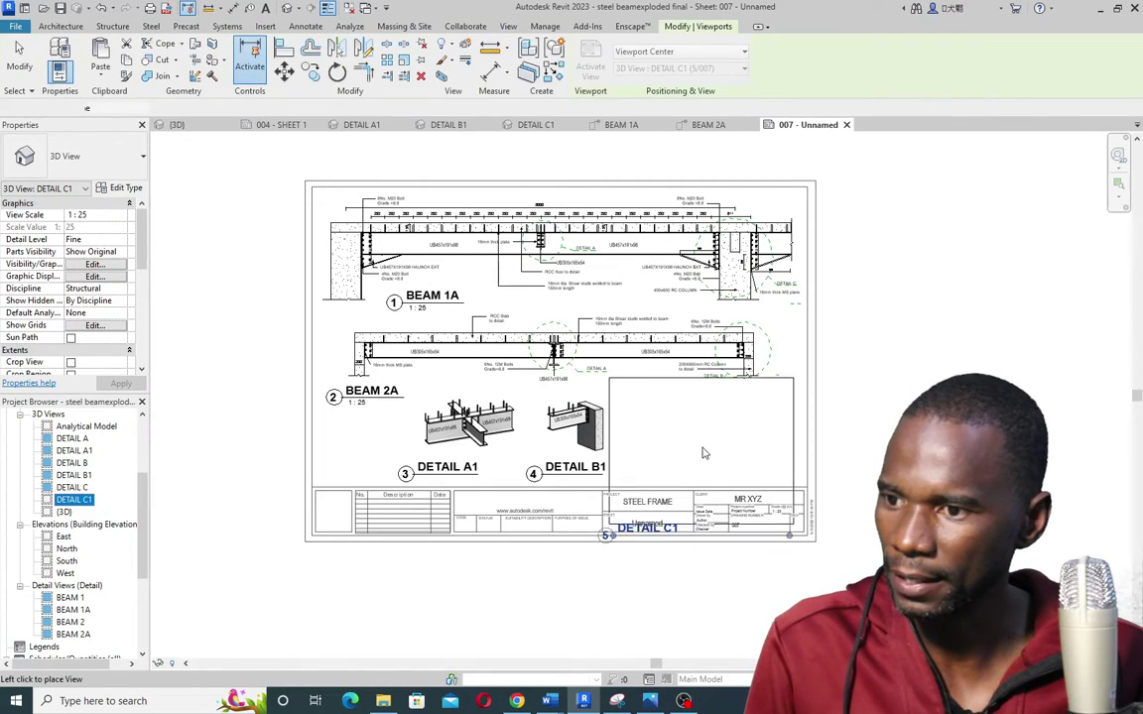
click(711, 431)
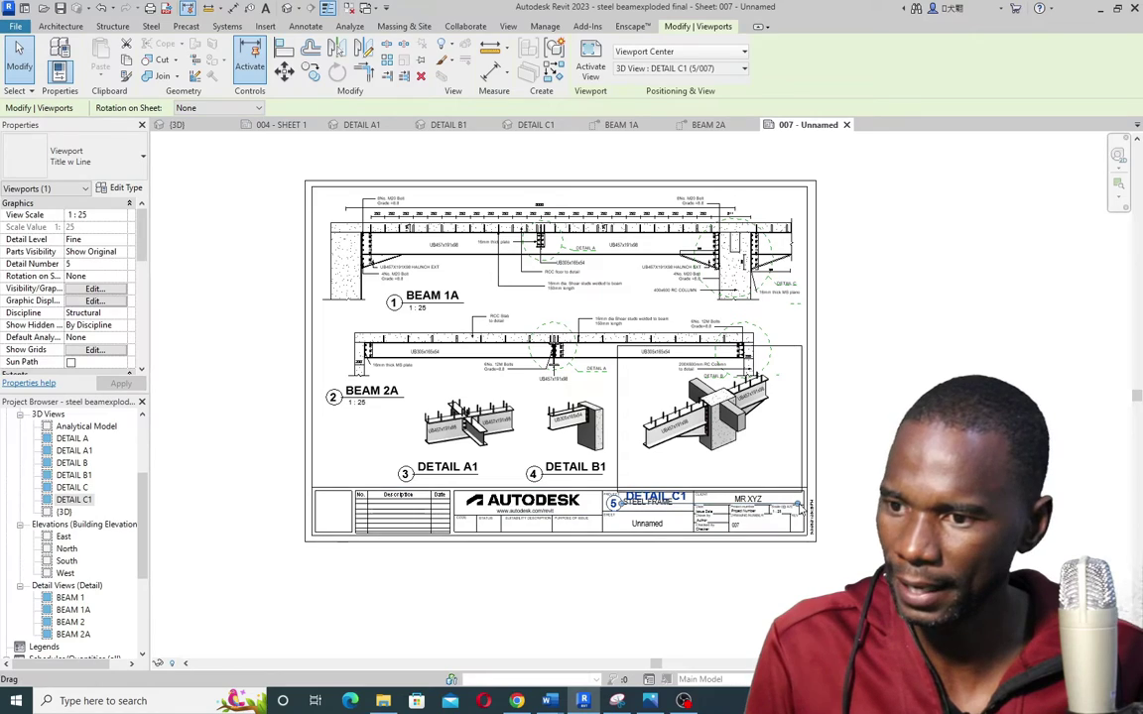
Shorten the DETAIL C1 title line to the text's length and move the title out of the title block, directly under the connection
drag(732, 470, 739, 508)
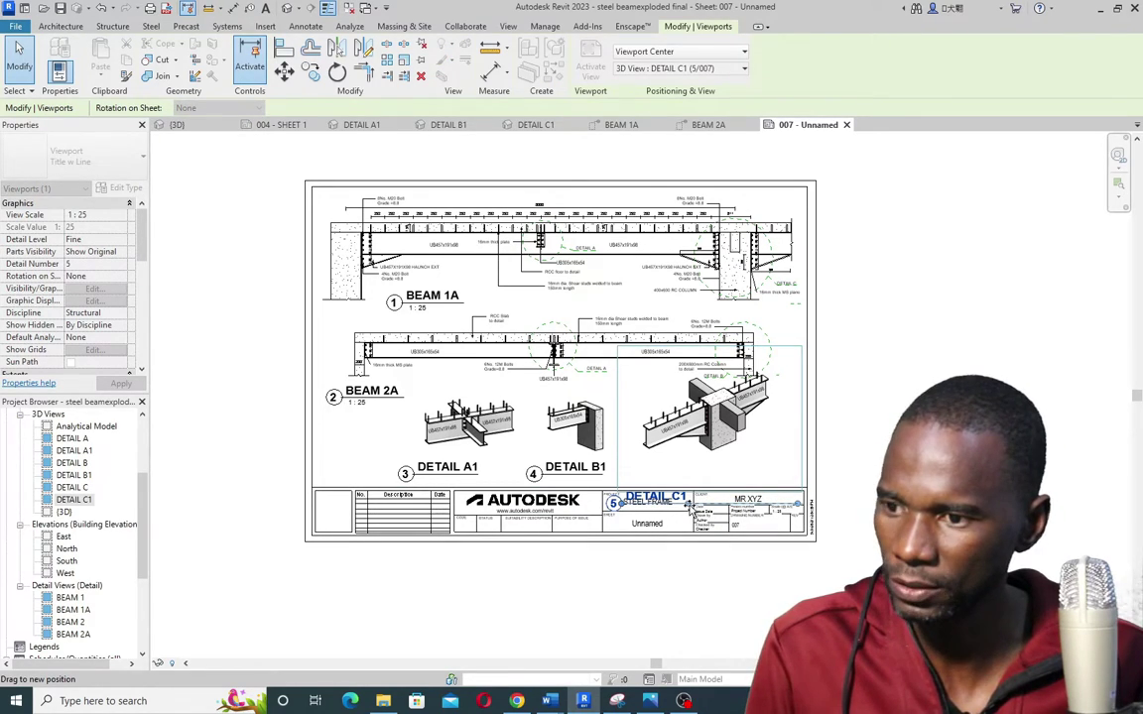
key(Escape)
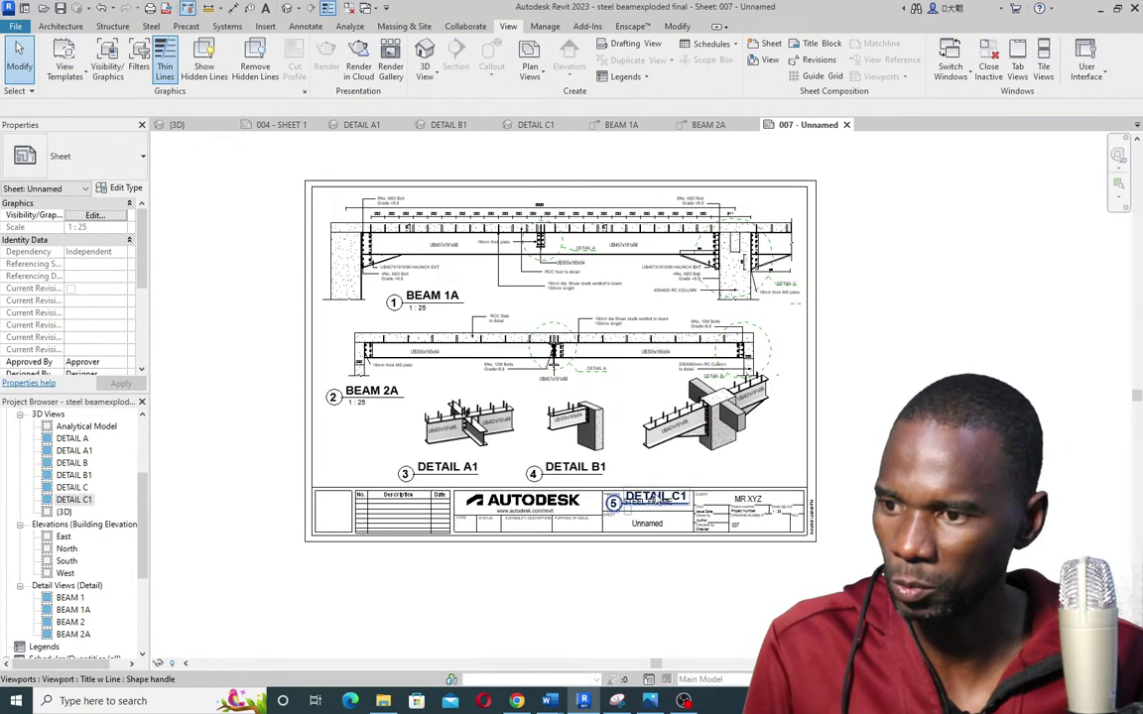
click(675, 478)
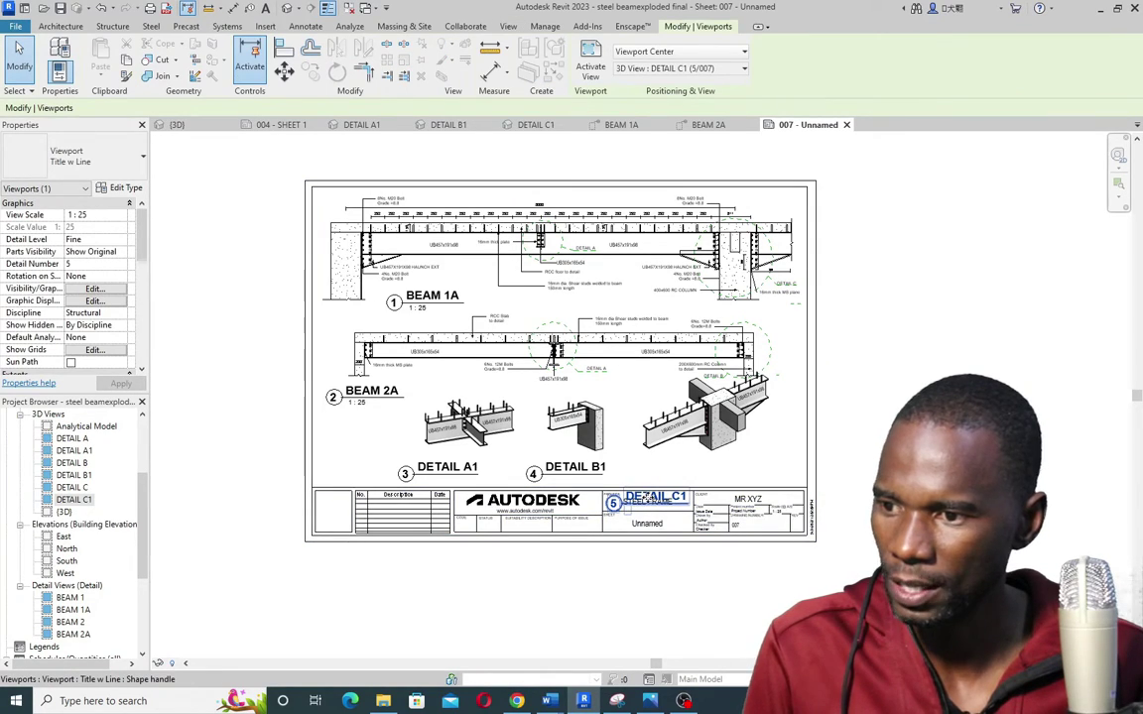
drag(650, 500, 647, 465)
Nudge the DETAIL C1 viewport down clear of BEAM 2A, roughly level with the other 3D details, and check the sheet layout
click(716, 424)
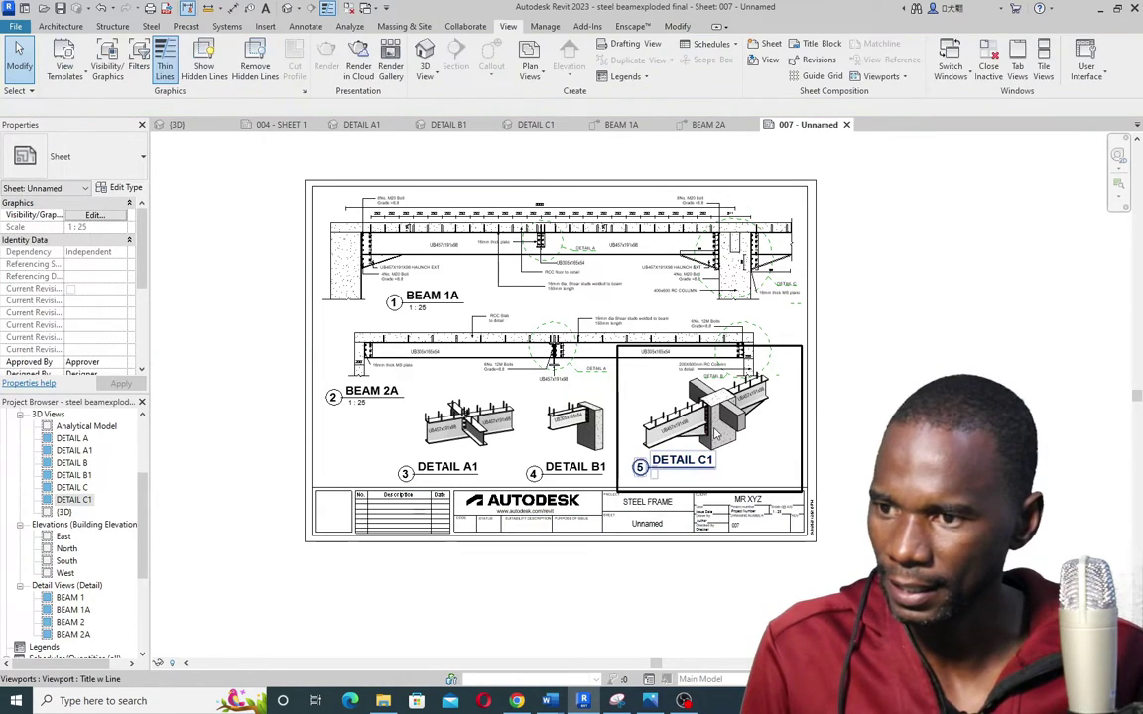
key(Down)
key(Down)
key(Down)
key(Down)
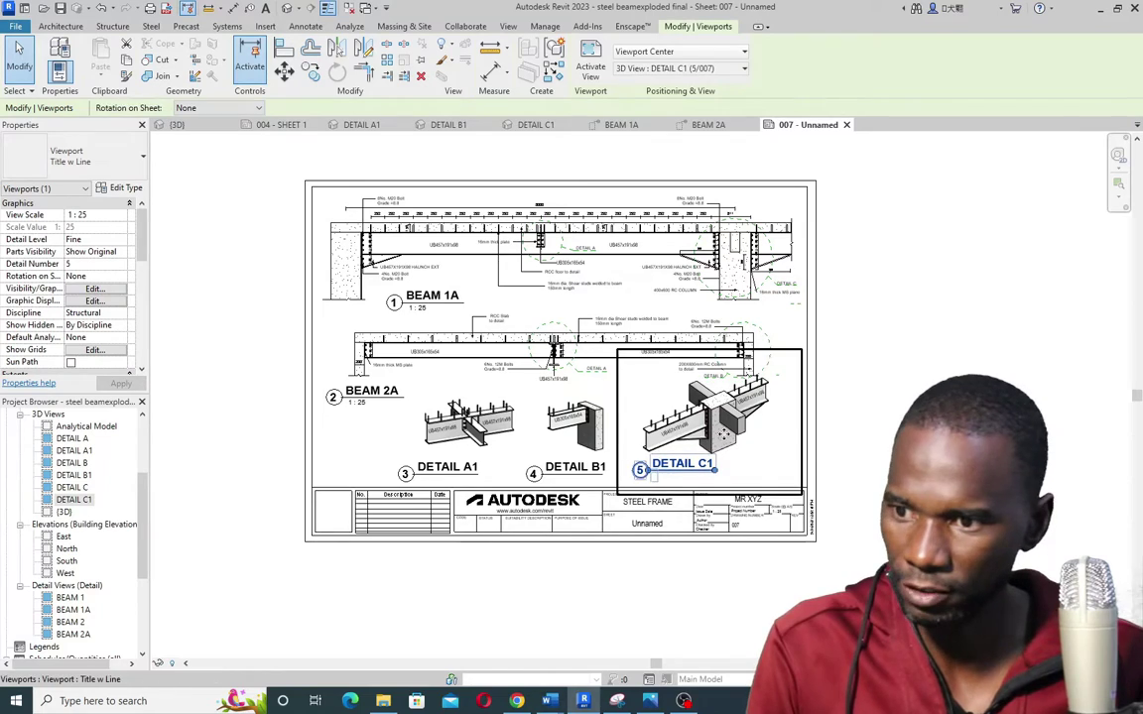
key(Escape)
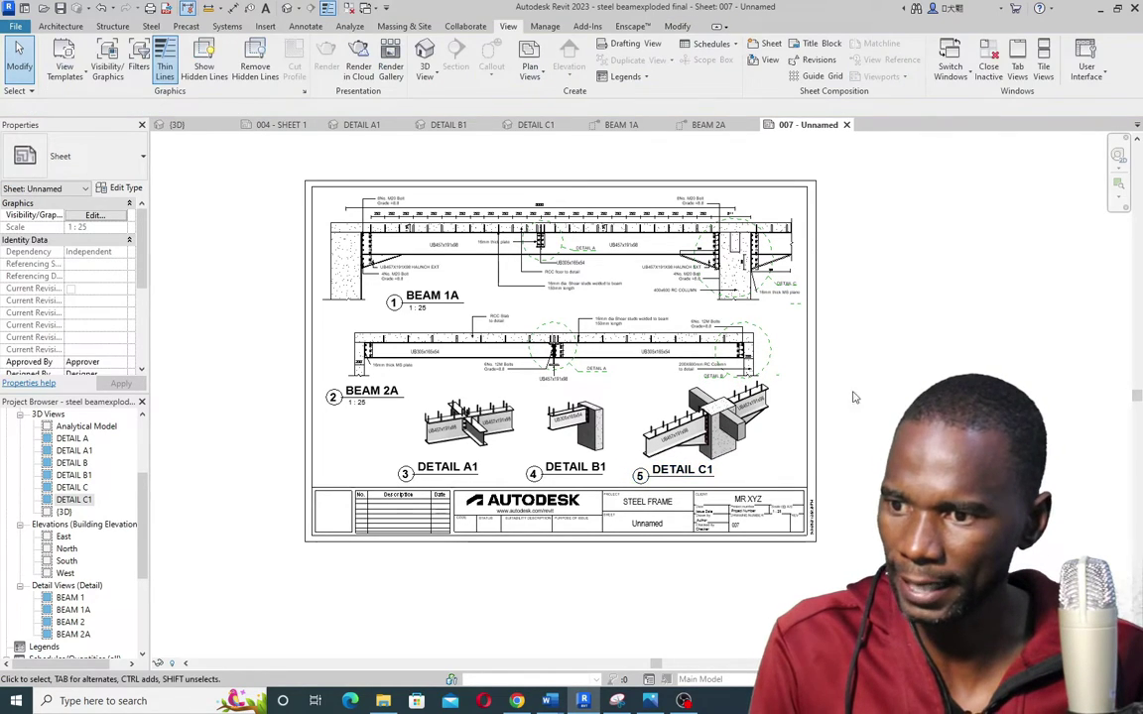
scroll(546, 263, up, 1)
scroll(724, 392, up, 4)
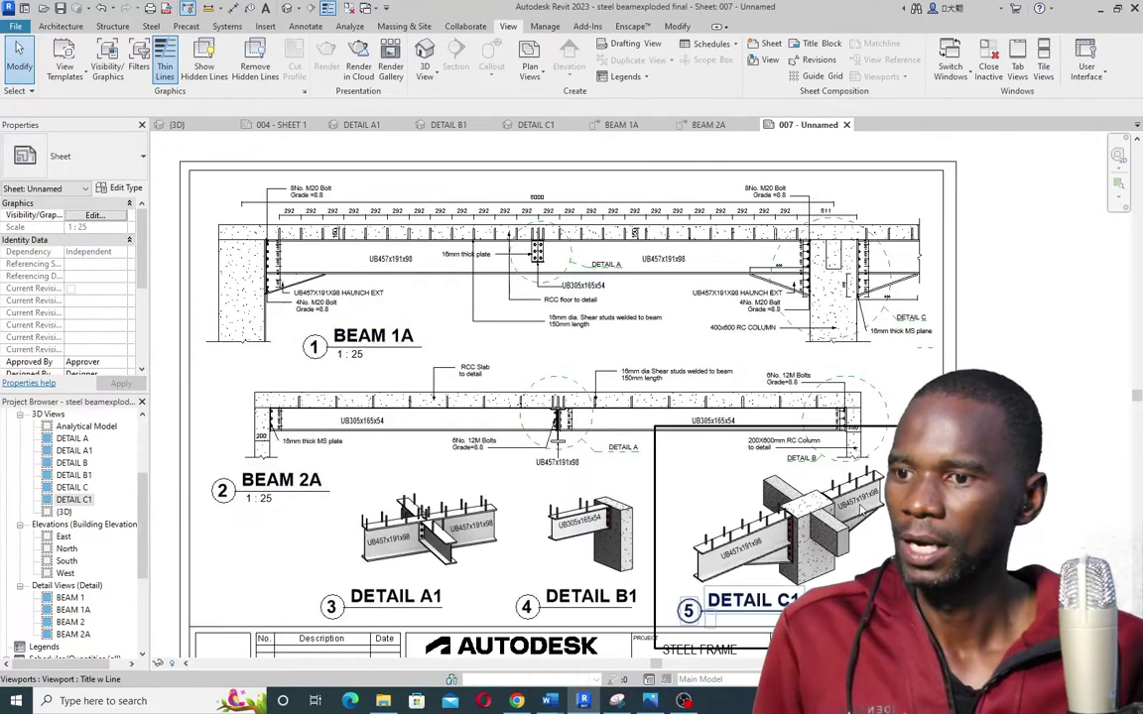
scroll(639, 416, down, 5)
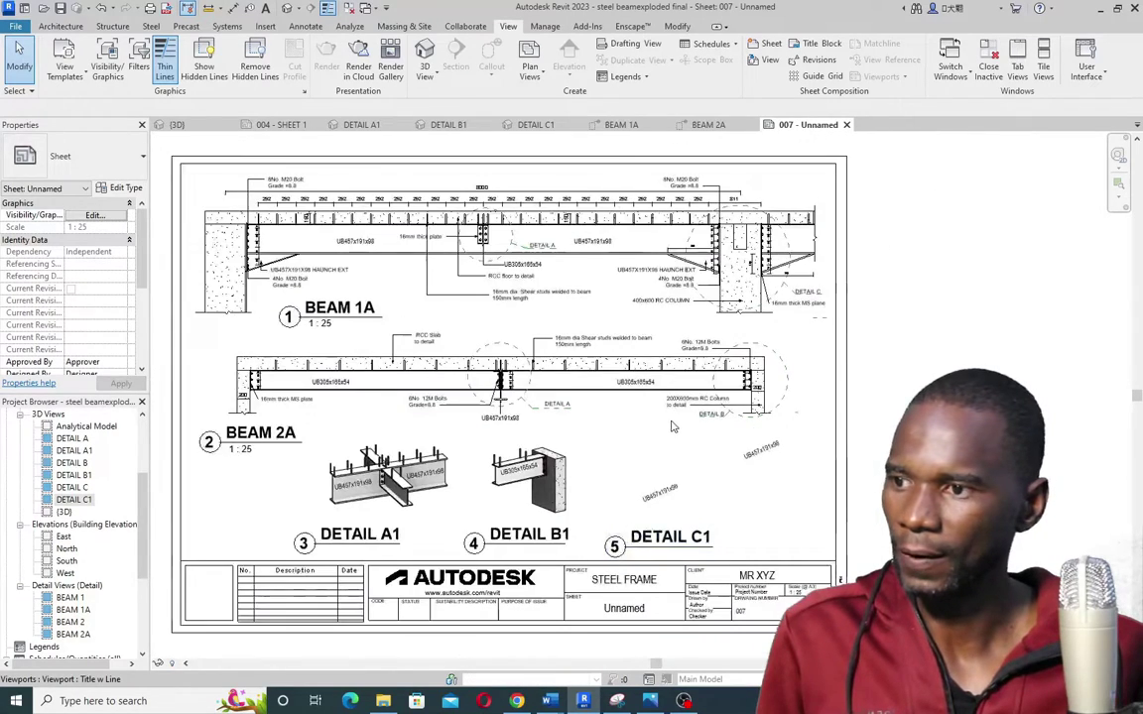